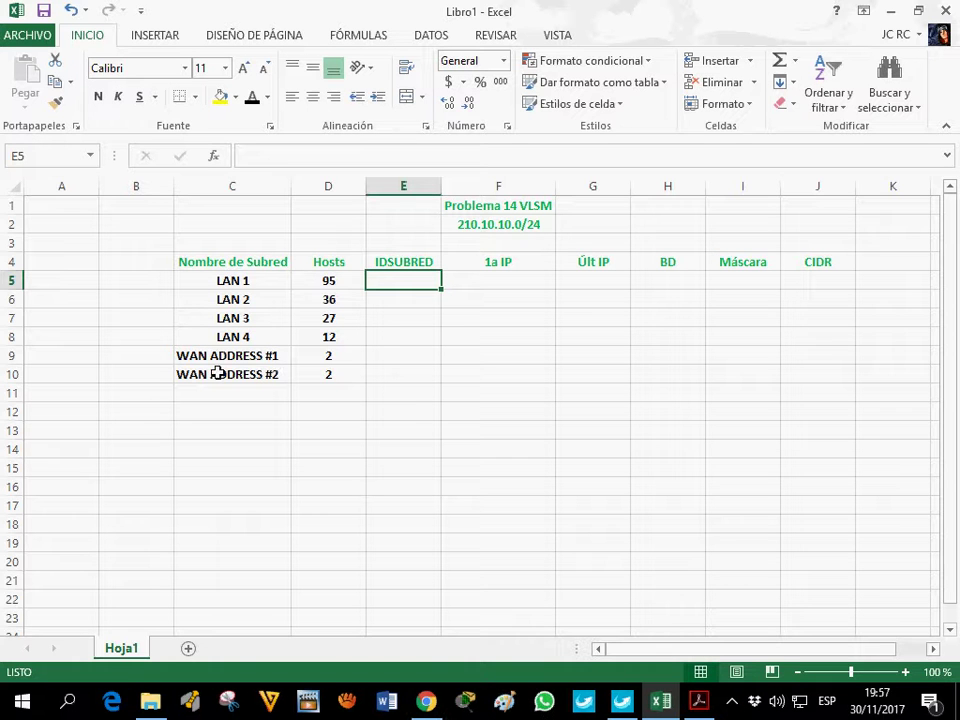
- Compare the Problem 14 network diagram in the Acrobat Reader workbook with the subnet names and host counts in the Excel sheet
click(696, 706)
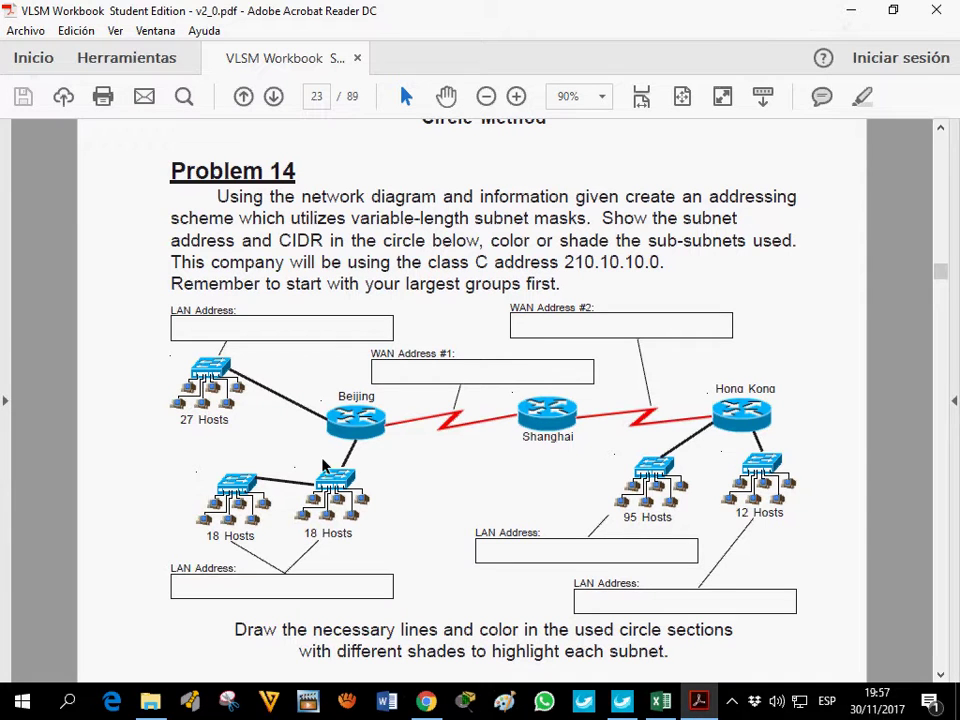
mouse_move(219, 583)
mouse_down()
mouse_move(339, 602)
mouse_move(288, 583)
mouse_up()
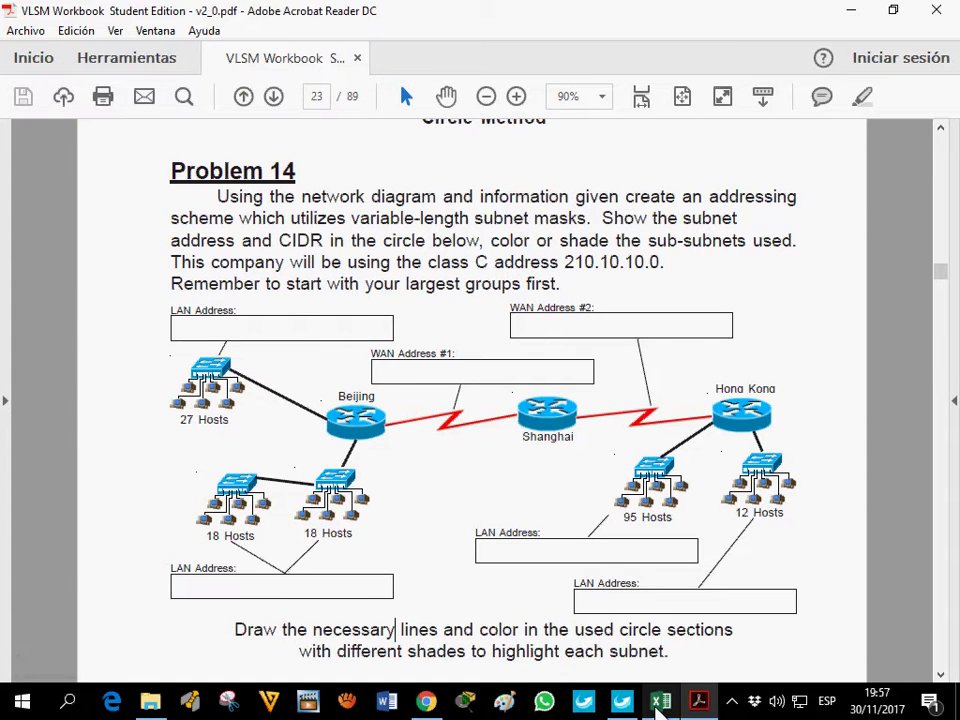
click(659, 702)
click(699, 702)
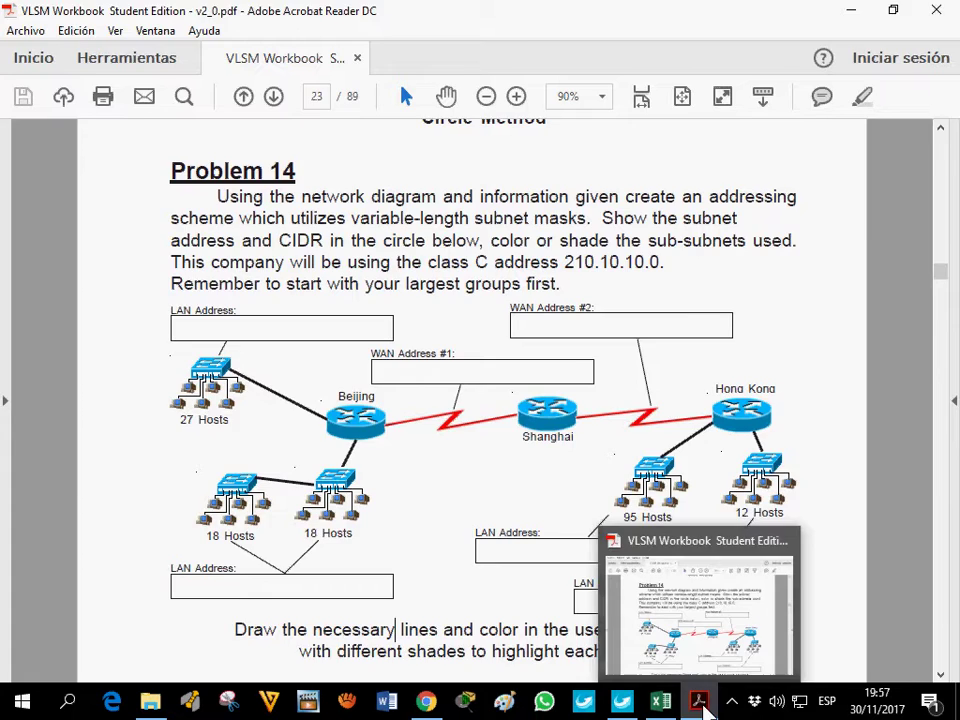
click(659, 702)
click(311, 304)
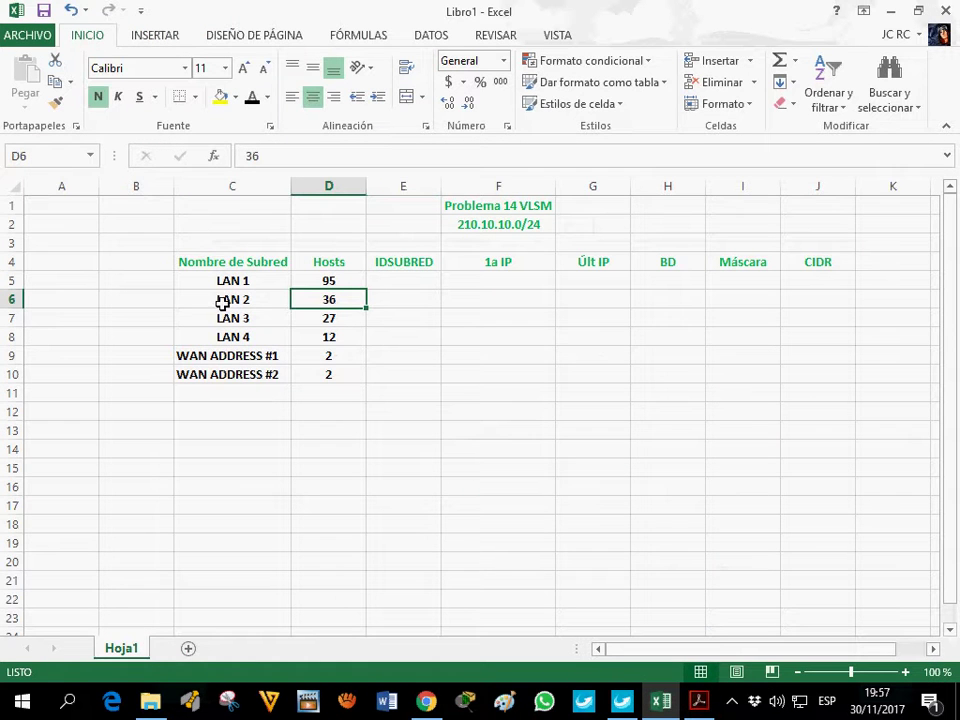
click(699, 704)
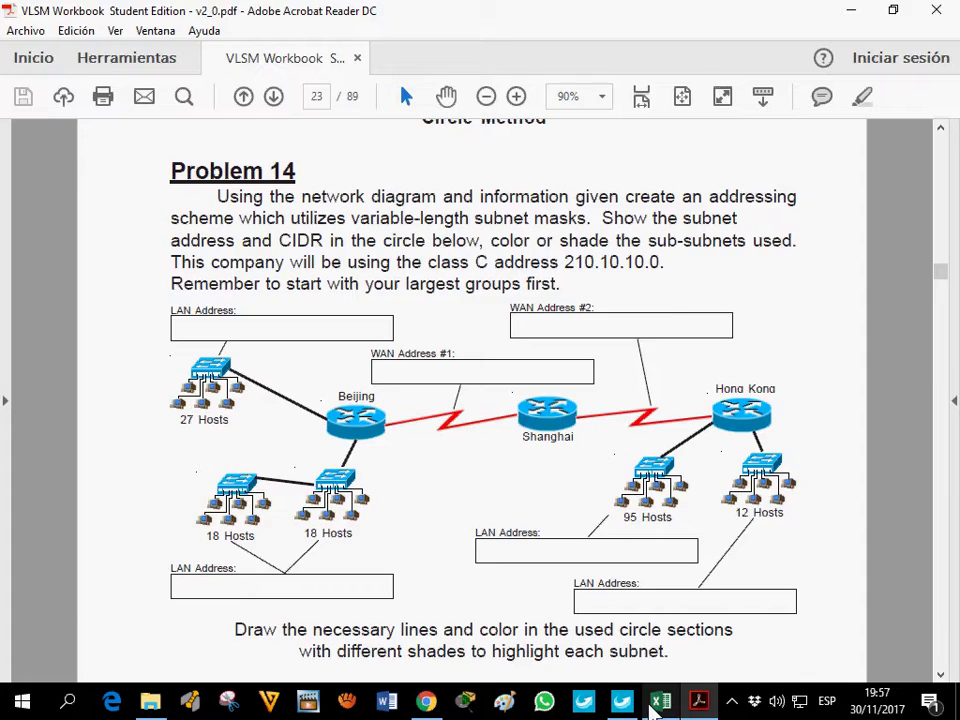
click(660, 703)
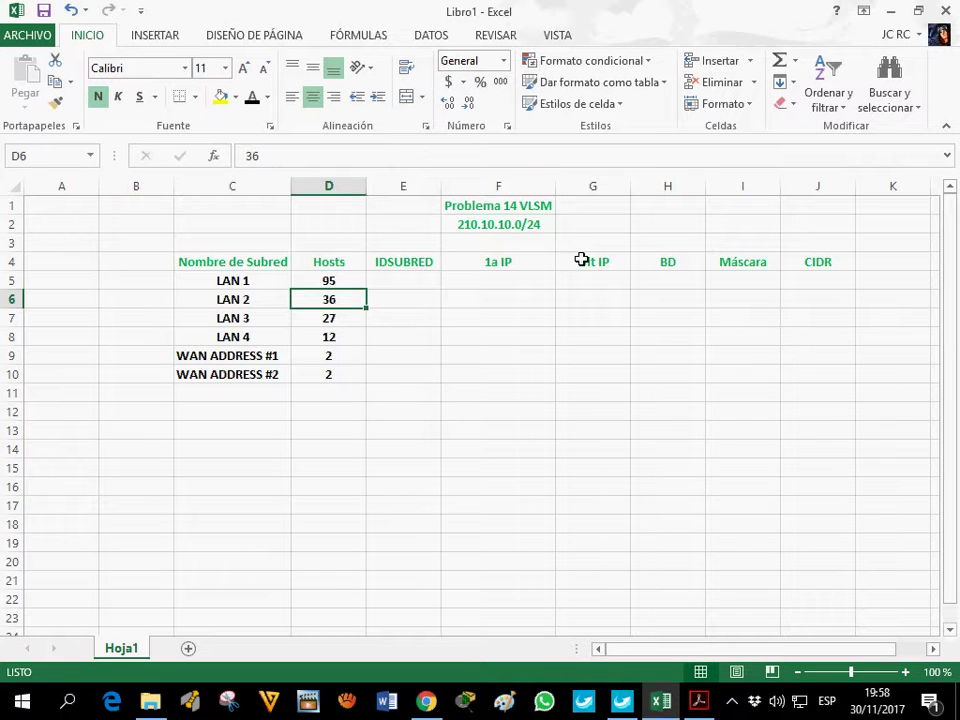
- Prefix the network address in cell F2 with "IDRED: " and fit column F's width to its contents
click(521, 229)
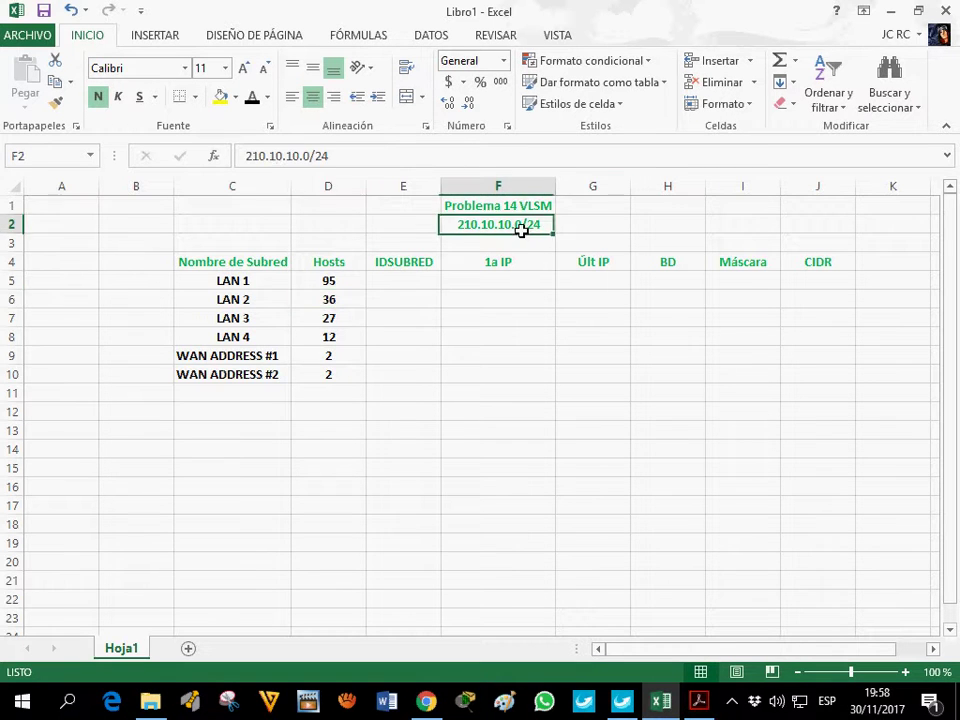
click(255, 156)
text(Id)
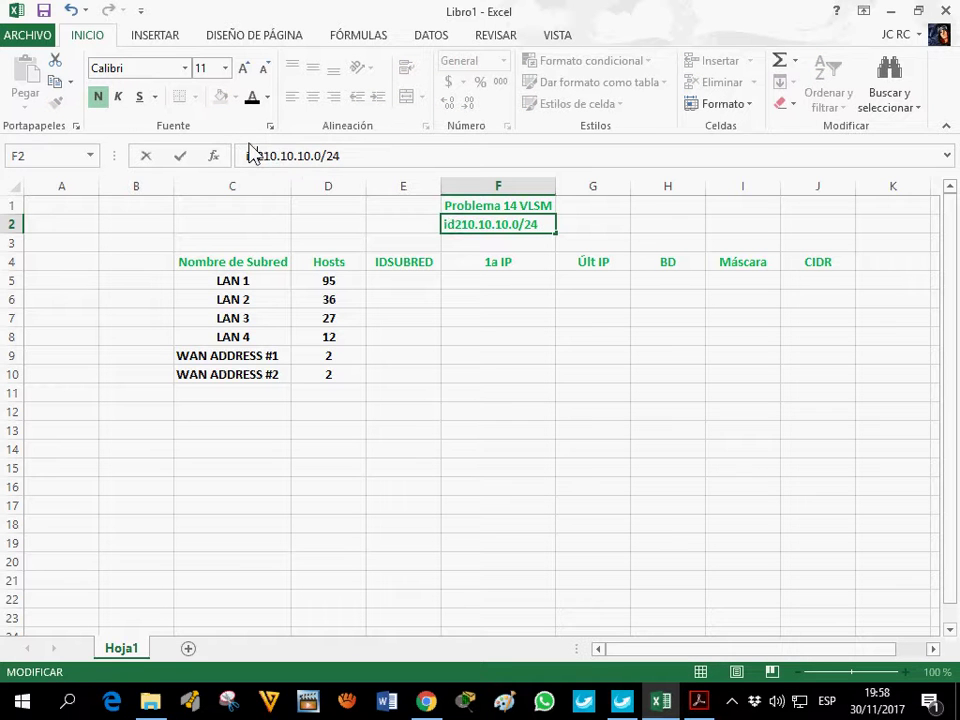
key(BackSpace)
key(BackSpace)
text(UBRED)
key(BackSpace)
key(BackSpace)
text(IDRED)
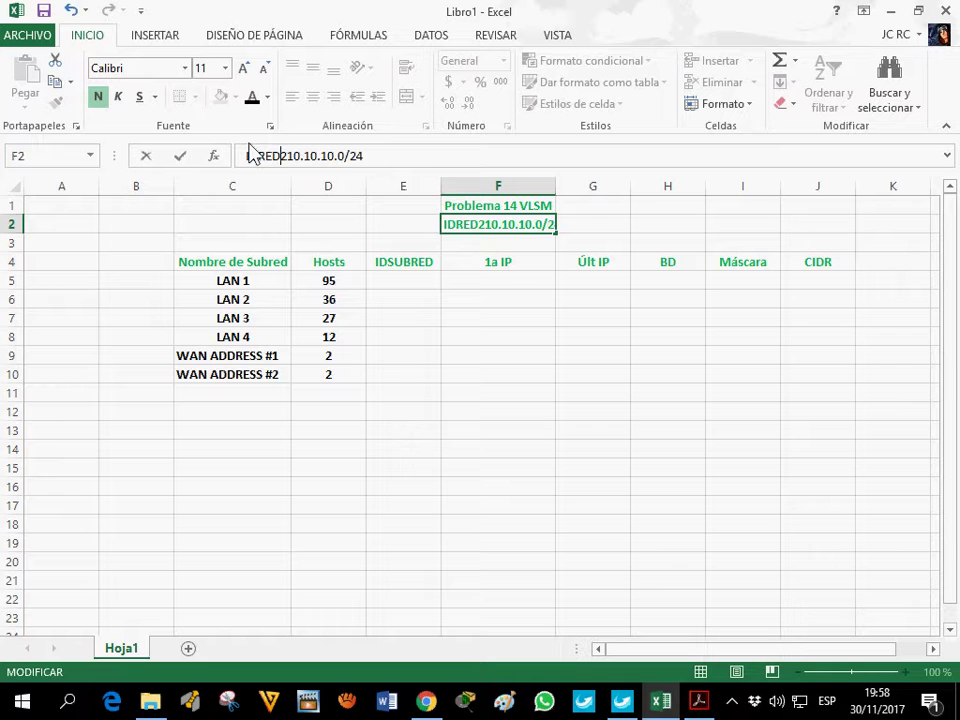
text(:)
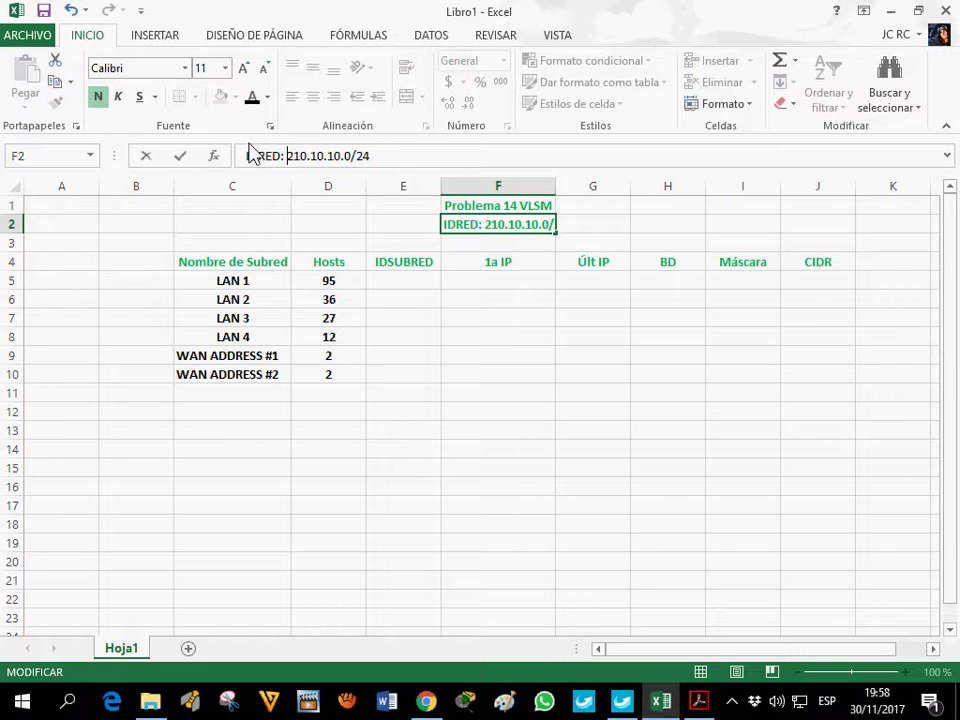
click(548, 205)
double_click(557, 190)
click(391, 288)
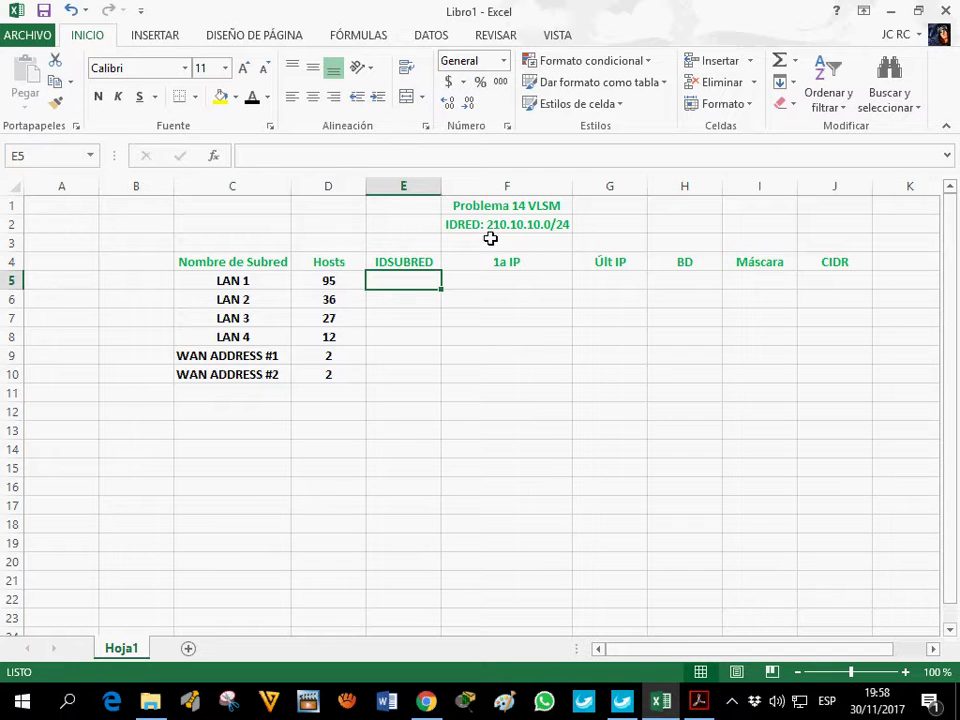
- Enter the bit values 128, 64, 32, 16, 8, 4, 2 and 1 across cells C12 to J12
click(226, 413)
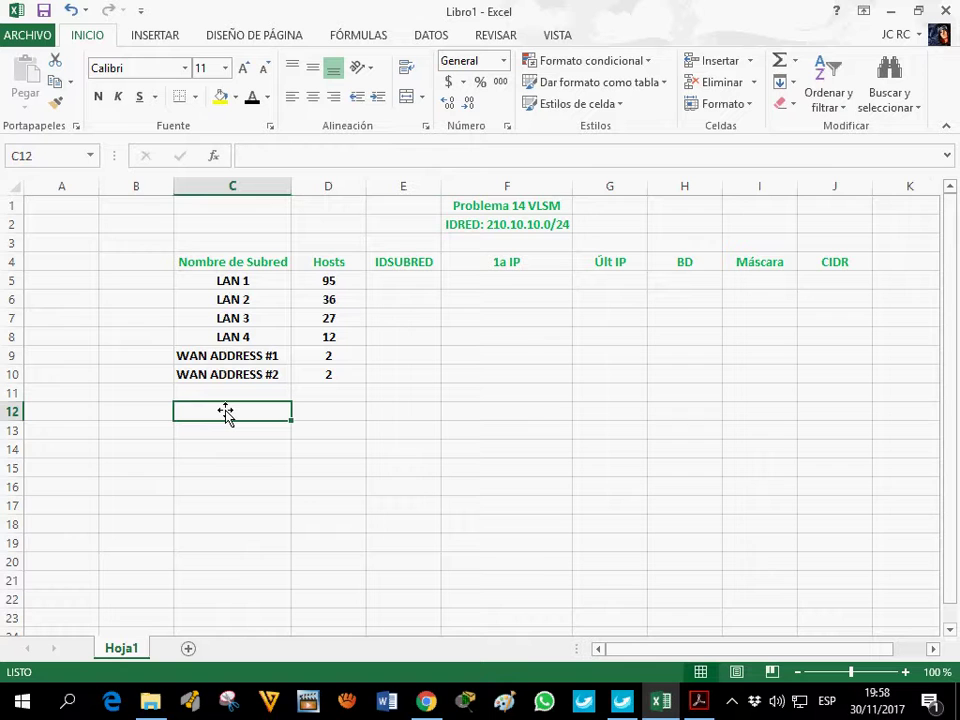
text(128)
key(Tab)
text(64)
key(Tab)
text(32)
key(Tab)
text(16)
key(Tab)
text(8)
key(Tab)
text(4)
key(Tab)
text(2)
key(Tab)
text(1)
click(246, 414)
- Enter /25 in cell C13 and fill the series across to /32 in J13
click(247, 437)
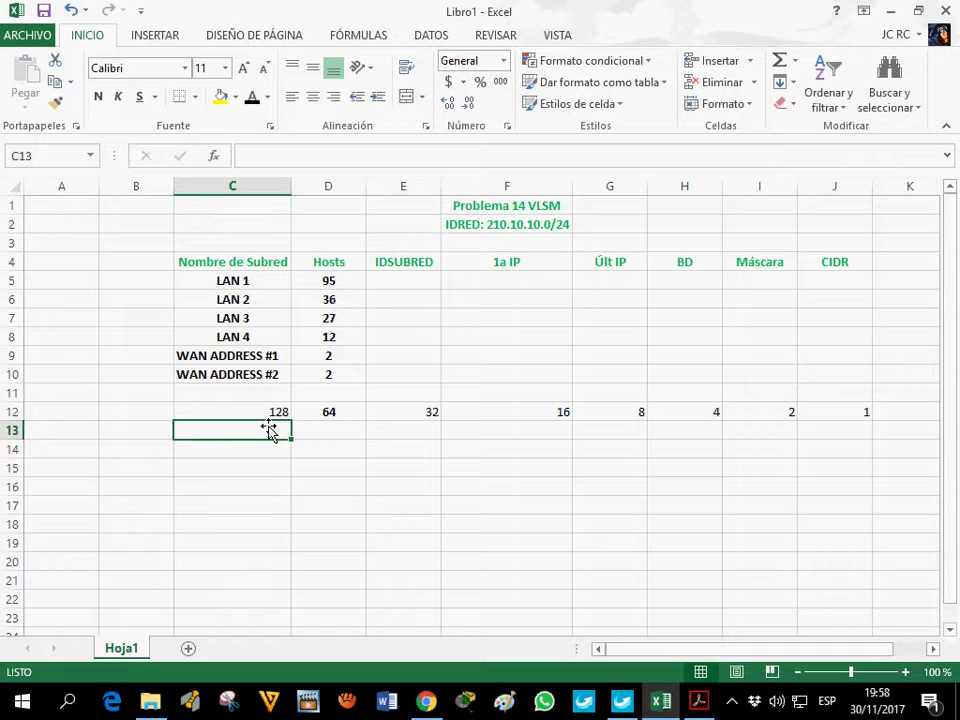
click(307, 170)
key(Return)
click(261, 435)
drag(295, 443, 855, 456)
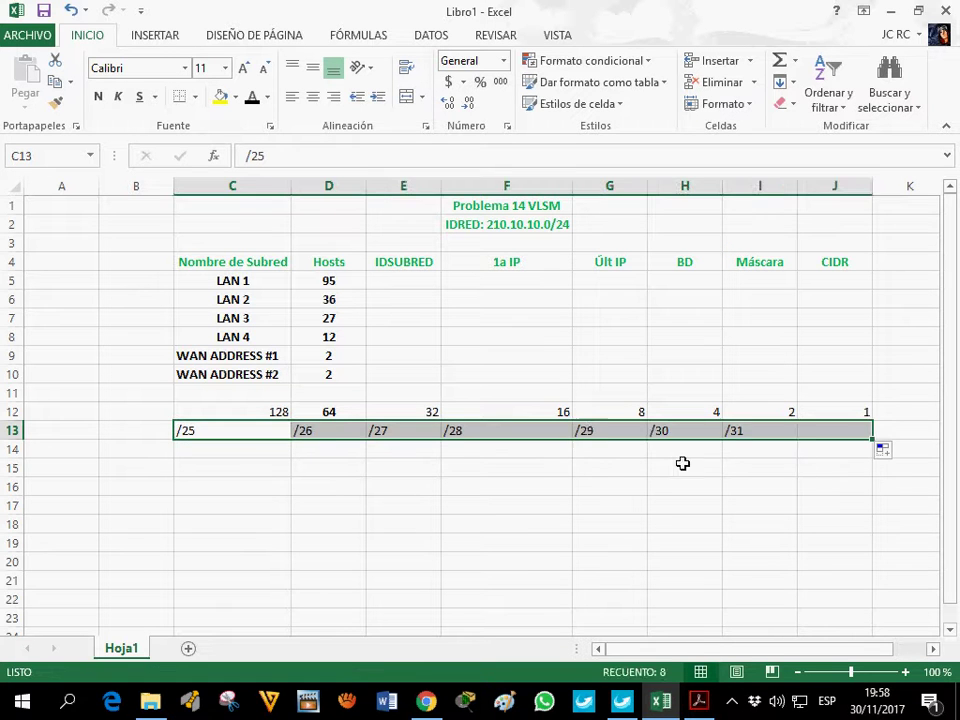
click(331, 436)
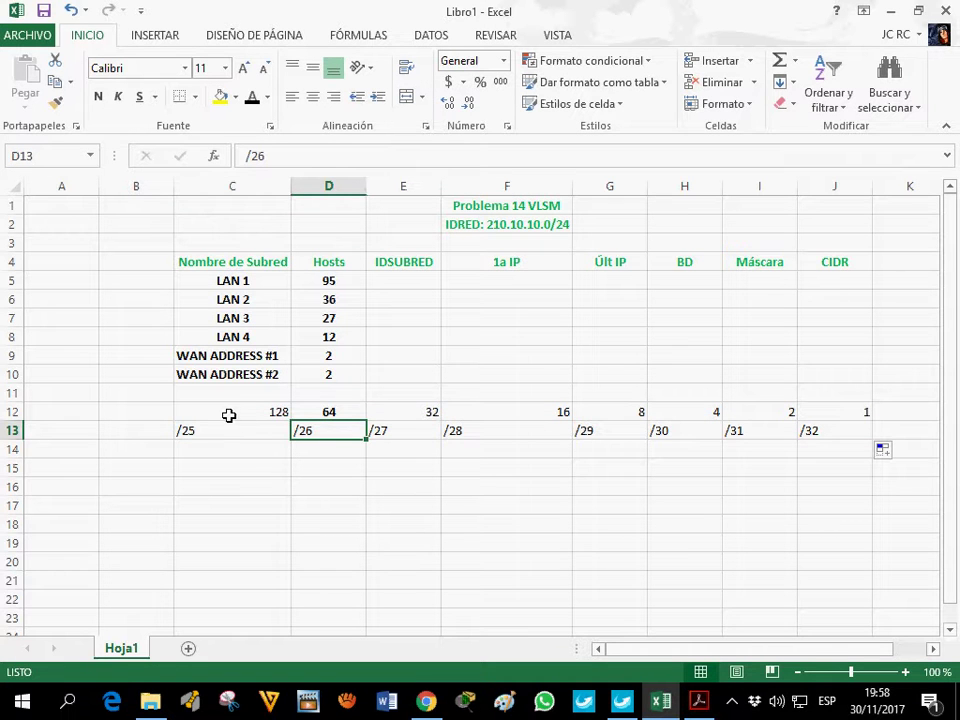
- Insert an entire row at row 11, between the subnet table and the bit values
click(222, 415)
click(267, 394)
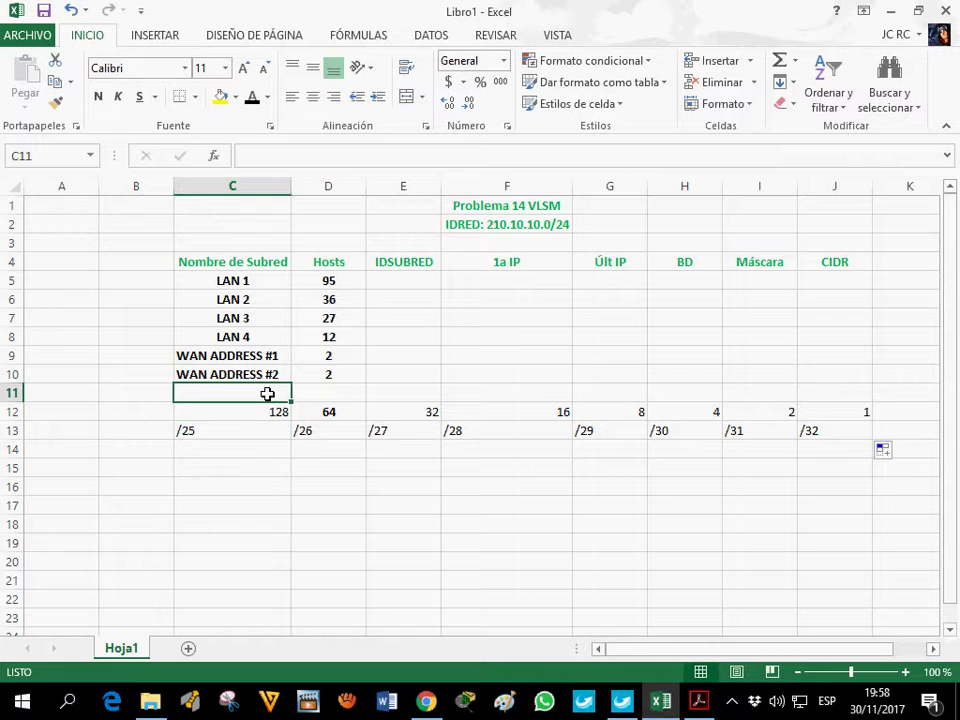
right_click(265, 397)
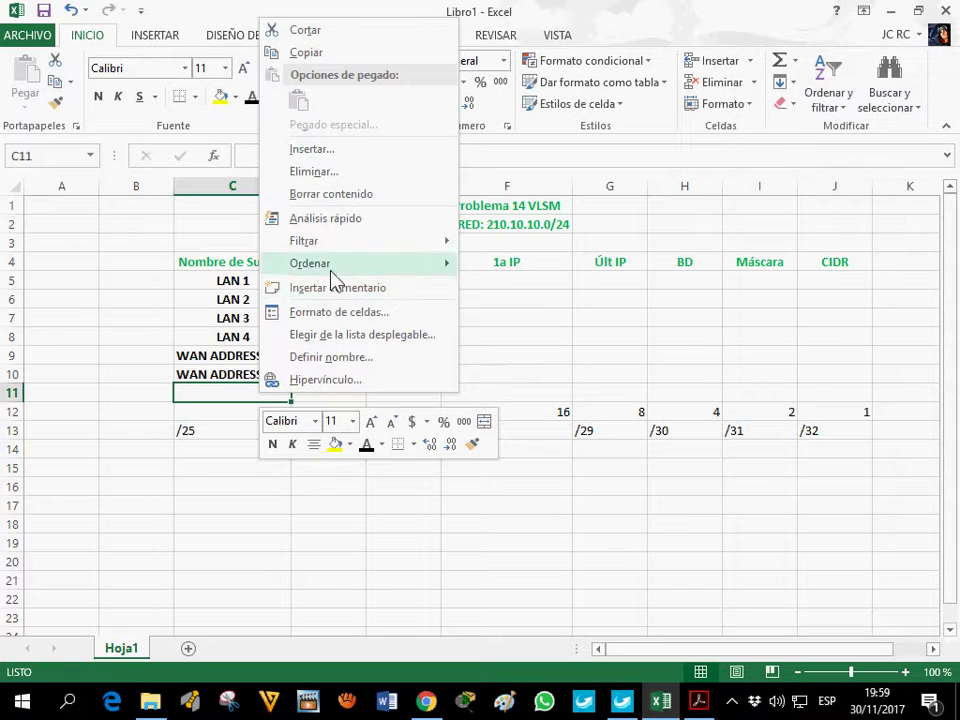
click(340, 152)
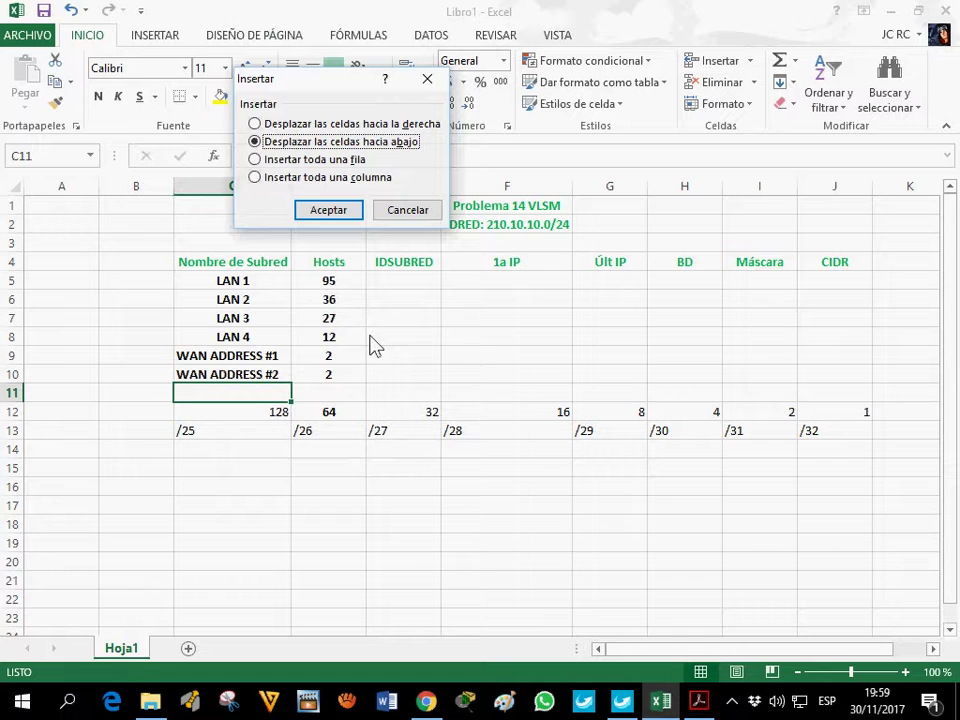
click(290, 160)
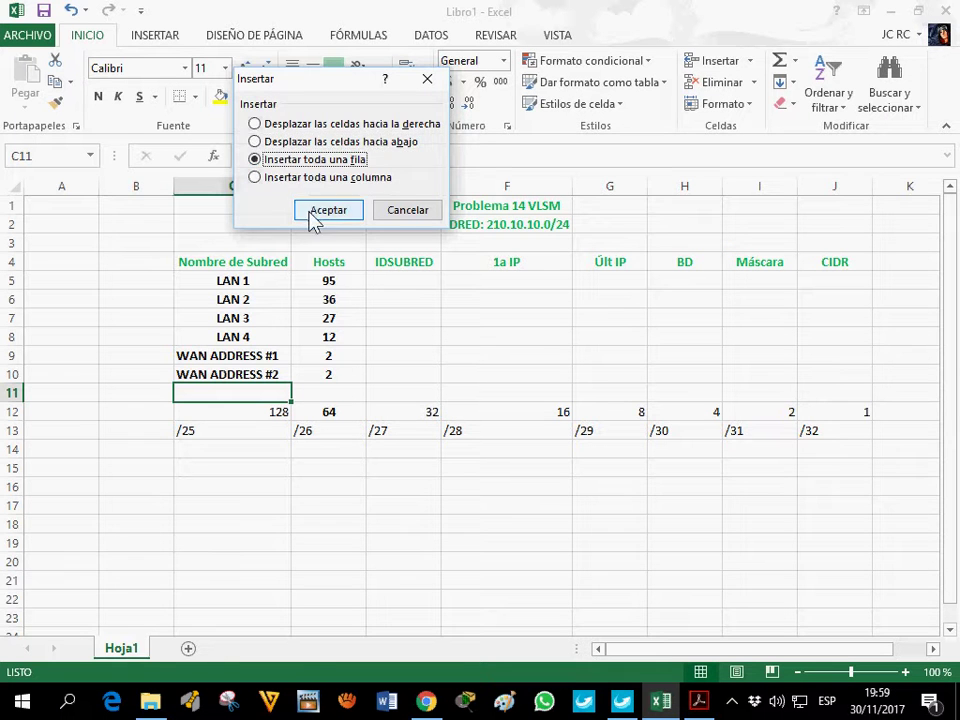
click(313, 211)
- Enter the label "Cuarto Octeto" in cell C12 and make it bold
click(376, 415)
click(244, 415)
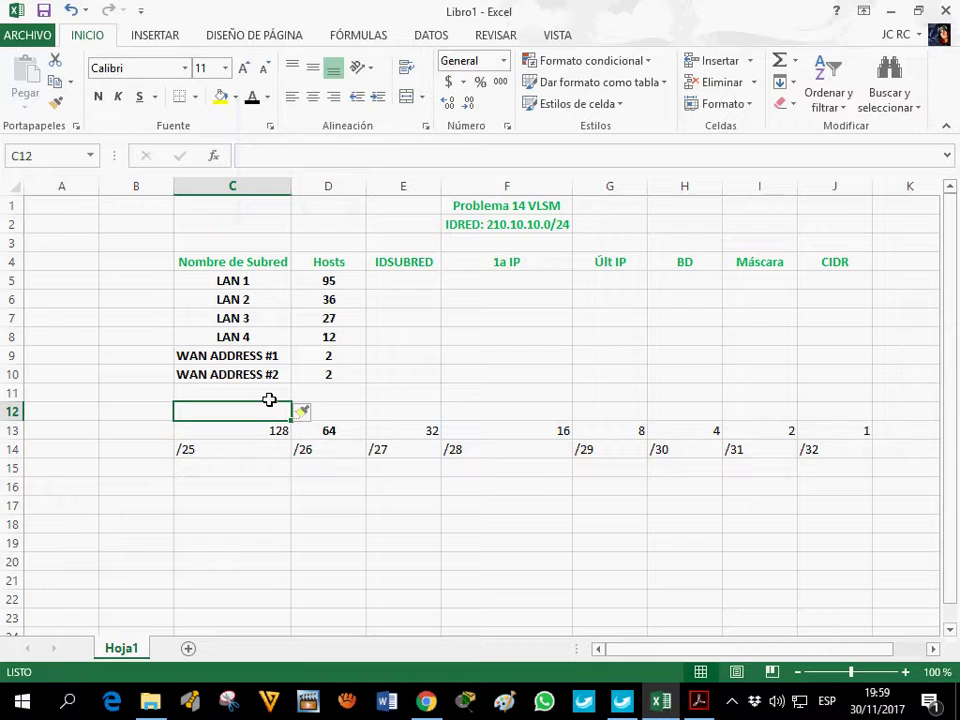
text(Cuarto)
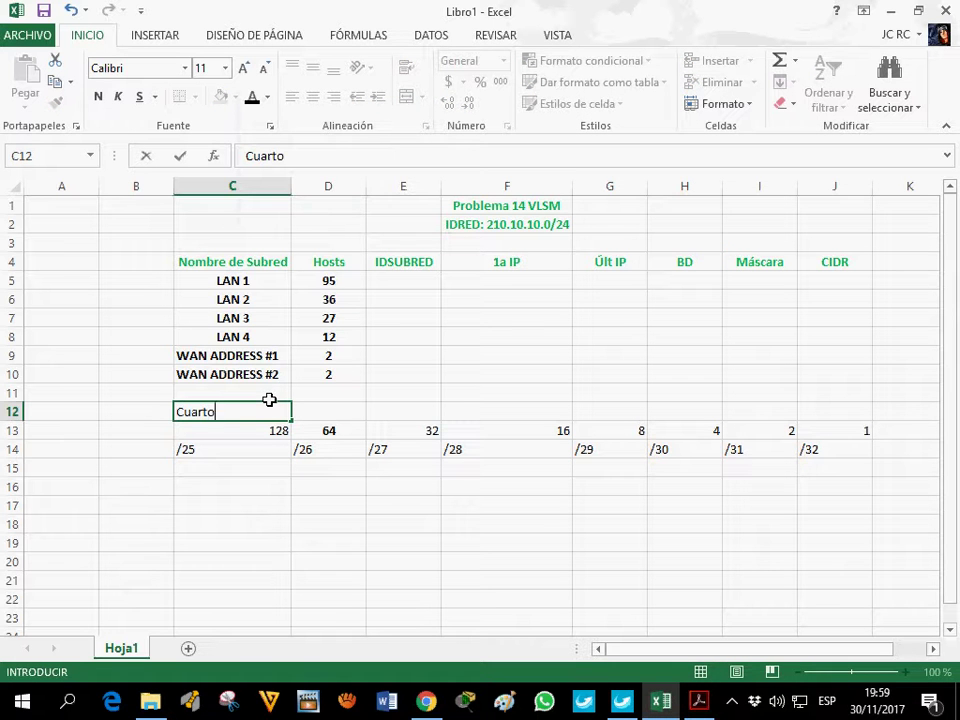
text( Octect)
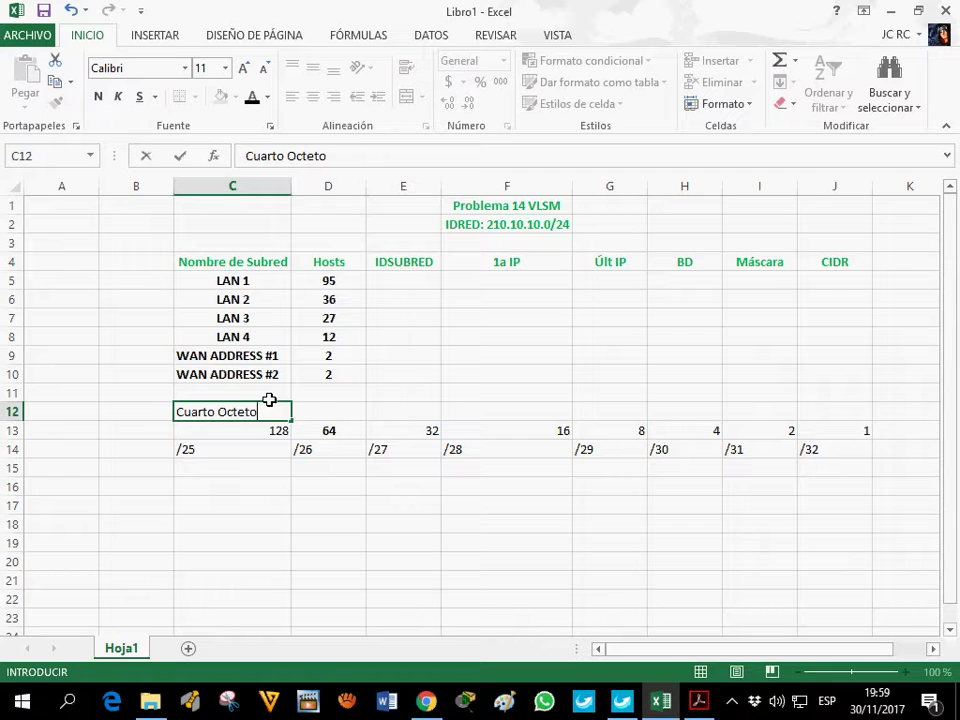
click(236, 465)
click(210, 414)
key(ctrl+n)
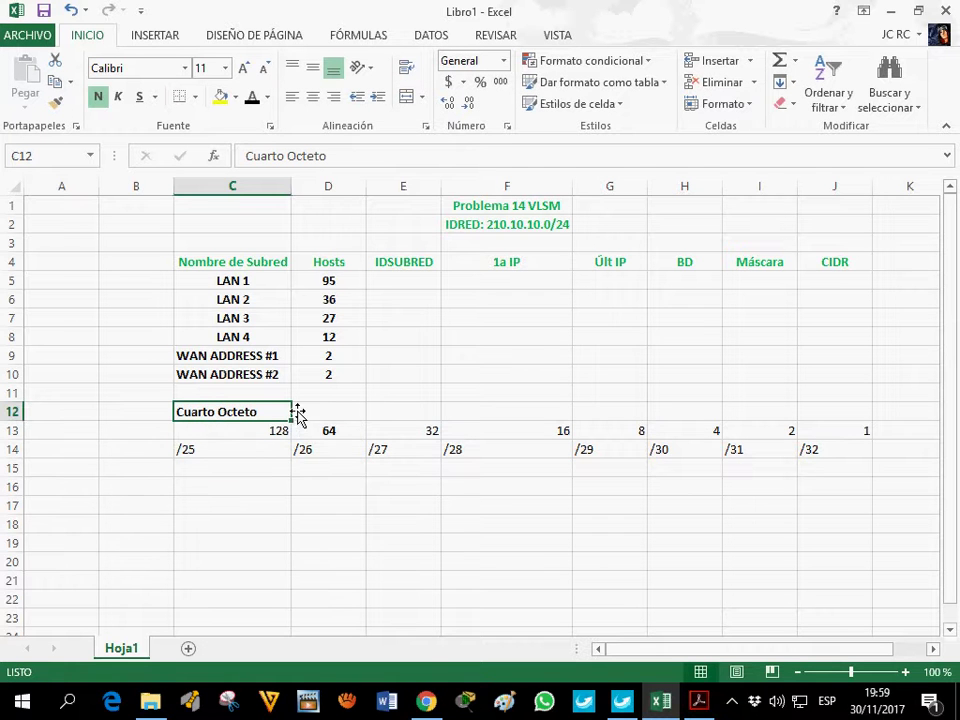
- Try to fill the Cuarto Octeto label across row 12 to column J, and undo the fill
drag(298, 427, 851, 426)
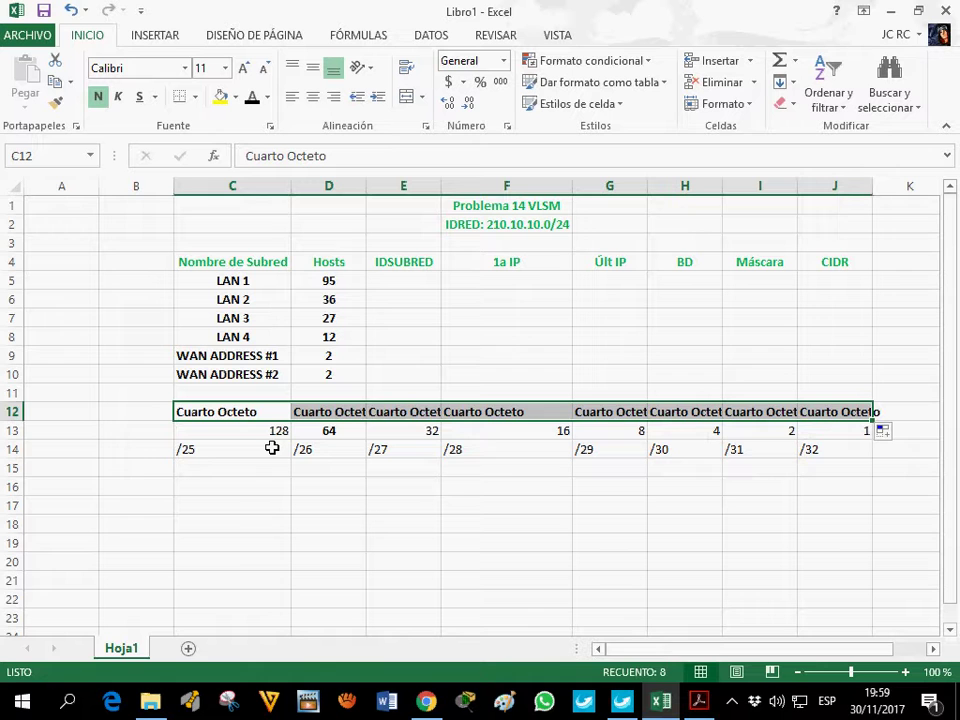
key(ctrl+z)
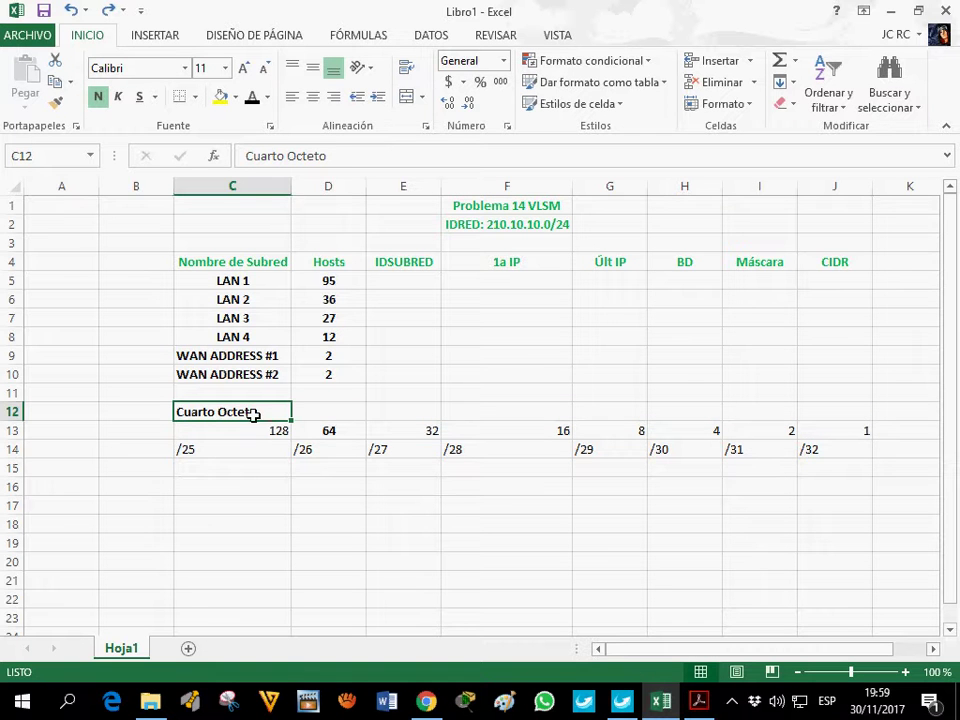
right_click(272, 418)
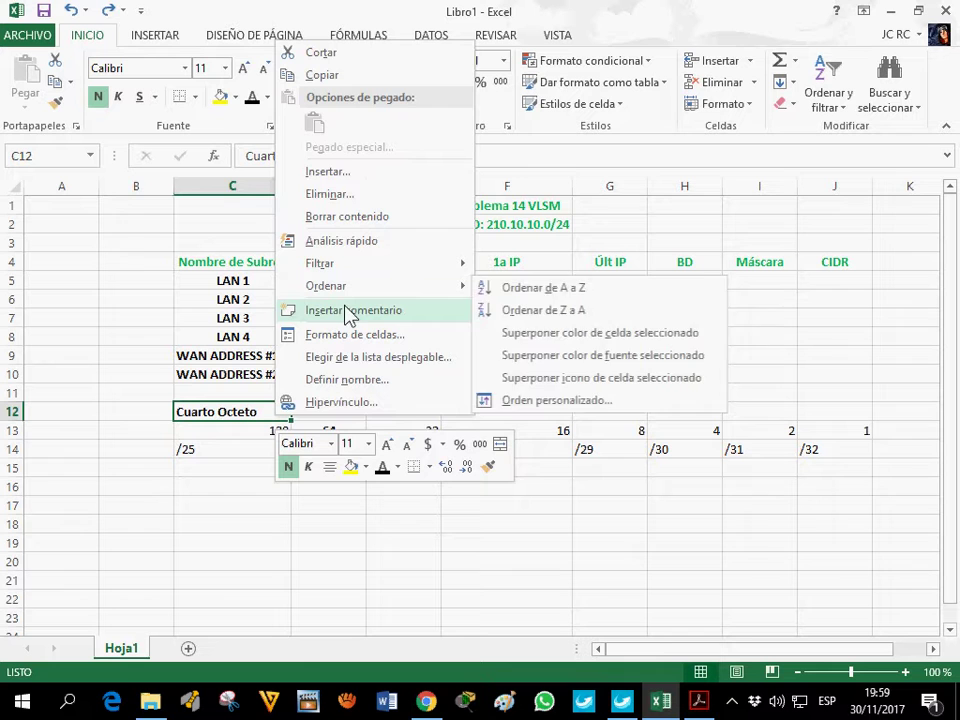
key(Escape)
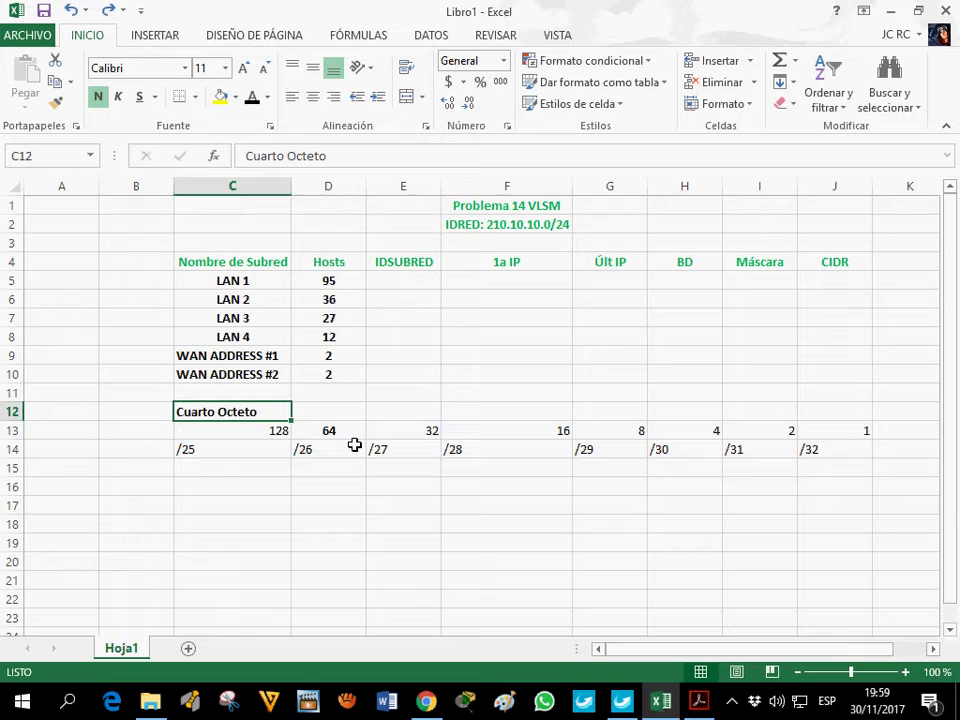
- Merge cells C12 to J12 into one cell for the Cuarto Octeto label
key(shift+Right)
key(shift+Right)
key(shift+Right)
key(Right)
drag(279, 417, 816, 411)
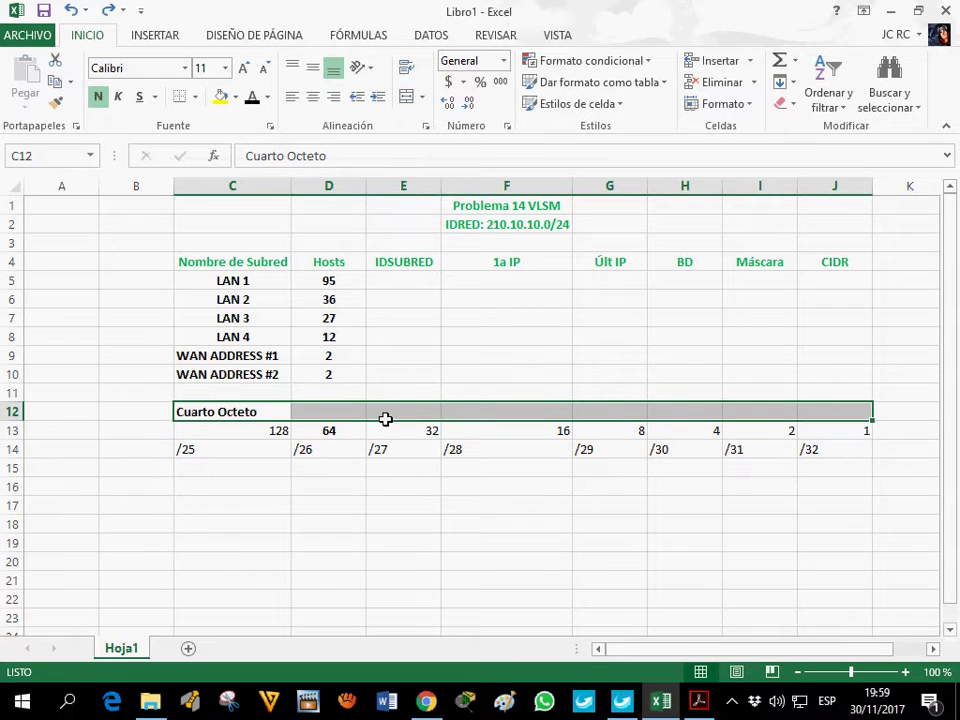
right_click(308, 415)
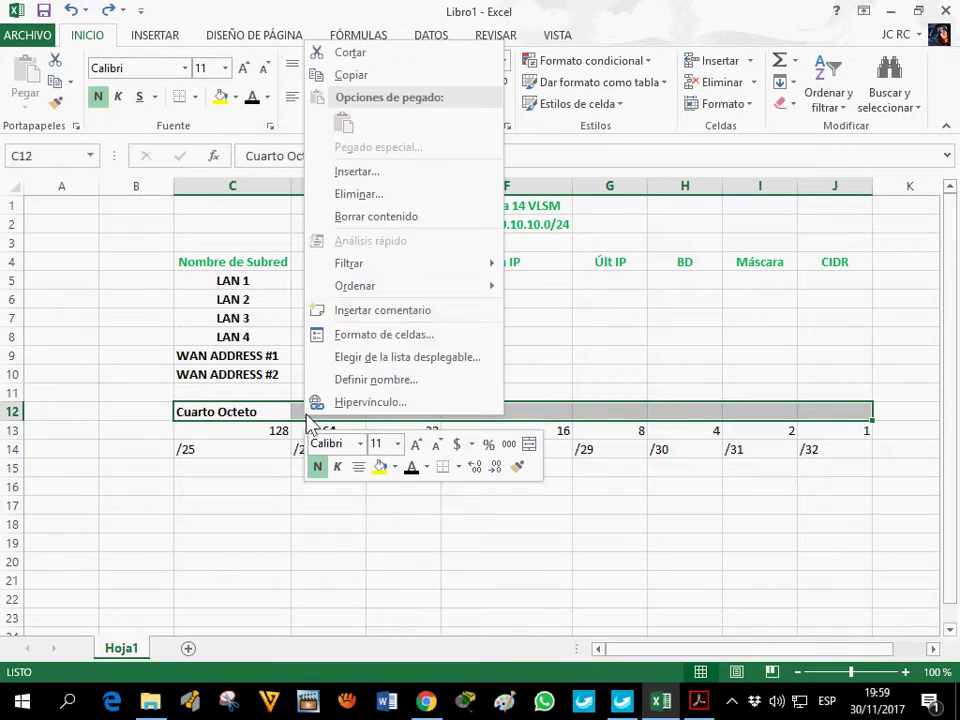
click(357, 336)
click(188, 148)
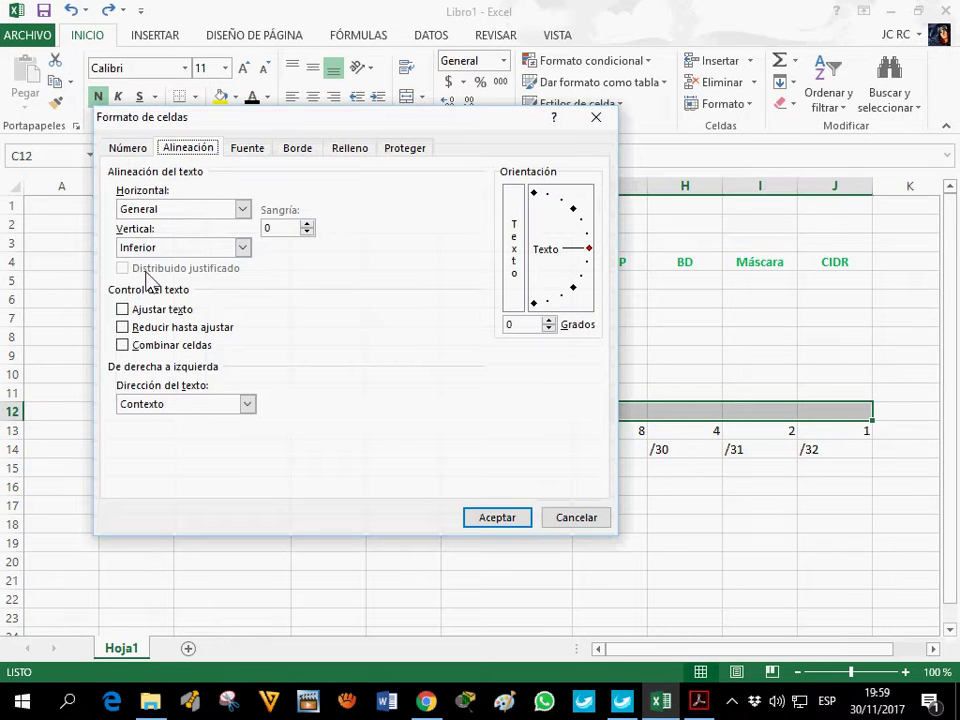
click(122, 345)
click(494, 517)
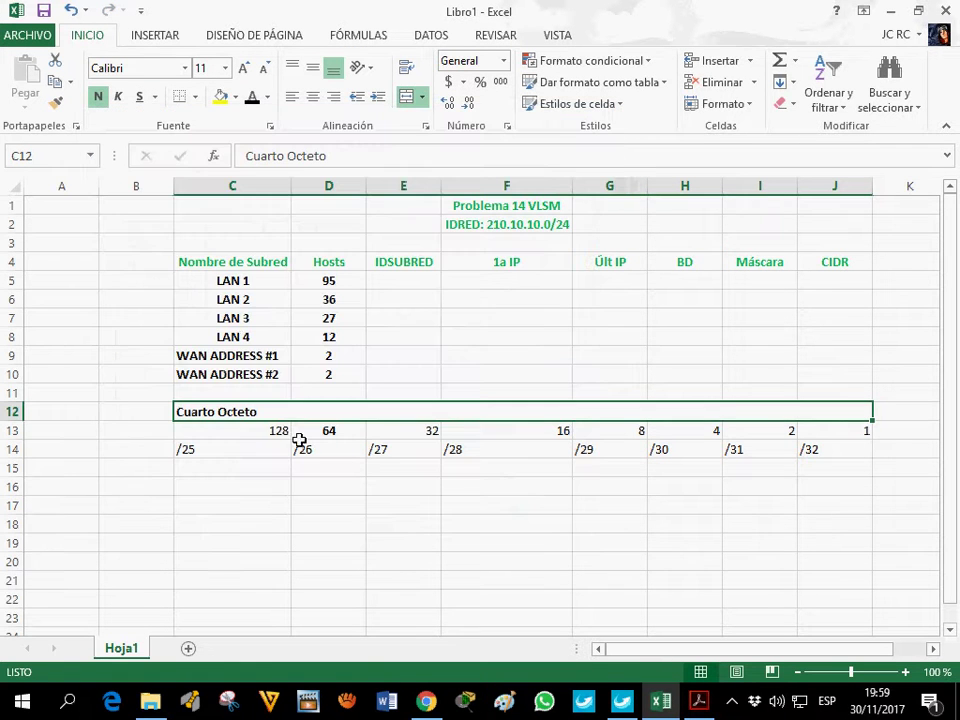
- Centre the Cuarto Octeto heading and set its font colour to green
click(316, 97)
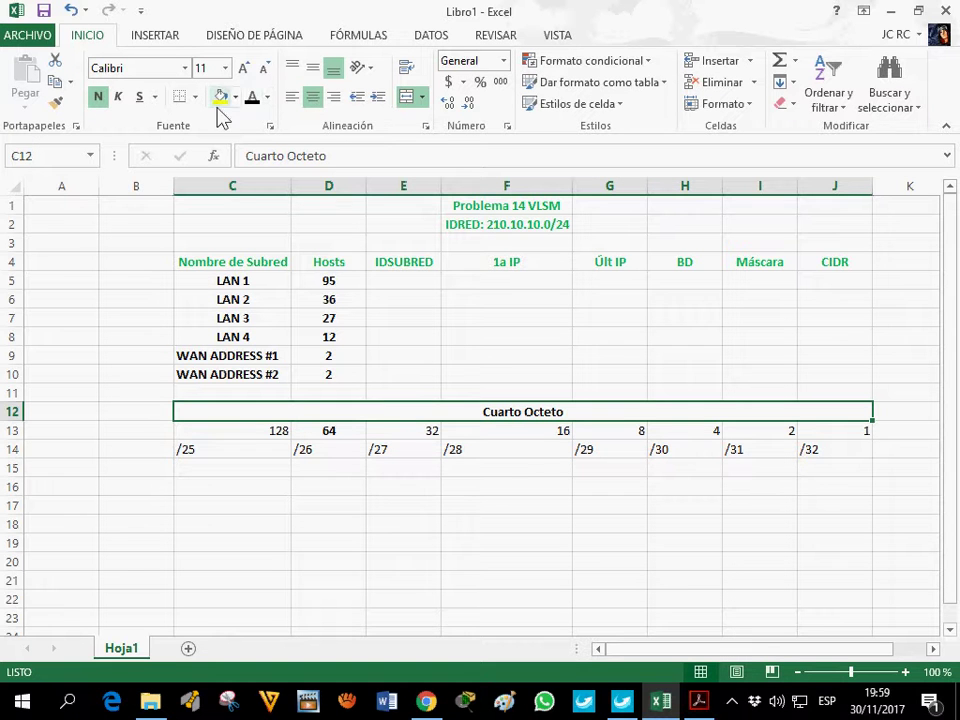
click(268, 98)
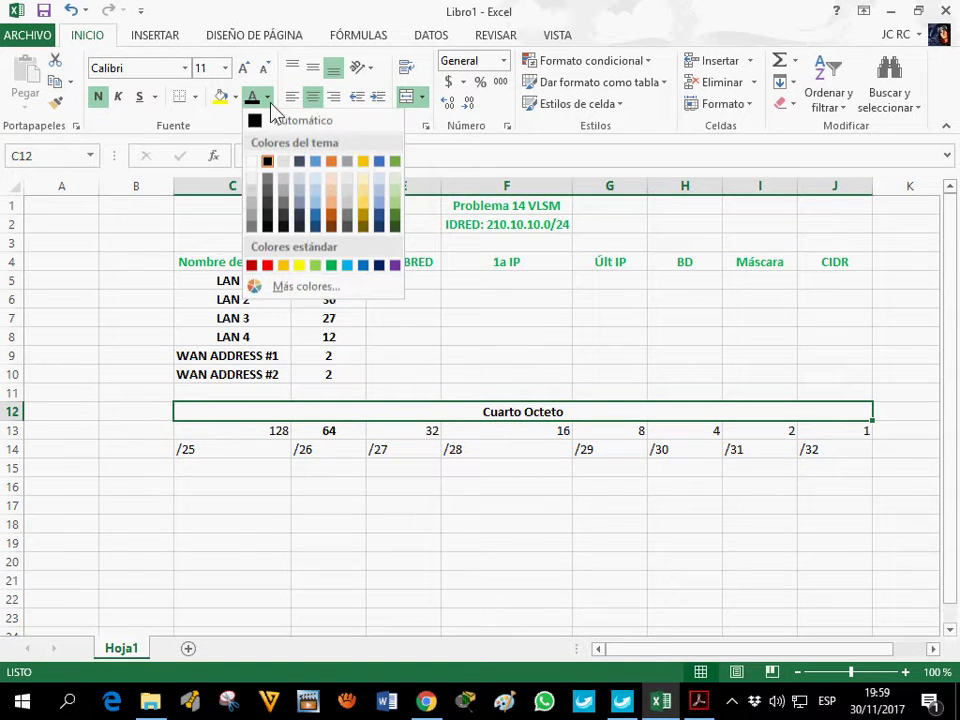
click(330, 266)
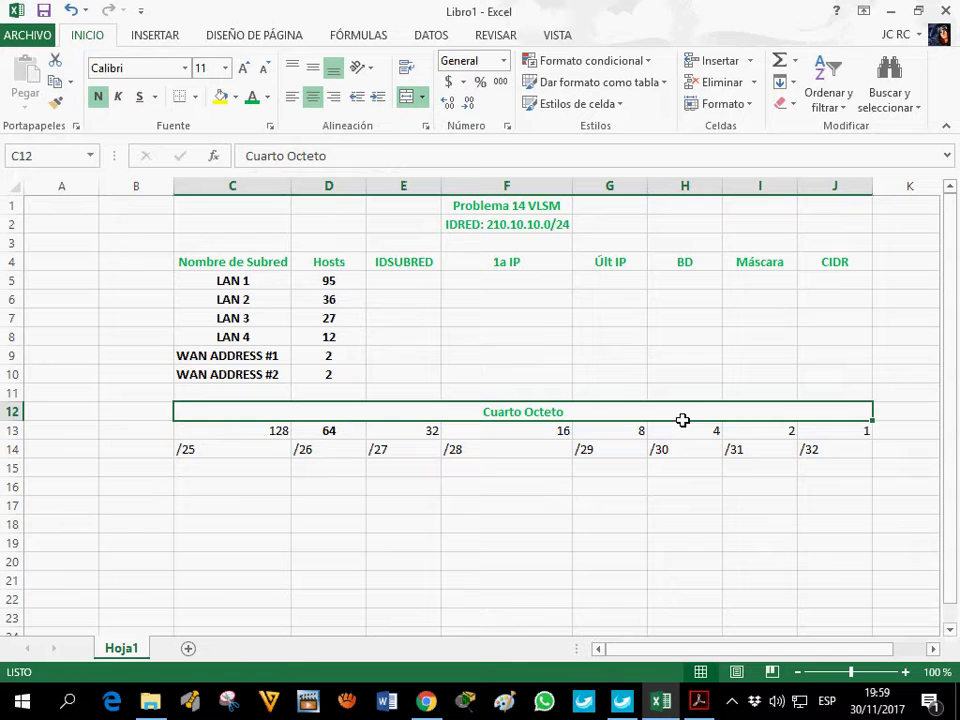
- Centre the bit values and prefixes in C13:J14 and make them all bold
click(330, 452)
drag(279, 433, 842, 441)
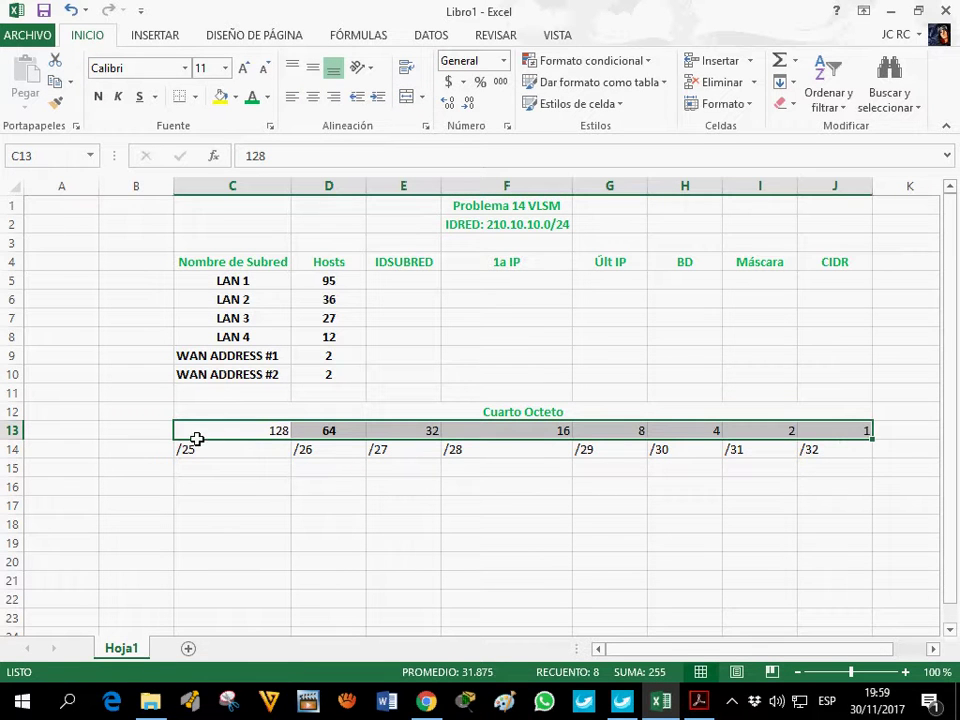
click(313, 97)
drag(205, 452, 830, 450)
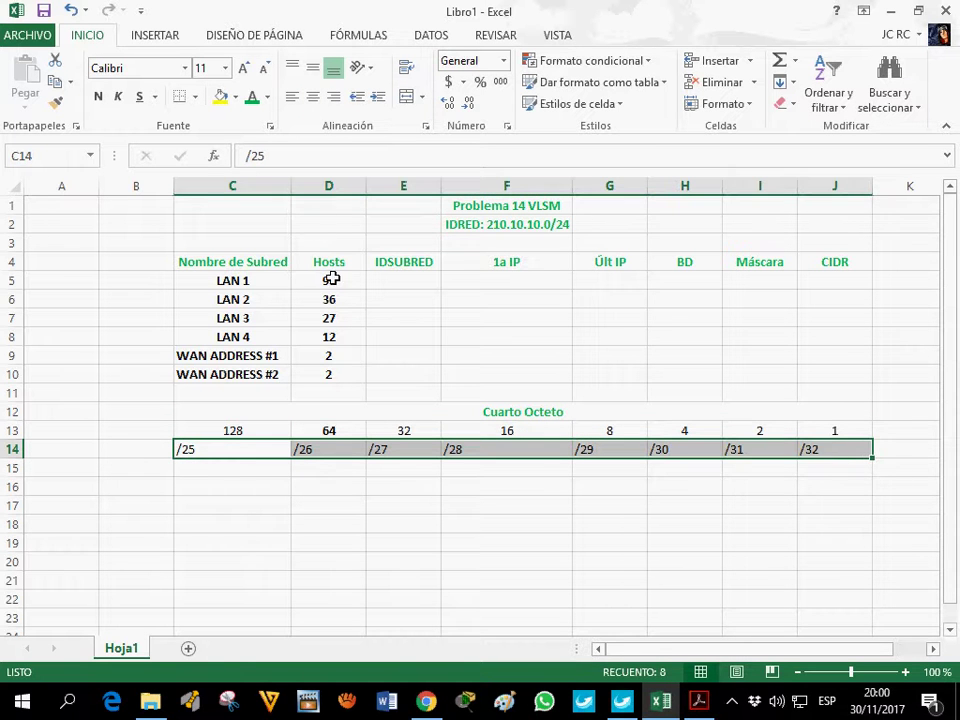
click(314, 98)
click(583, 467)
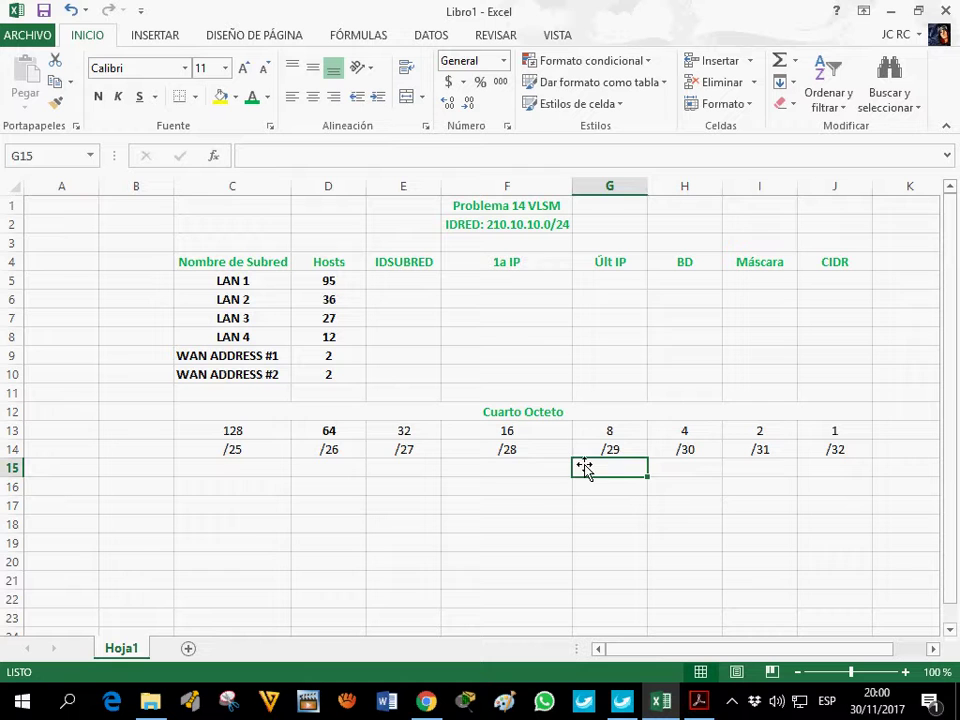
drag(240, 434, 806, 450)
click(98, 96)
click(397, 452)
- Set the font colour of cell E5 to black and enter 210.10.10.0 as the LAN 1 subnet ID, consulting the PDF problem statement
click(399, 286)
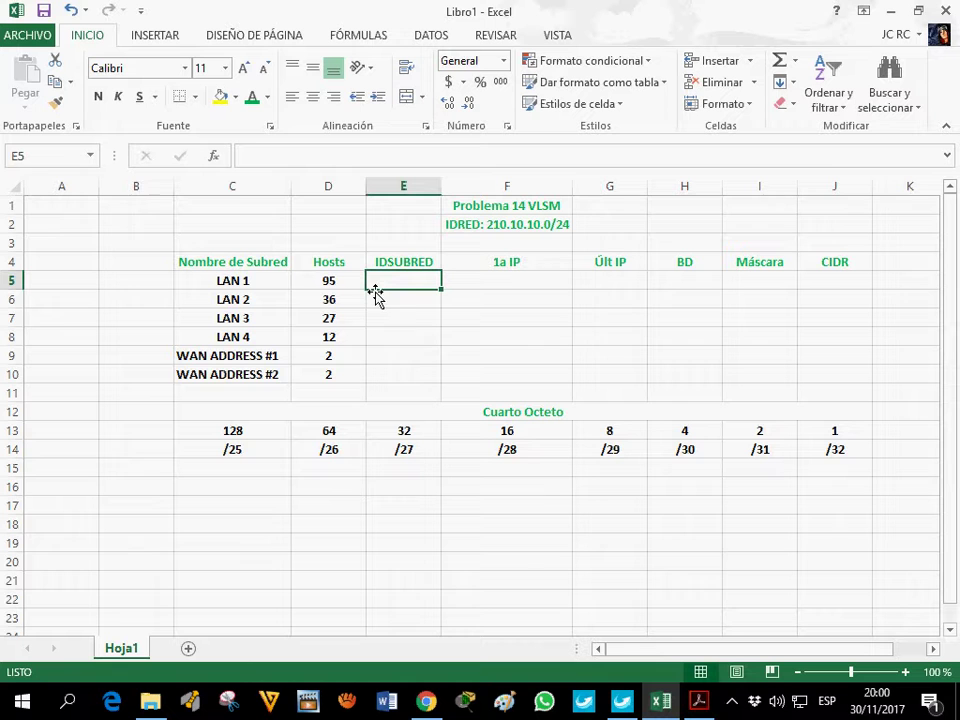
click(267, 97)
click(262, 130)
text(210)
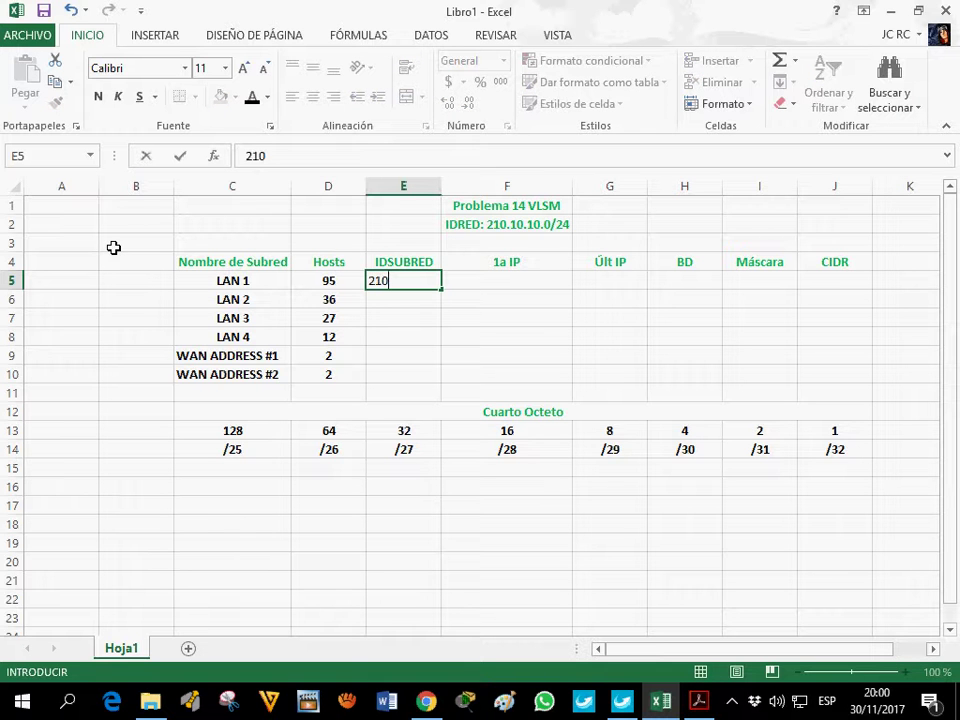
click(700, 703)
click(700, 703)
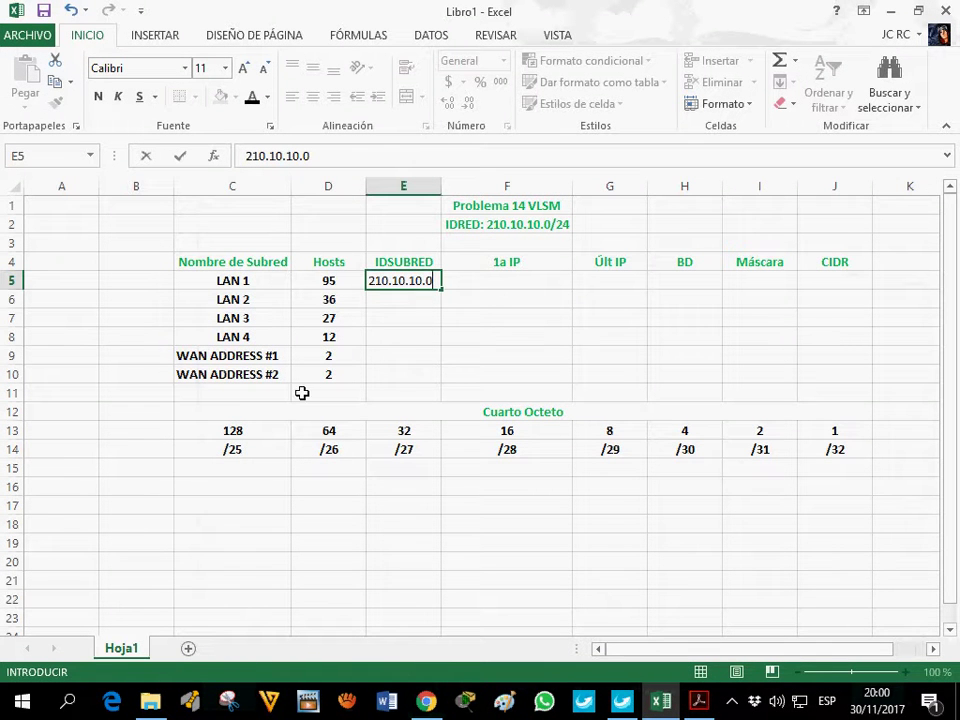
click(242, 436)
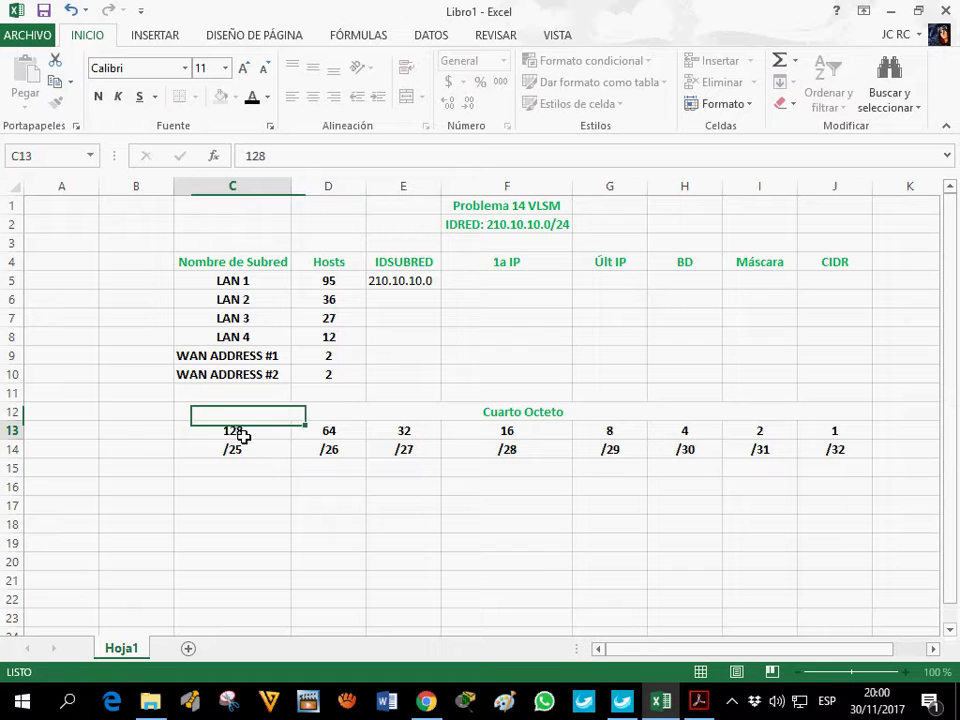
- Using the 128 column of the reference table, enter /25 as the LAN 1 CIDR in J5 and centre it
mouse_move(242, 440)
mouse_down()
mouse_move(244, 450)
mouse_move(244, 437)
mouse_up()
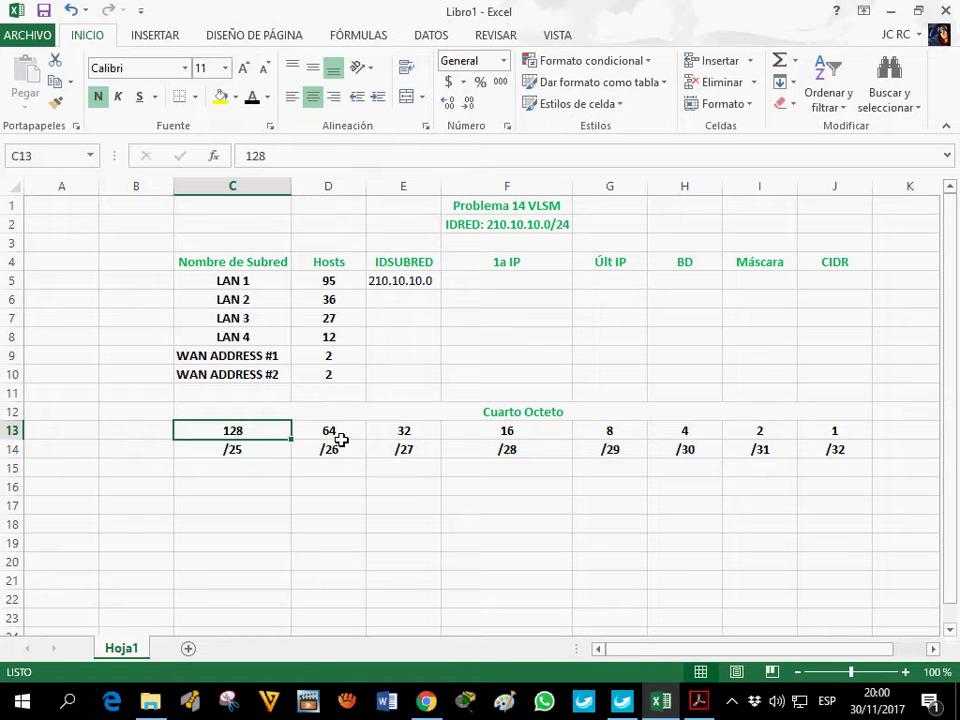
drag(262, 453, 260, 432)
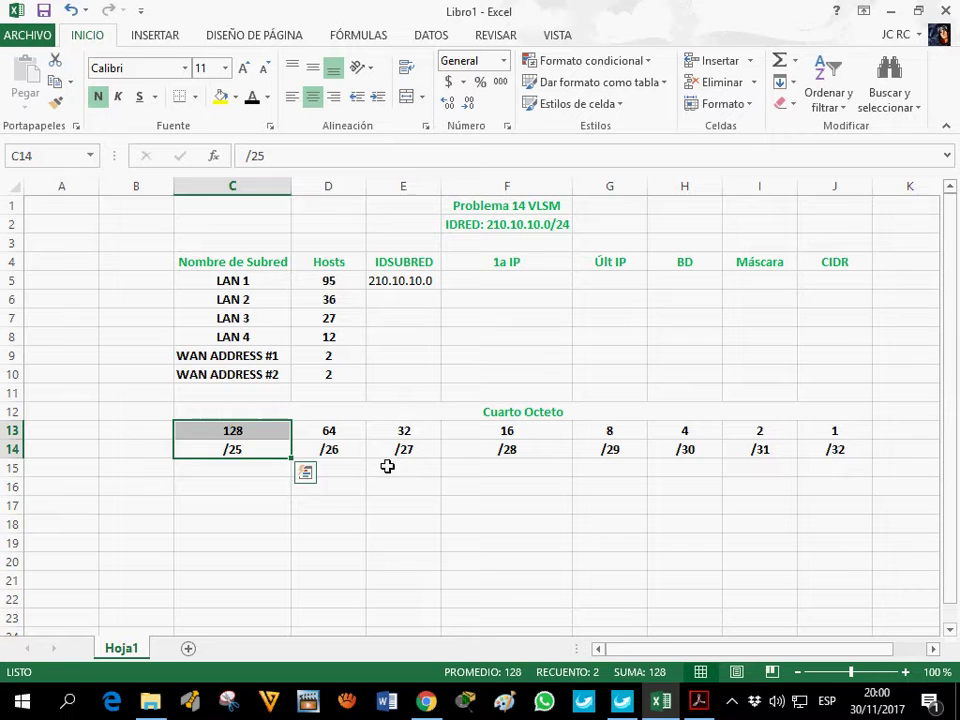
click(858, 280)
click(407, 155)
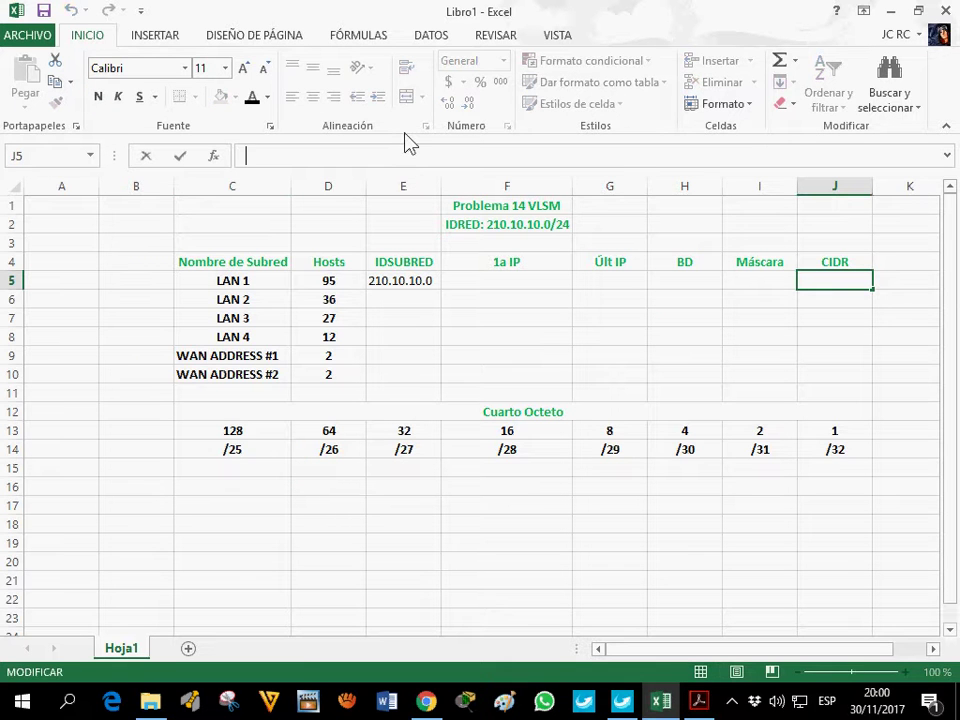
text(/25)
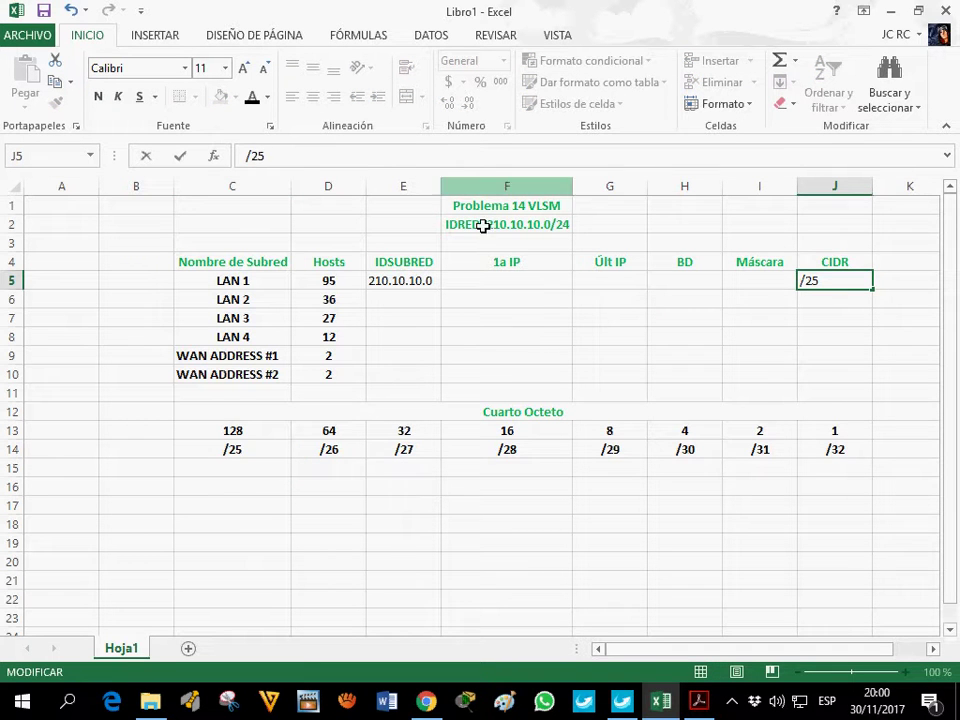
click(494, 286)
click(865, 283)
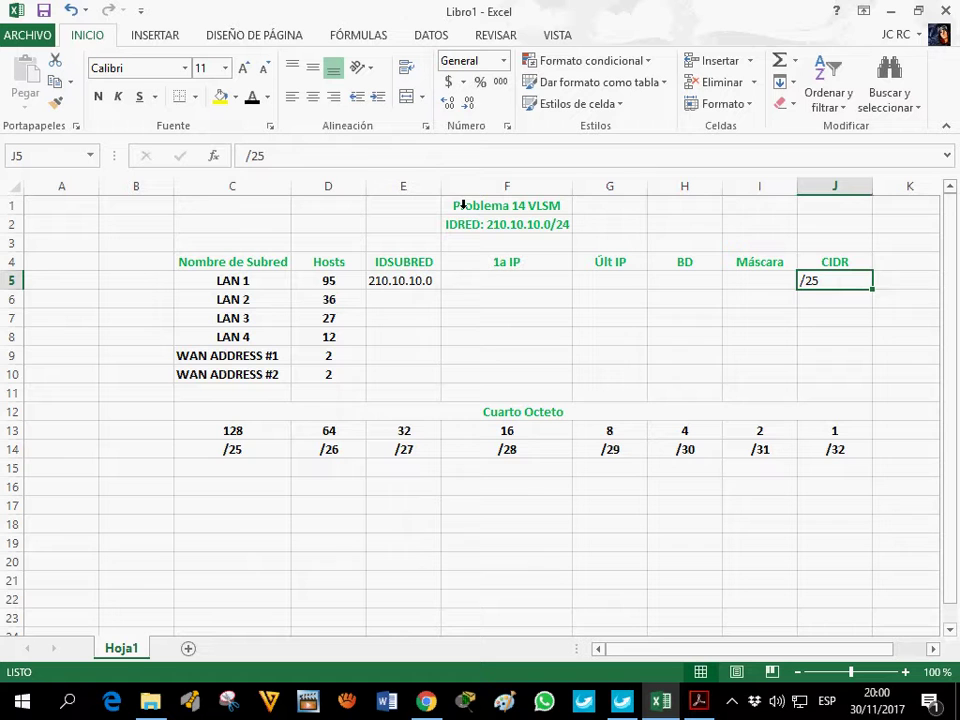
click(313, 96)
- Enter 210.10.10.1 as the LAN 1 first IP in F5 and set its font colour to black
click(482, 286)
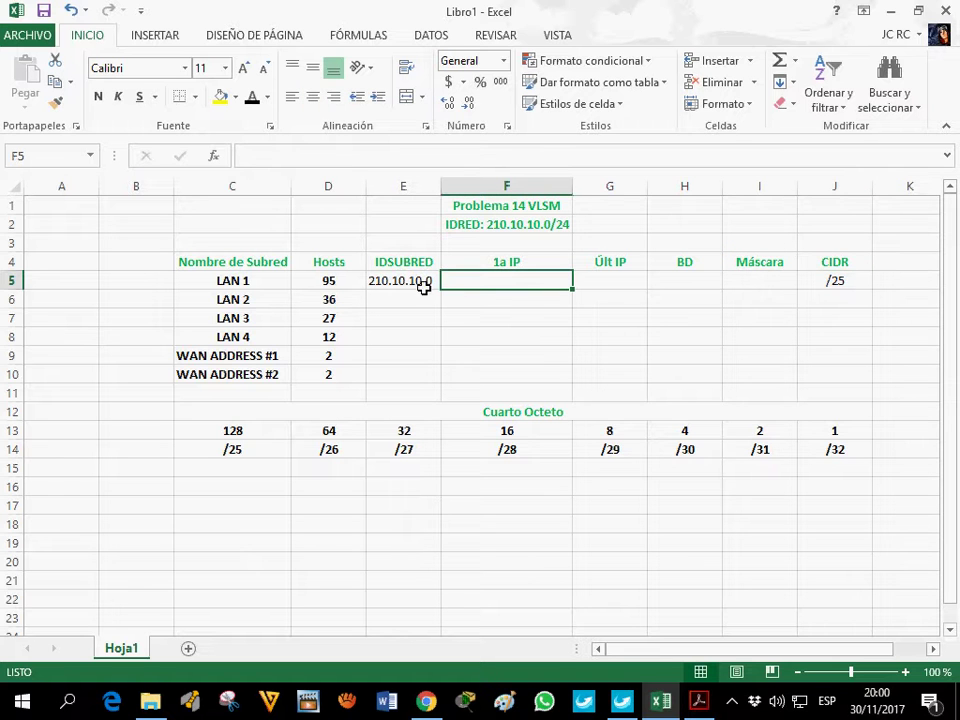
text(210.10.10)
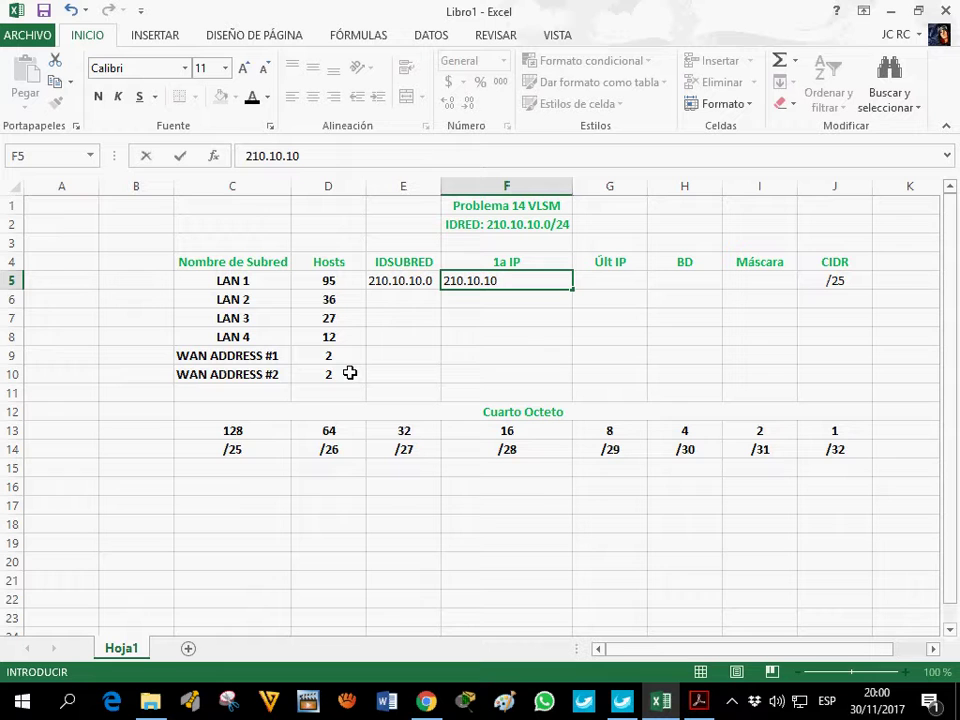
text(.1)
click(637, 286)
key(Right)
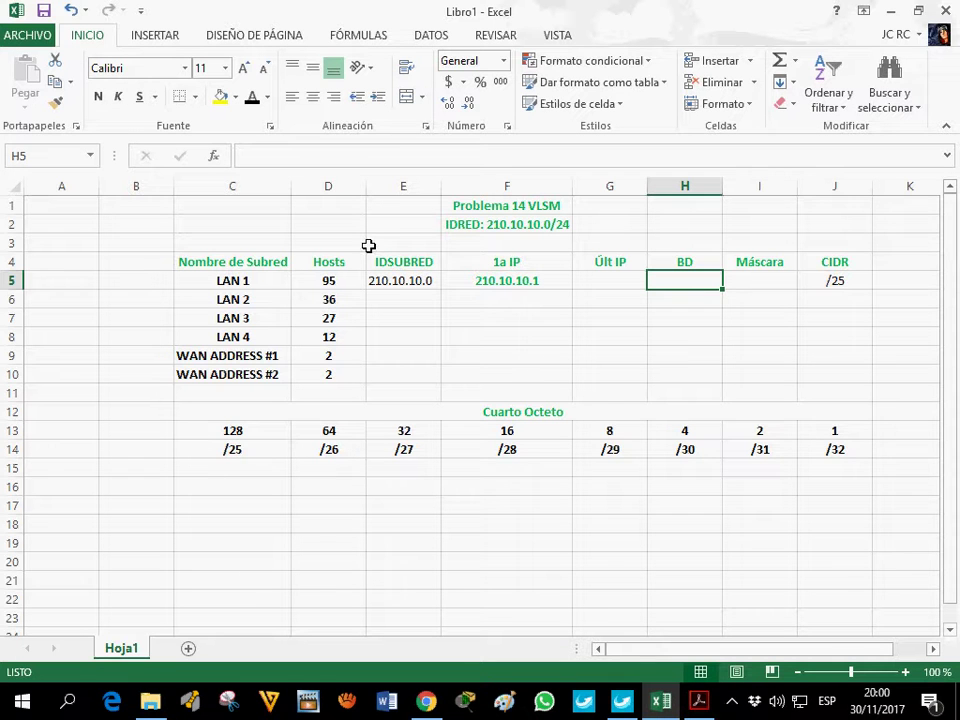
click(490, 291)
click(252, 97)
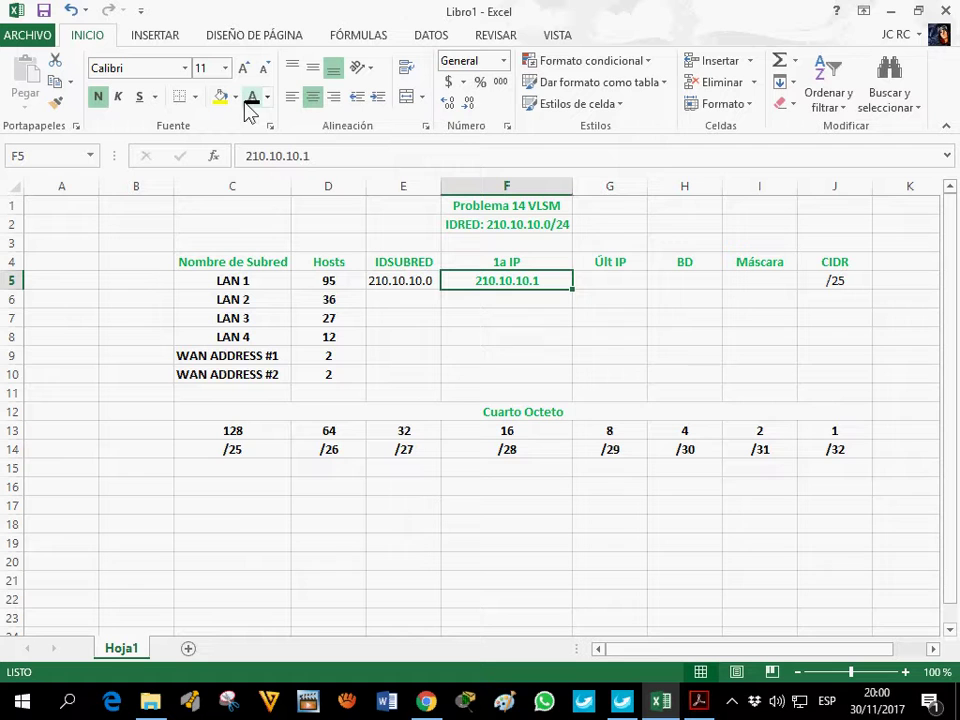
- Enter 200.10.10.127 as the LAN 1 broadcast address in H5 and autofit column H to its contents
click(630, 288)
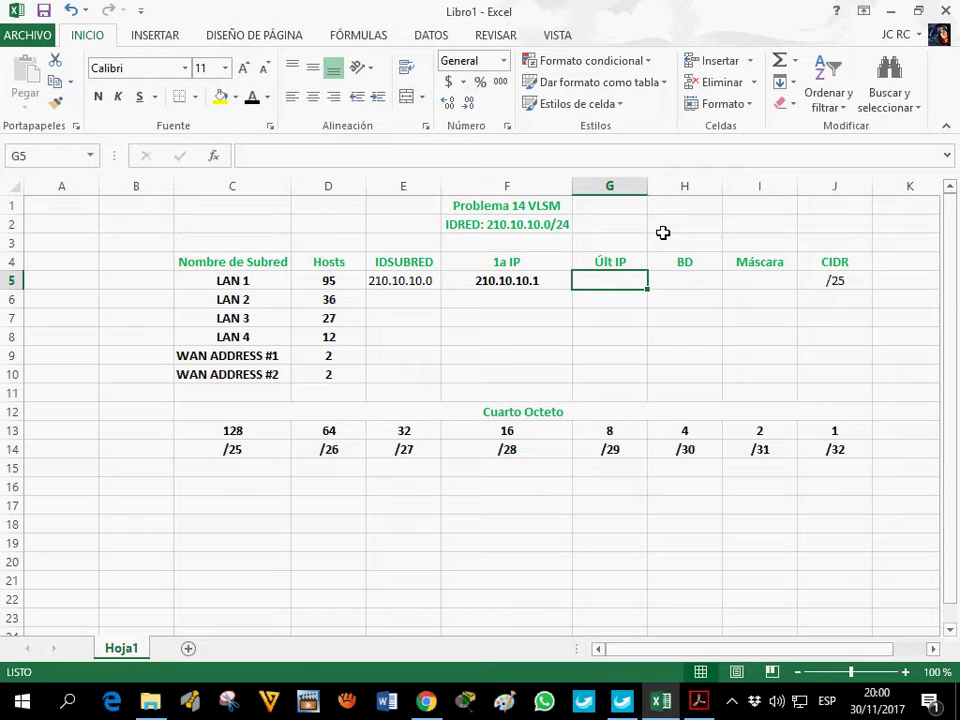
text(11)
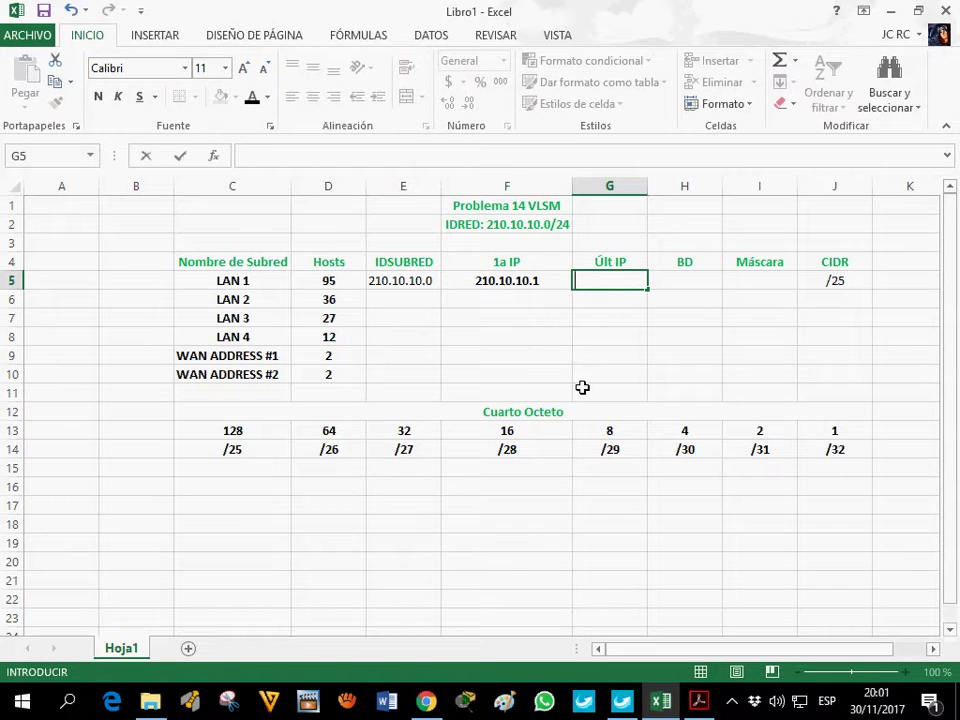
click(714, 281)
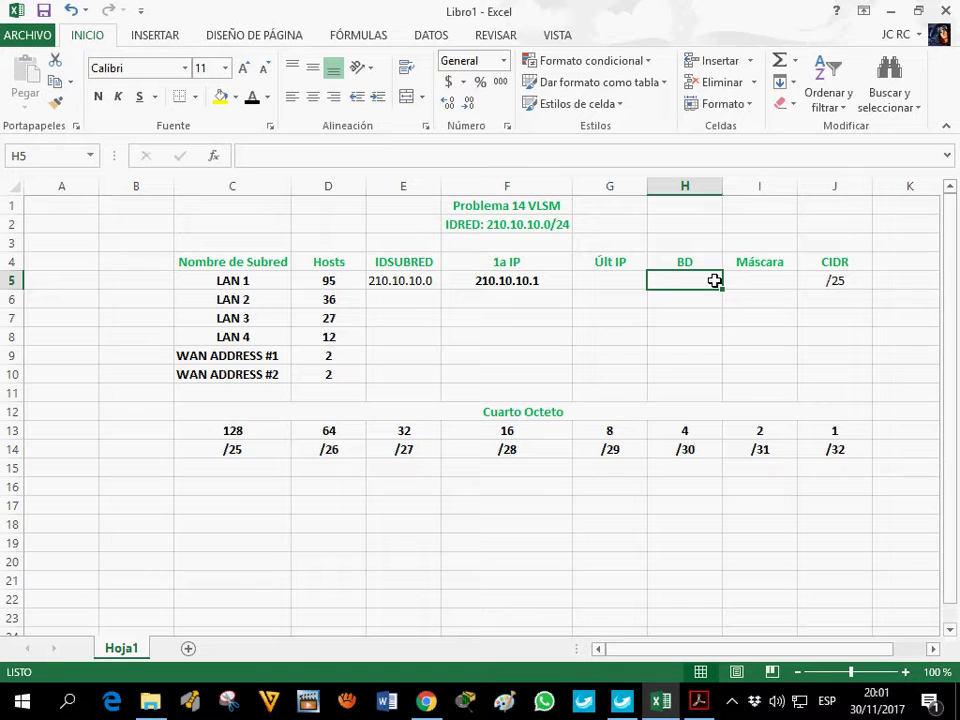
text(200.10.10.12)
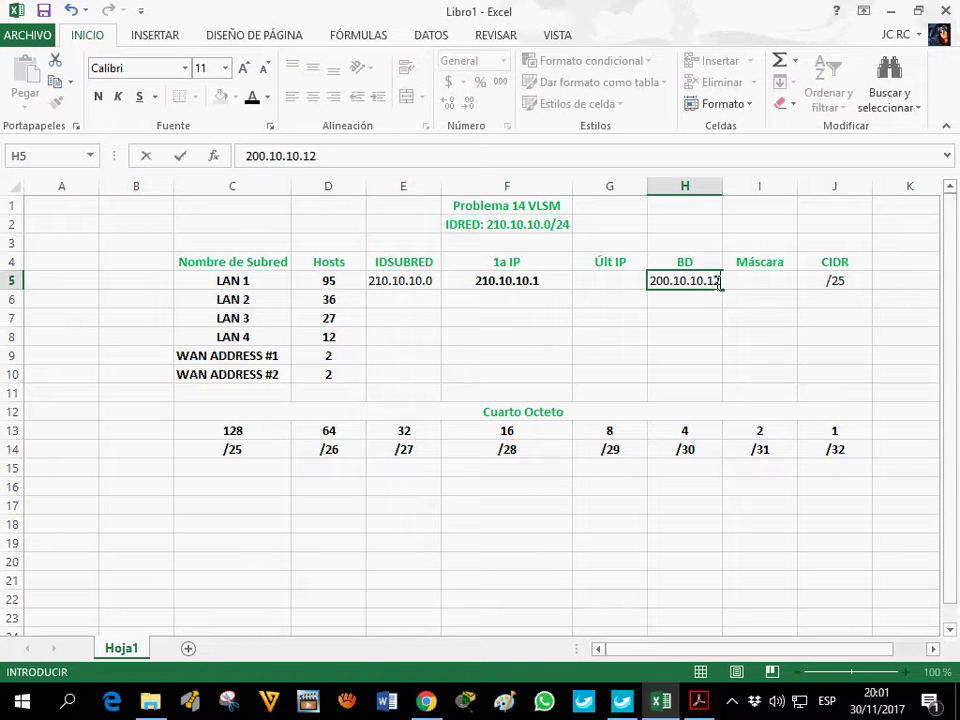
text(7)
click(707, 213)
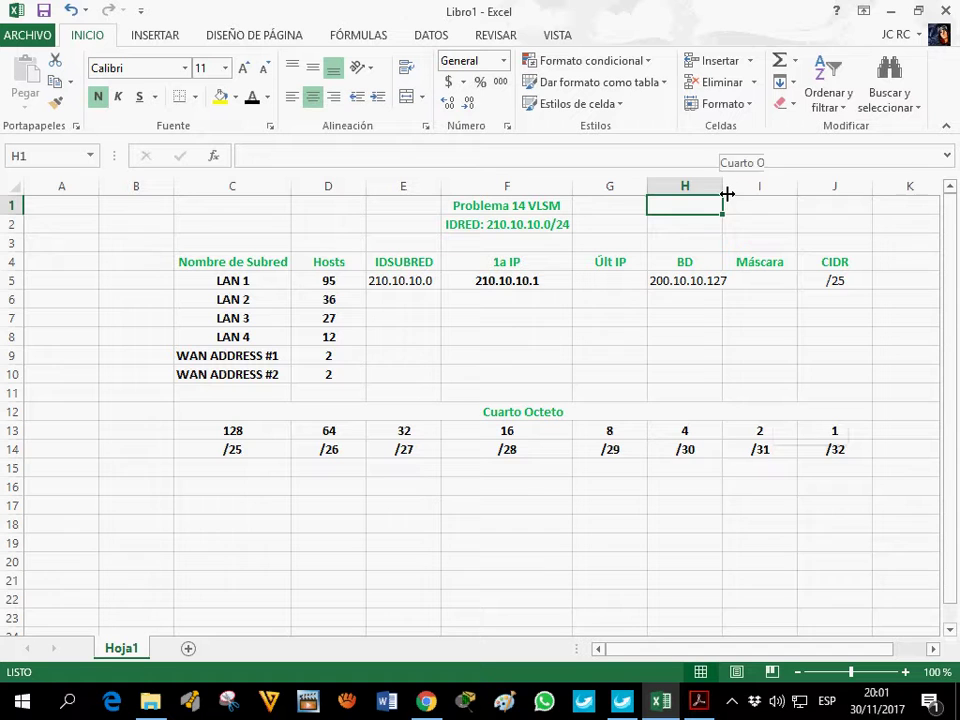
double_click(724, 190)
- Enter 200.10.10.126 as the LAN 1 last IP in G5 and autofit column G to its contents
click(614, 287)
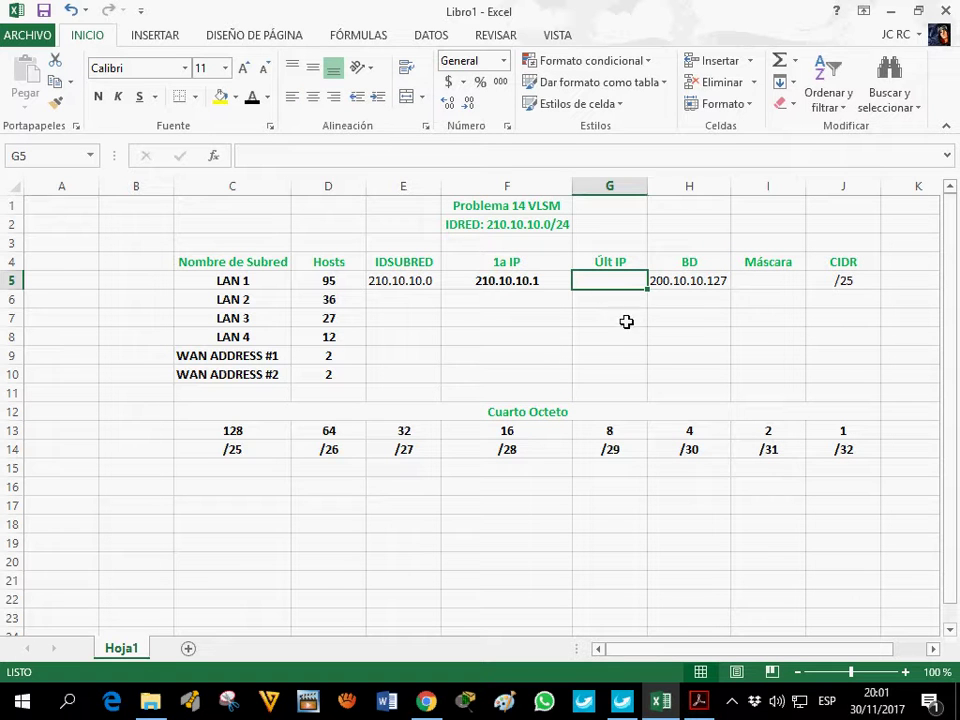
text(200.10.10.126)
click(641, 205)
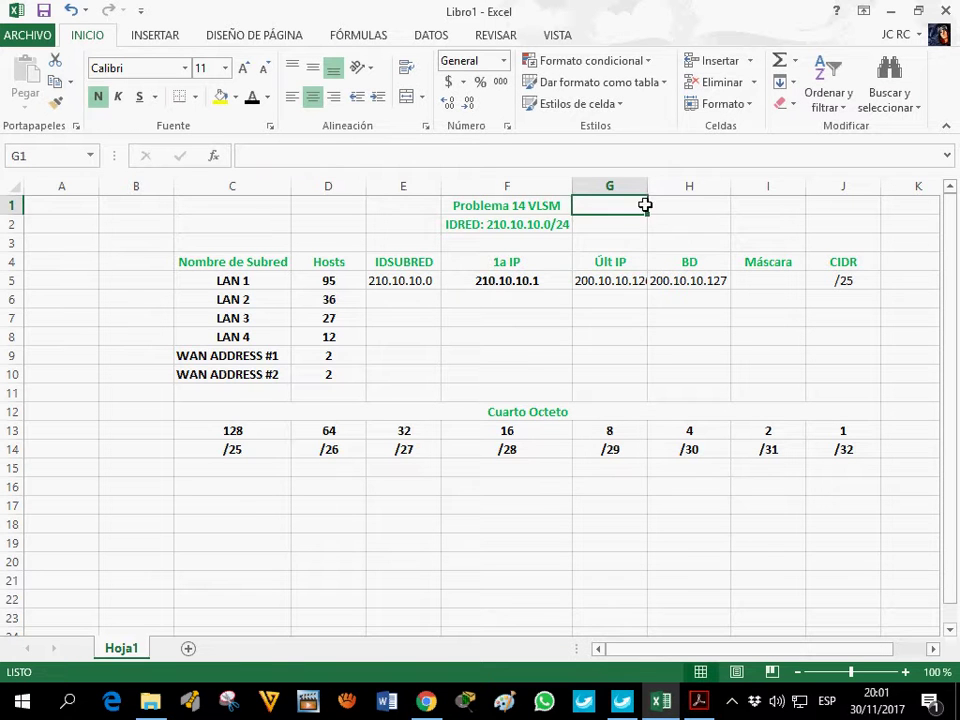
double_click(647, 186)
- Enter the LAN 1 mask 255.255.255.128 in I5 and autofit column I to its contents
click(632, 281)
click(695, 287)
click(765, 285)
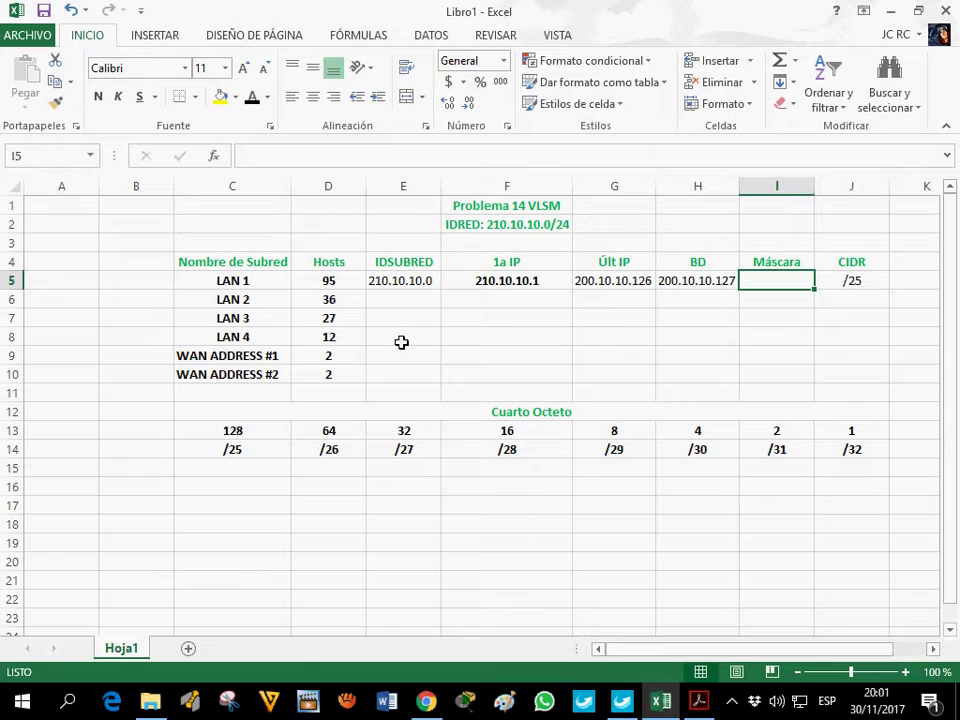
text(255.255.255.128)
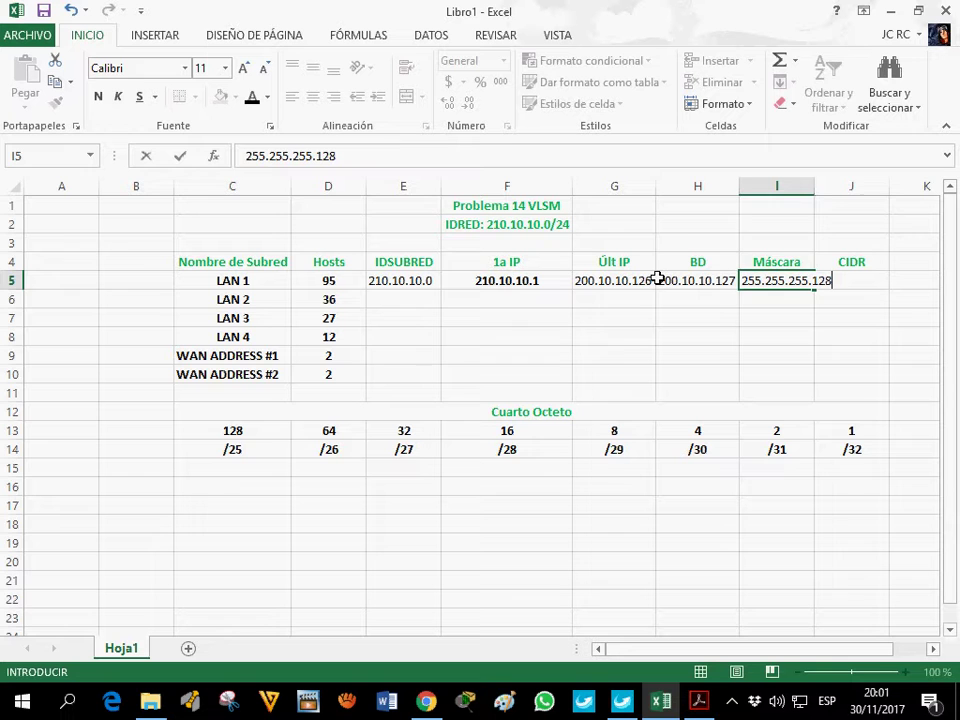
click(820, 199)
click(805, 187)
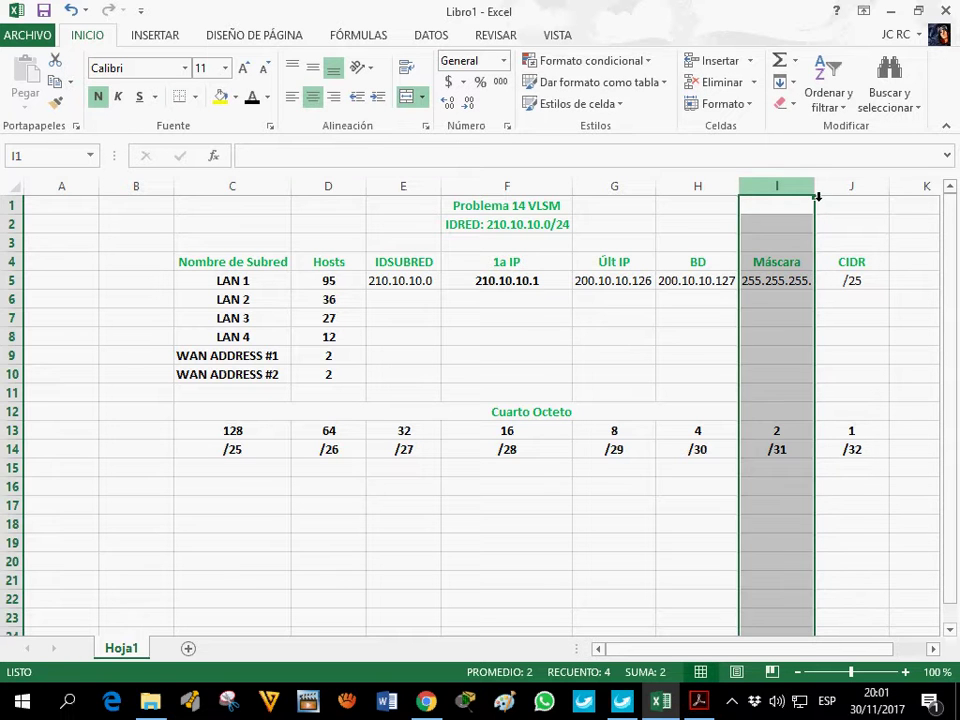
double_click(815, 187)
- Make all the LAN 1 address values in E5:J5 bold
click(670, 287)
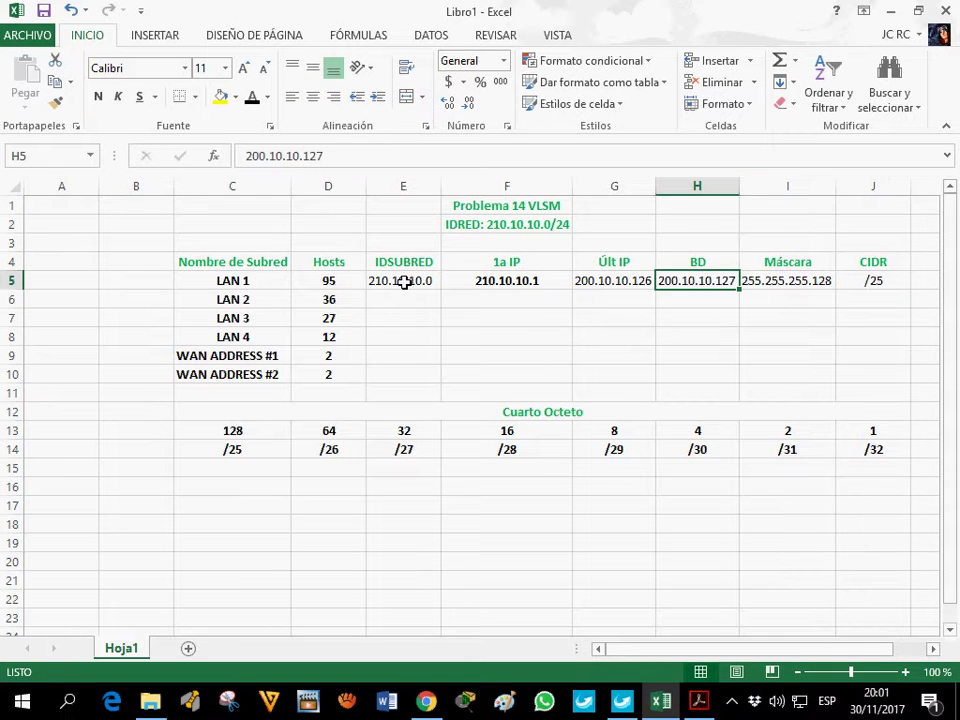
drag(410, 282, 844, 293)
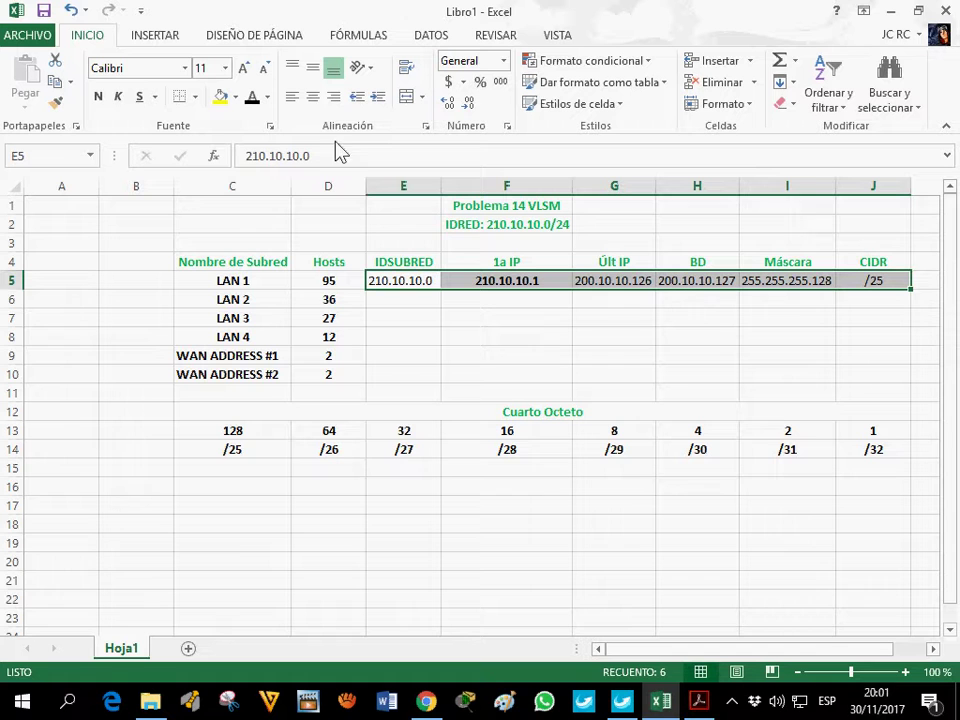
click(487, 356)
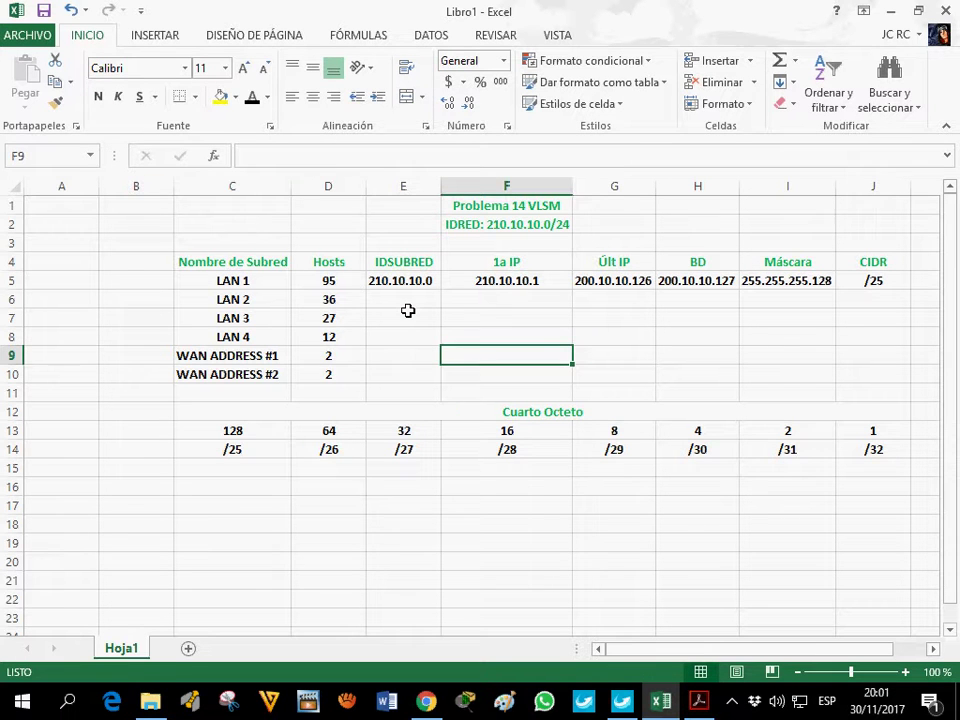
- Enter 210.10.10.128 in bold as the LAN 2 subnet ID in cell E6
click(405, 308)
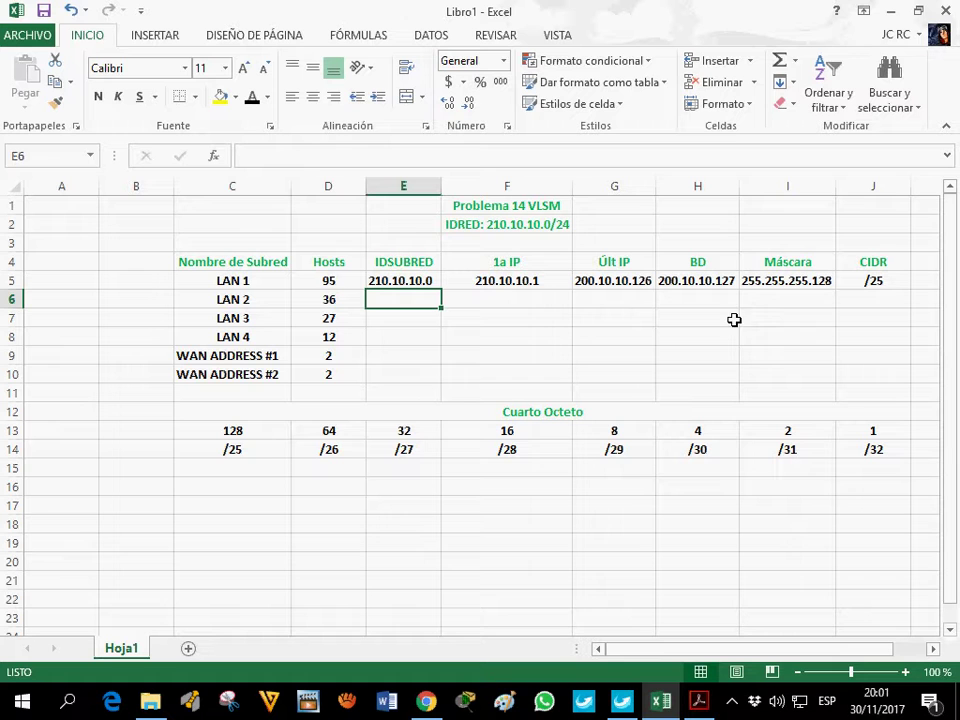
text(210.)
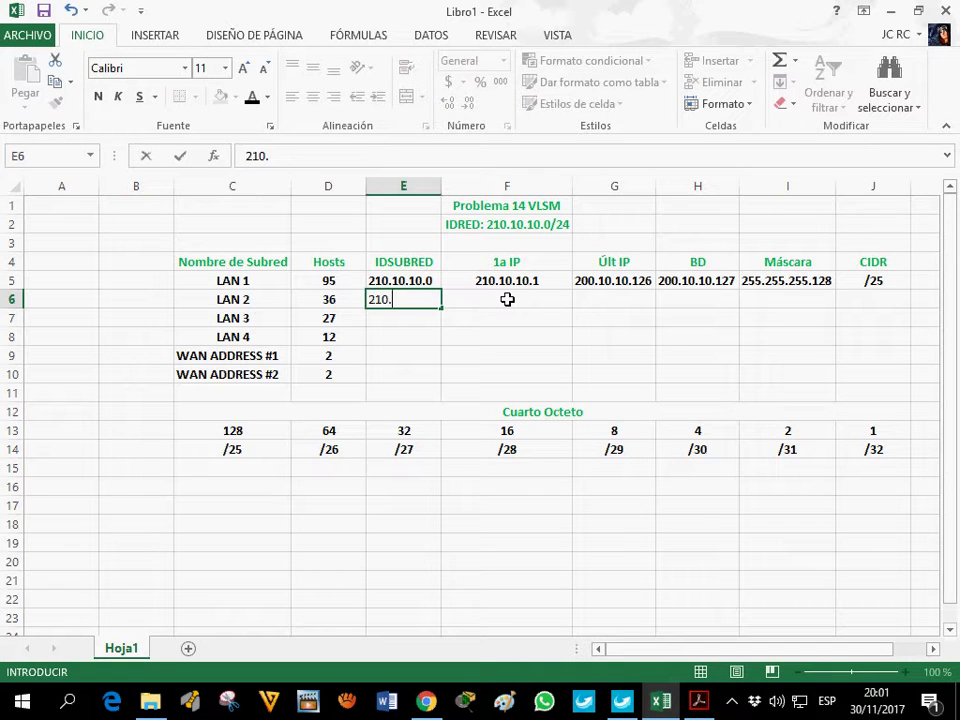
key(BackSpace)
key(BackSpace)
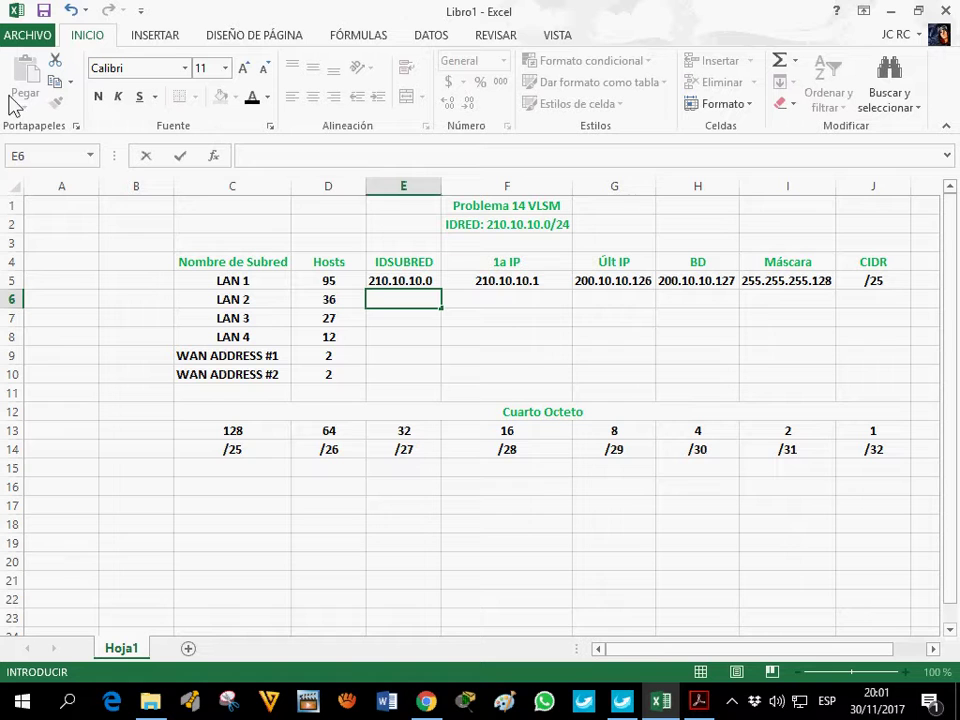
click(100, 98)
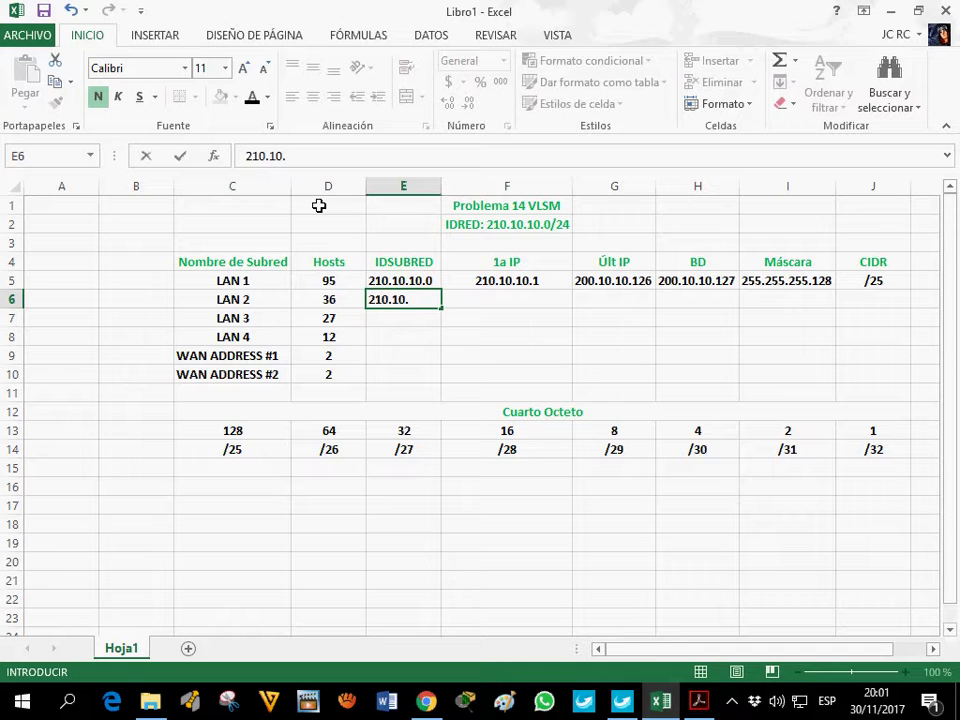
text(210.10.10.128)
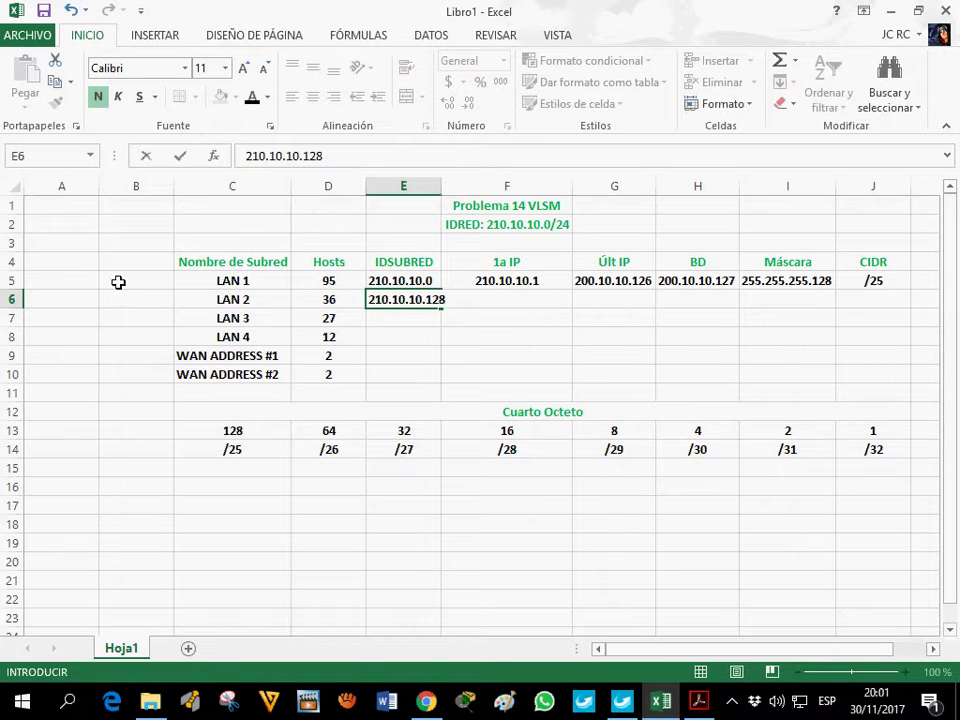
key(Up)
key(Up)
key(Up)
key(Up)
key(Up)
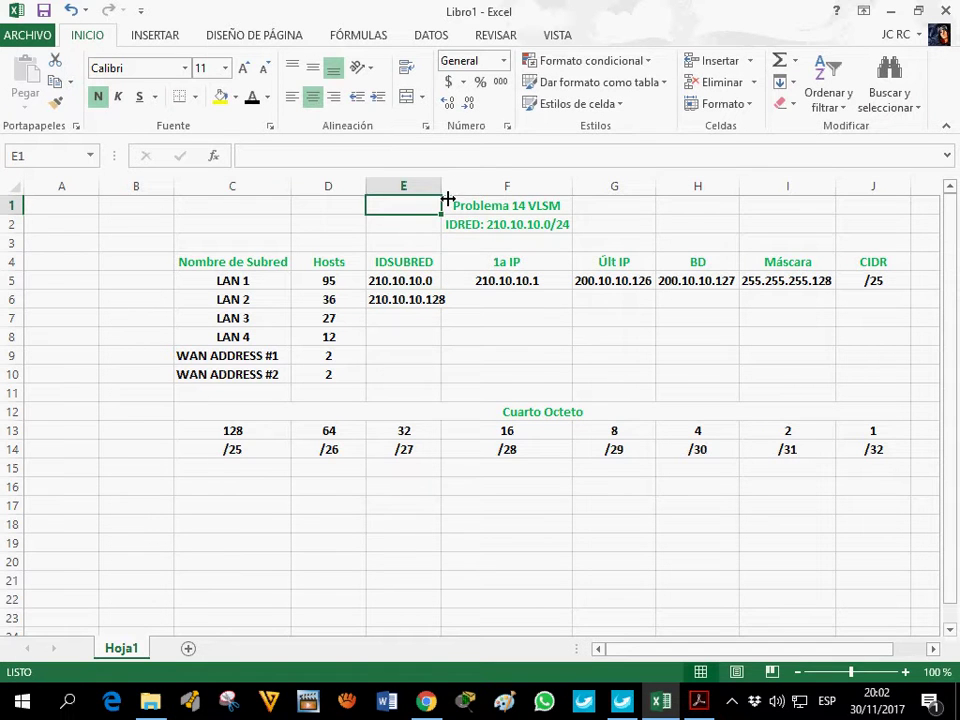
- Autofit column E to its contents and enter 210.10.10.129 in bold black as the LAN 2 first IP in F6
double_click(447, 199)
click(493, 307)
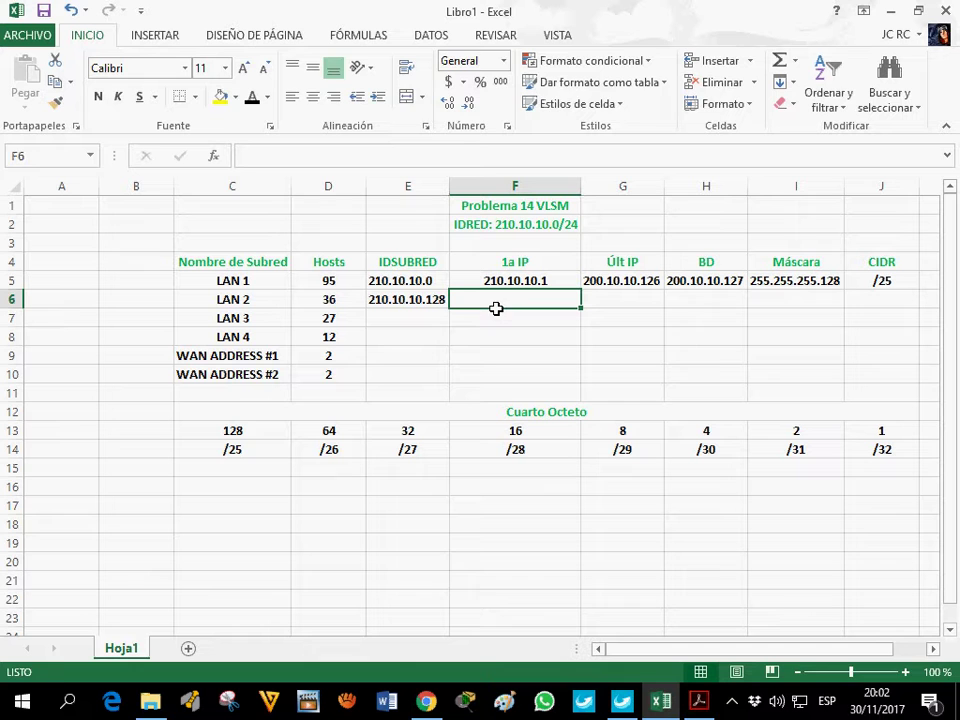
text(210.10.)
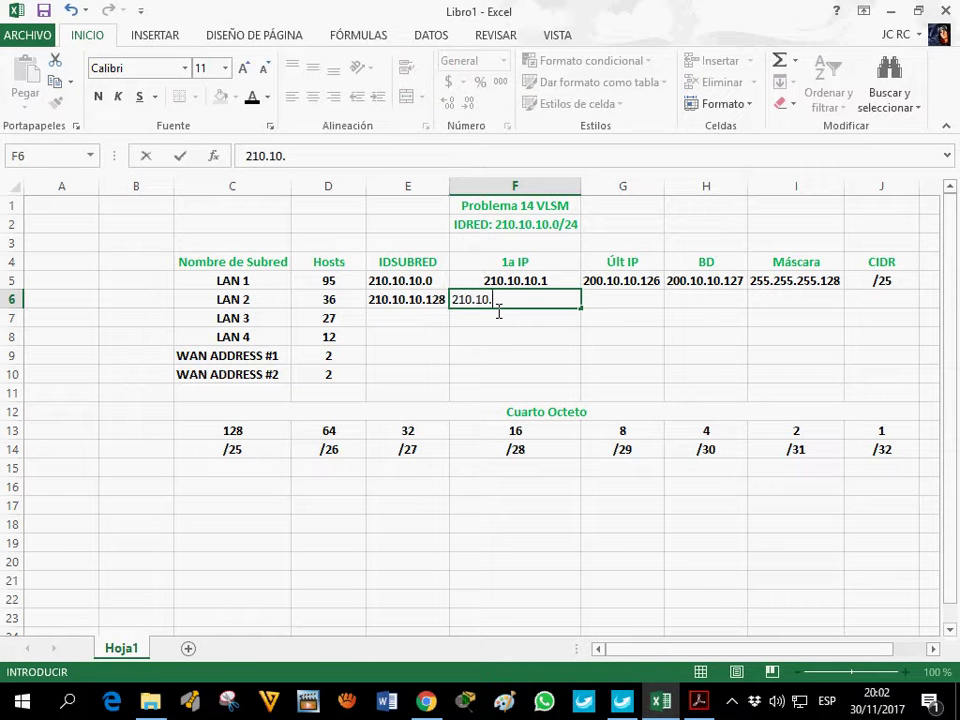
text(10.129)
key(Return)
key(Up)
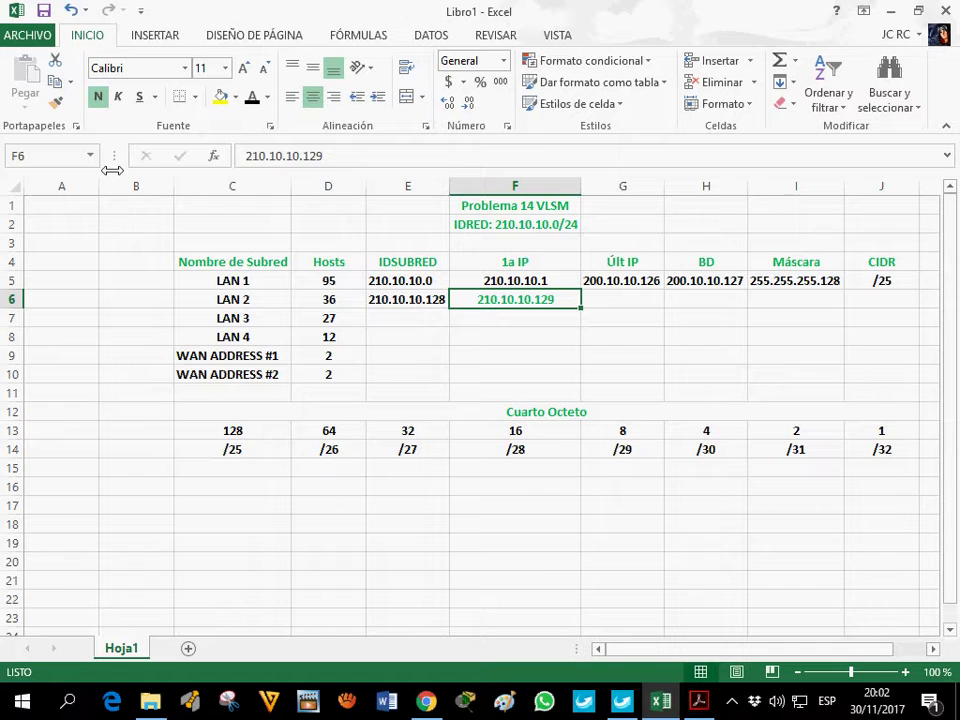
click(99, 98)
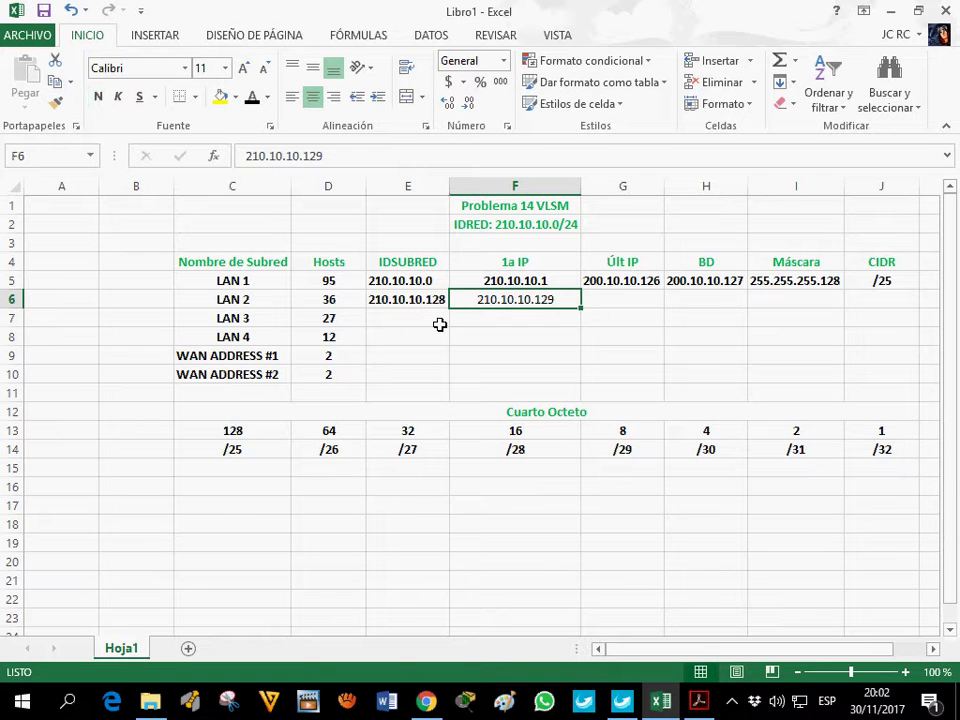
- Enter /26, centred and bold, as the LAN 2 CIDR in J6, using the 64-address column of the reference table
click(615, 302)
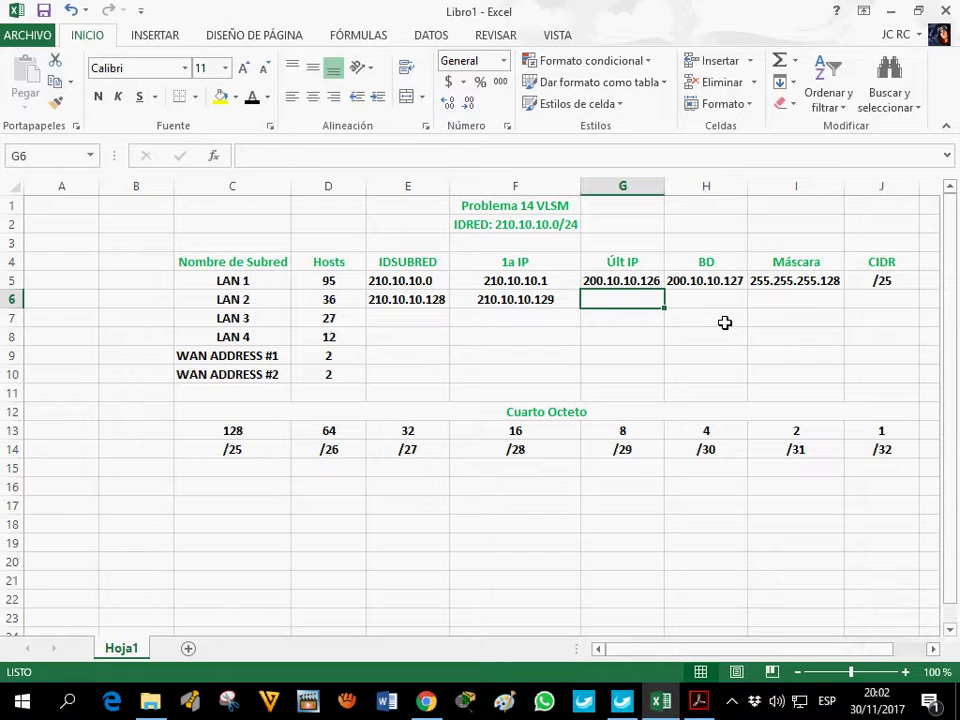
click(328, 304)
click(338, 432)
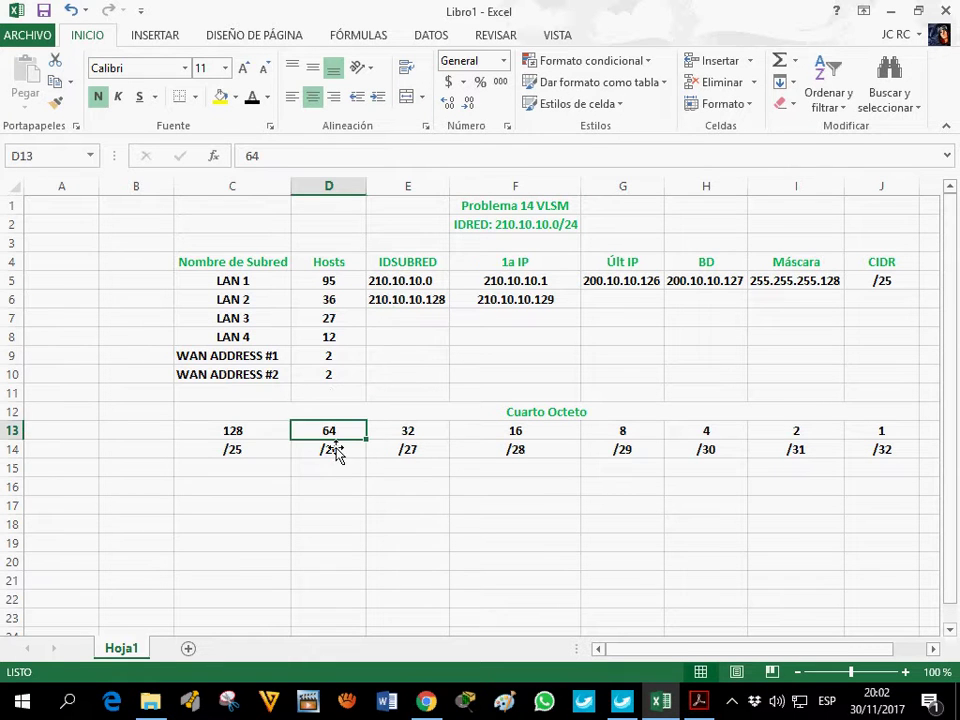
click(881, 299)
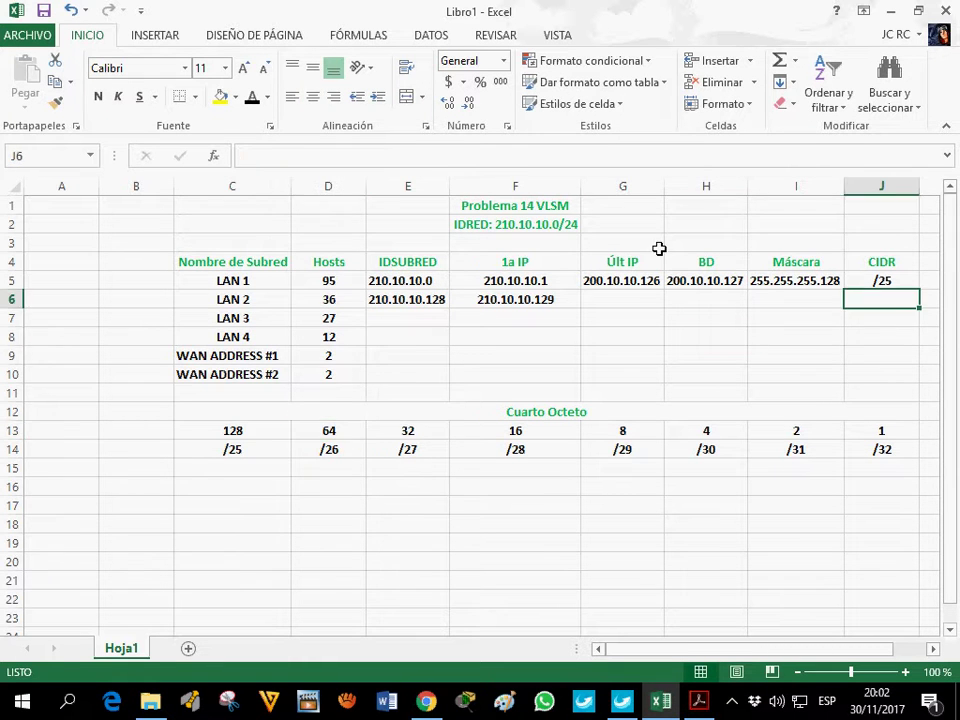
click(500, 158)
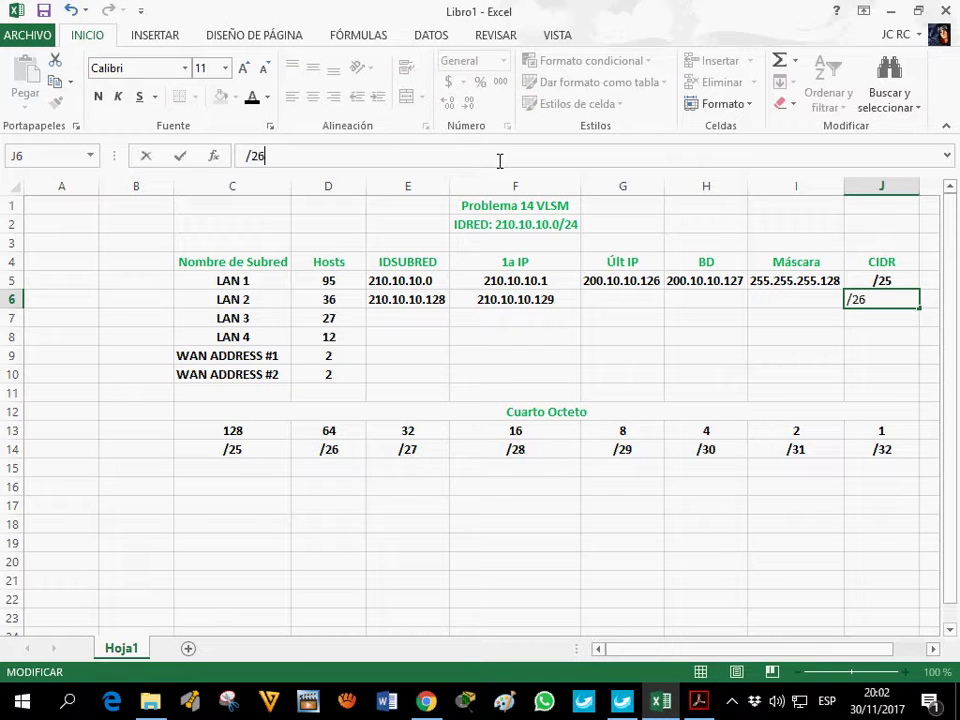
click(867, 318)
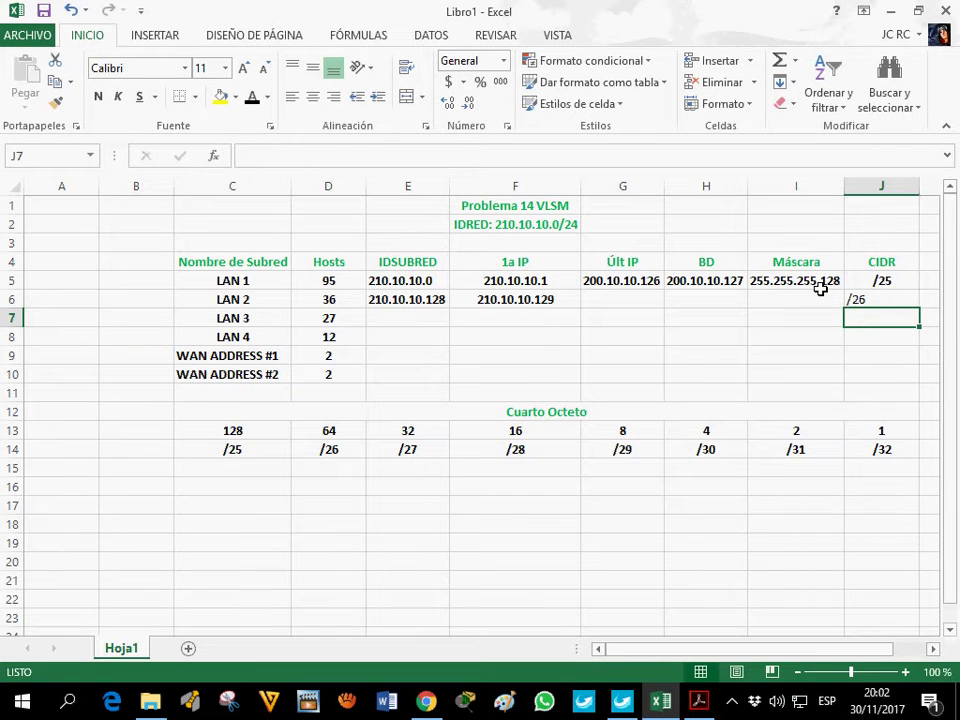
click(872, 302)
click(315, 98)
click(98, 96)
- Open the Windows Calculator and compute 128 + 64
click(820, 286)
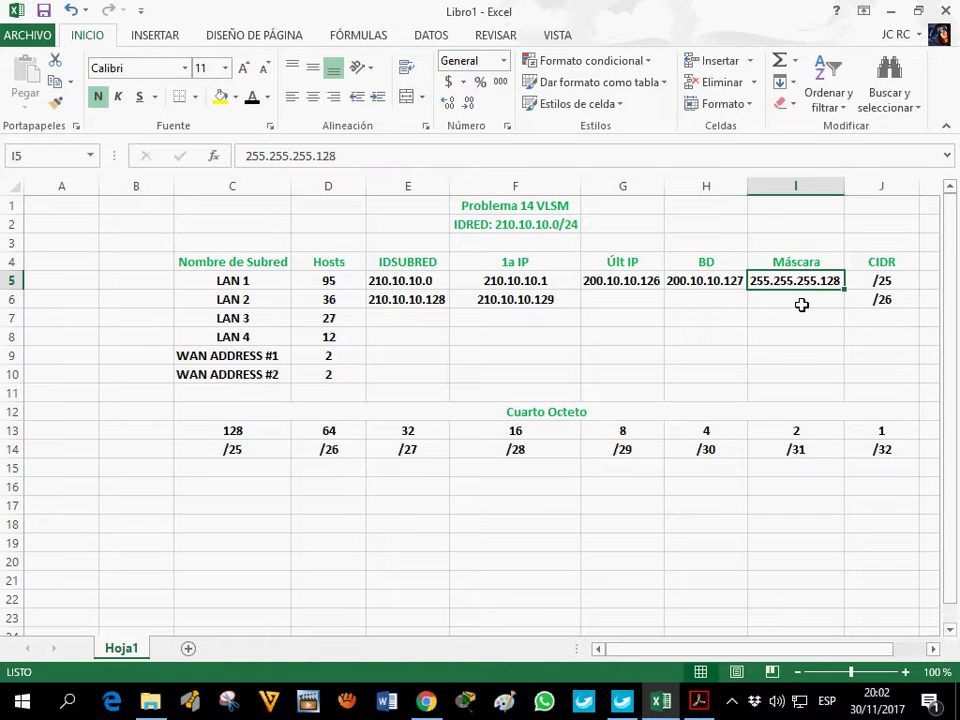
click(603, 307)
click(718, 300)
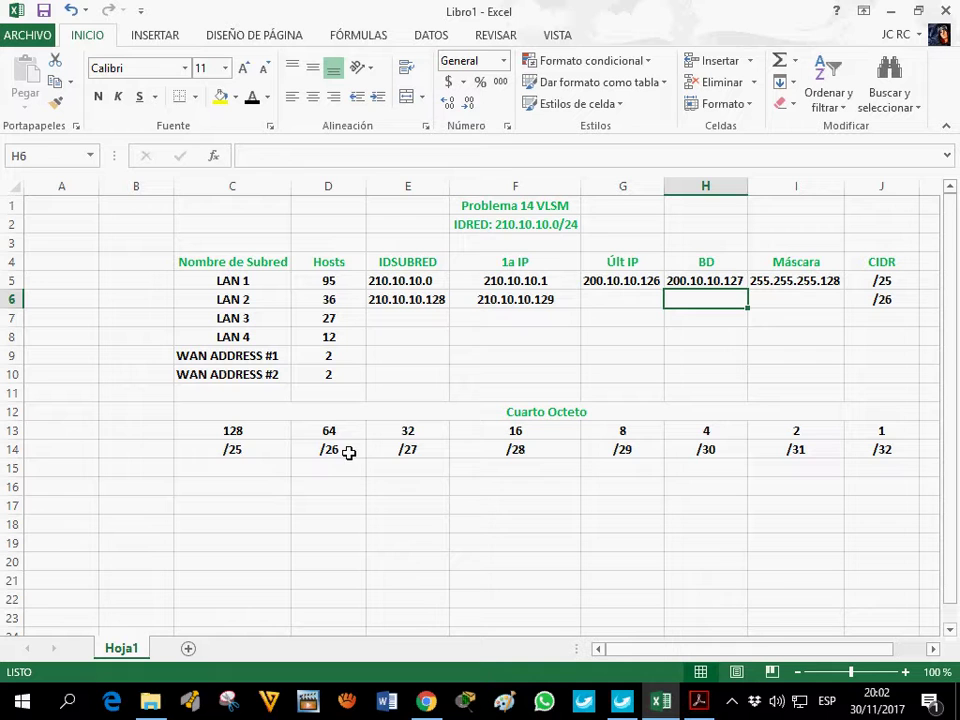
key(super+r)
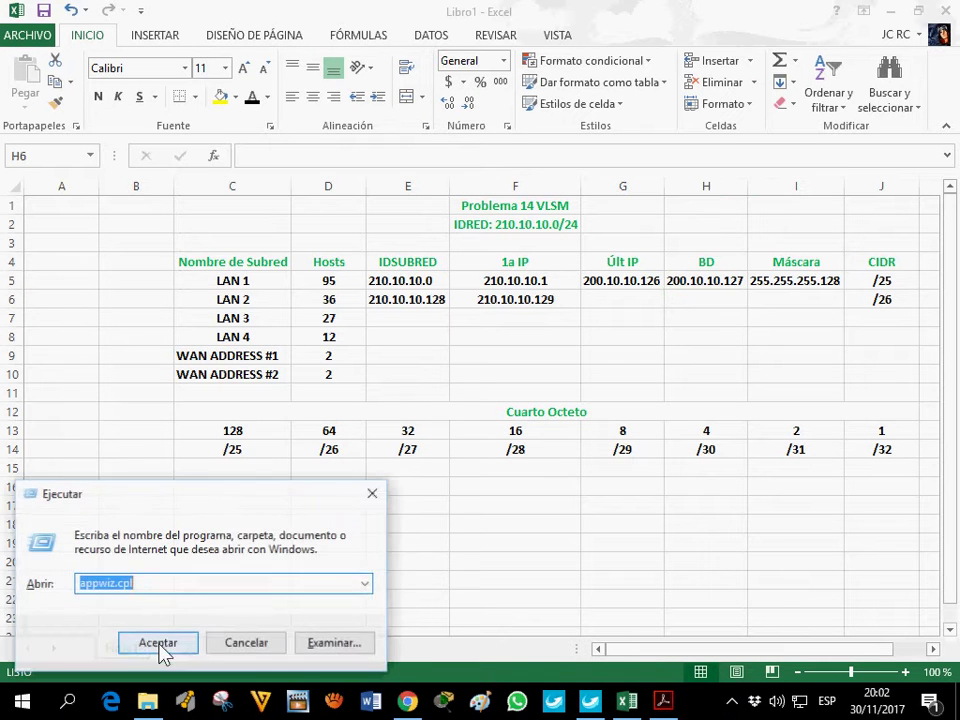
text(calc)
click(158, 644)
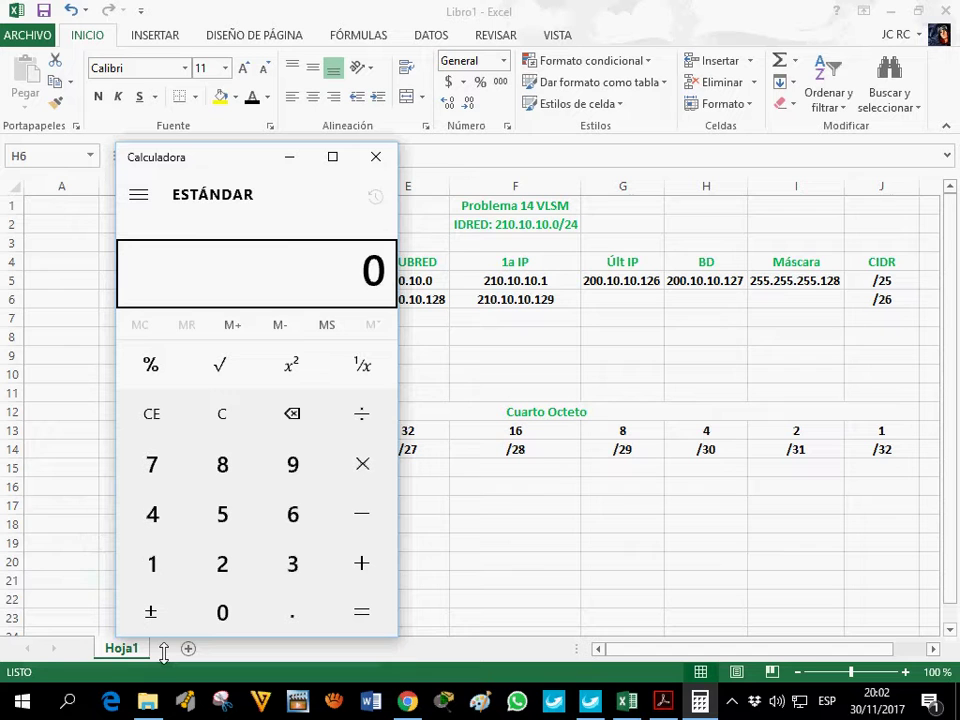
text(128+64)
key(Return)
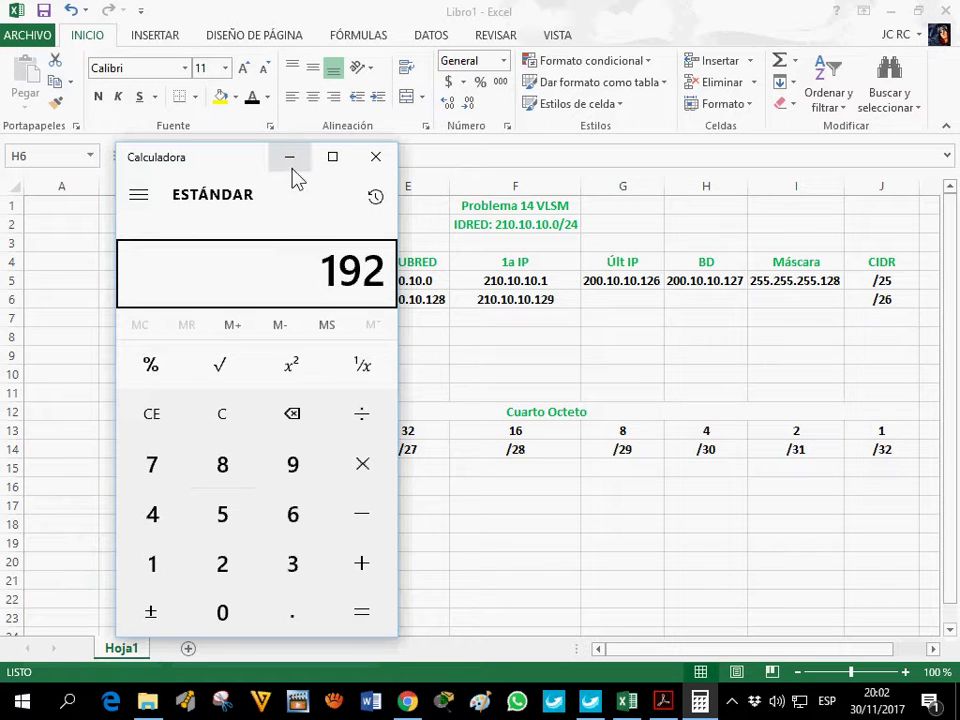
- Clear the calculator, compute 127 + 64 for the LAN 2 broadcast octet, and return to the workbook
click(240, 424)
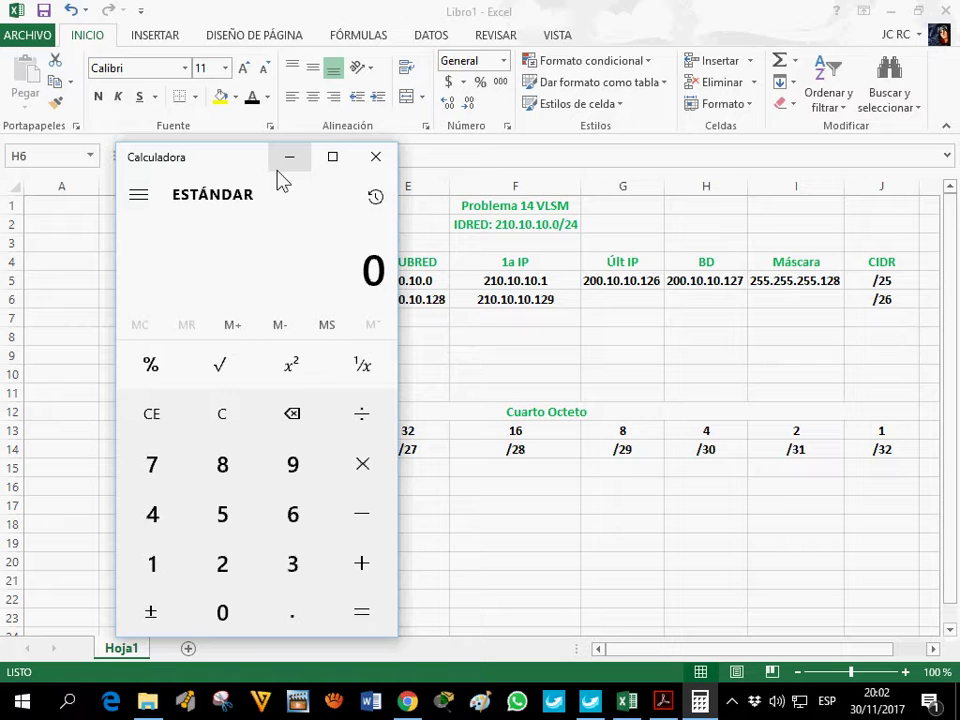
text(127)
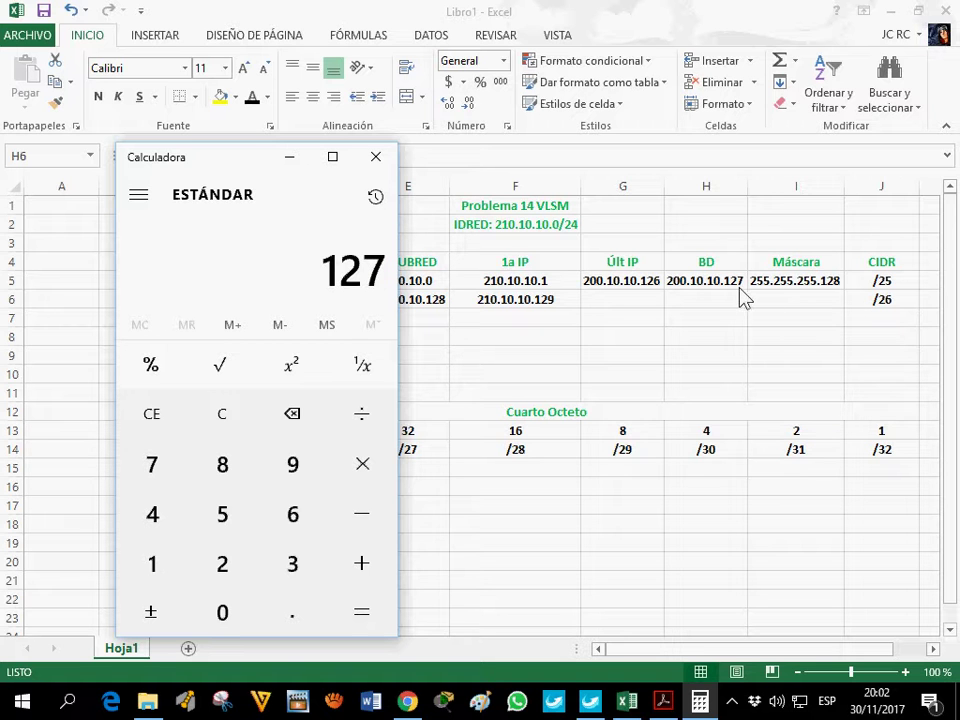
text(+64)
key(Return)
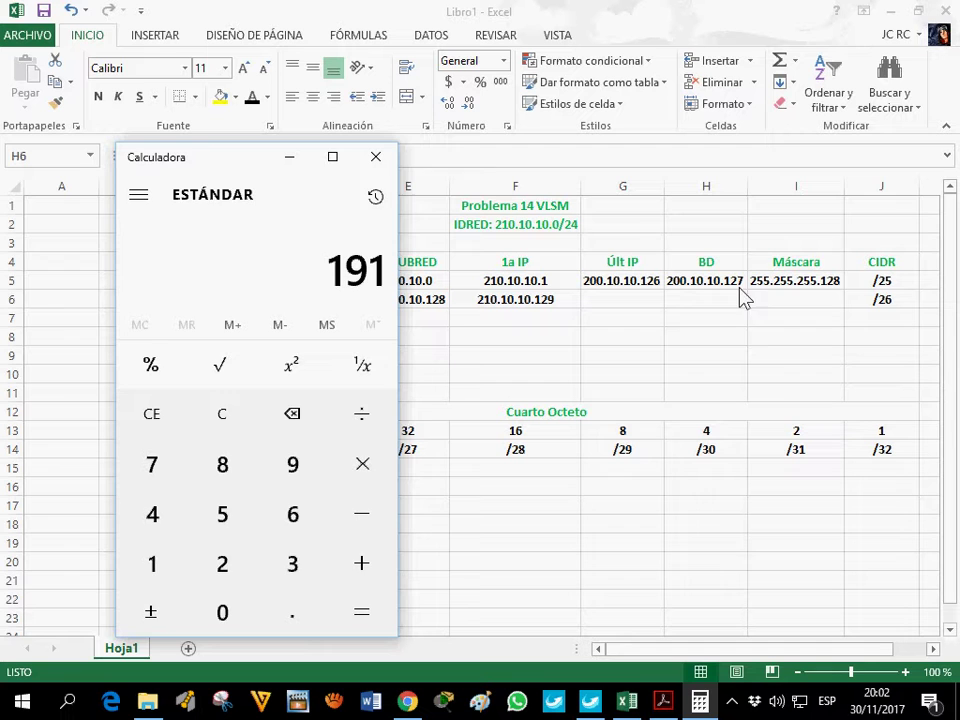
click(375, 157)
- Enter 200.10.10.191 as the LAN 2 broadcast in H6 and 200.10.10.190 as its last IP in G6
text(200.10.)
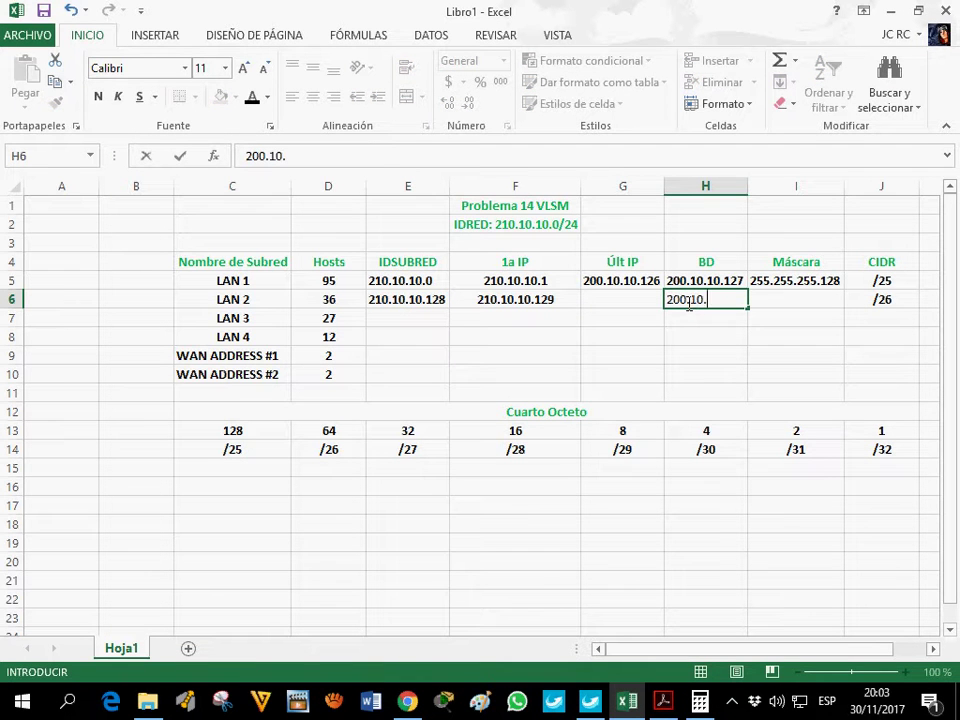
text(10.198)
click(649, 305)
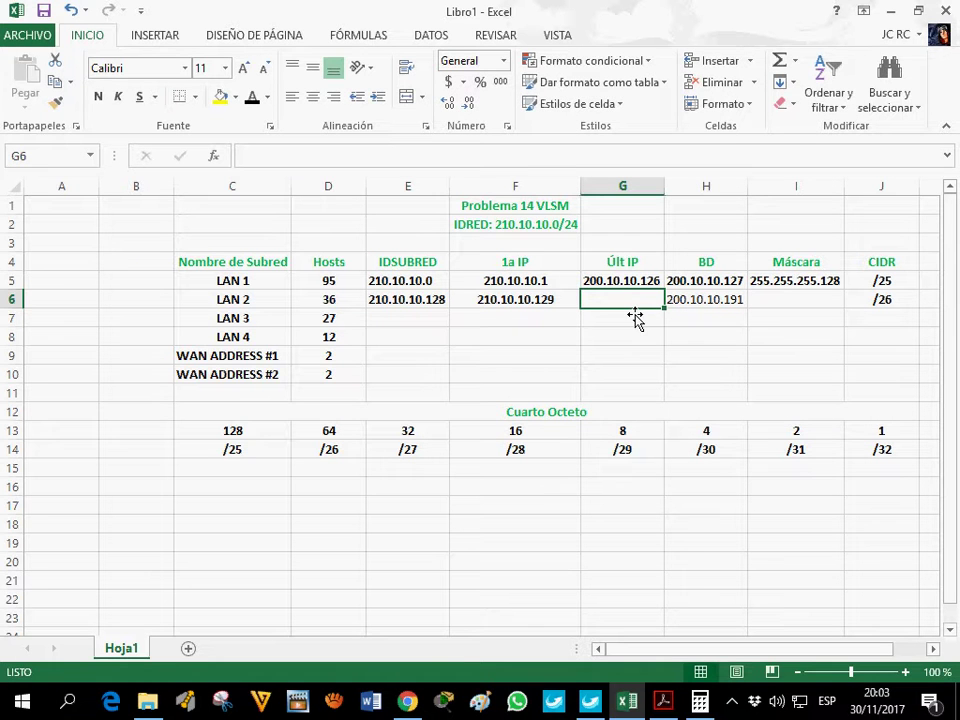
text(200.10.10.190)
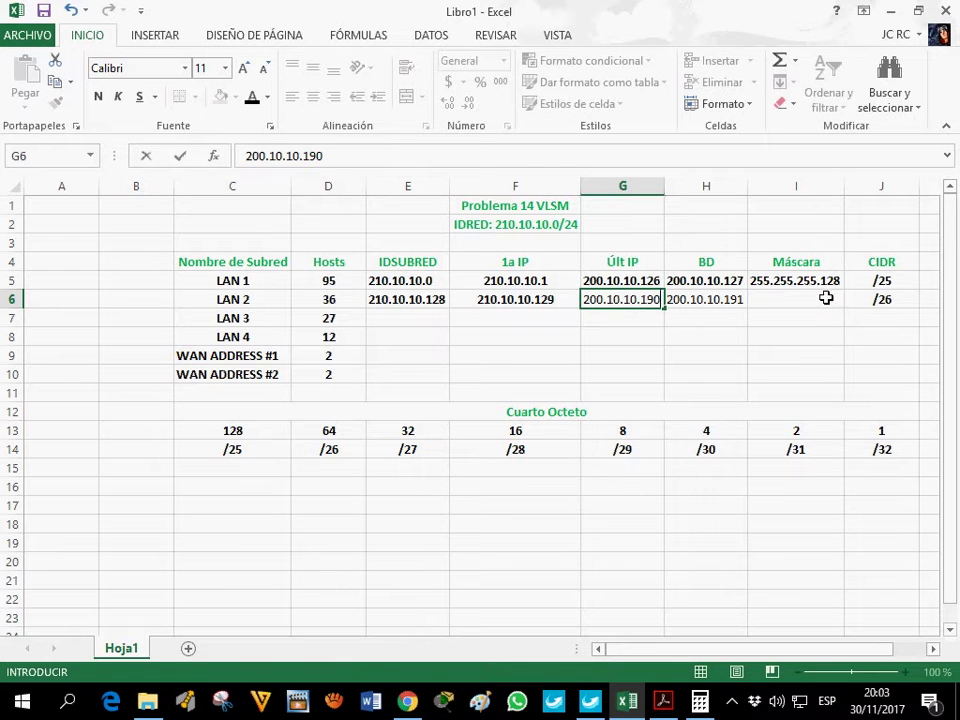
- Enter 255.255.255.192 as the LAN 2 mask in I6
click(827, 299)
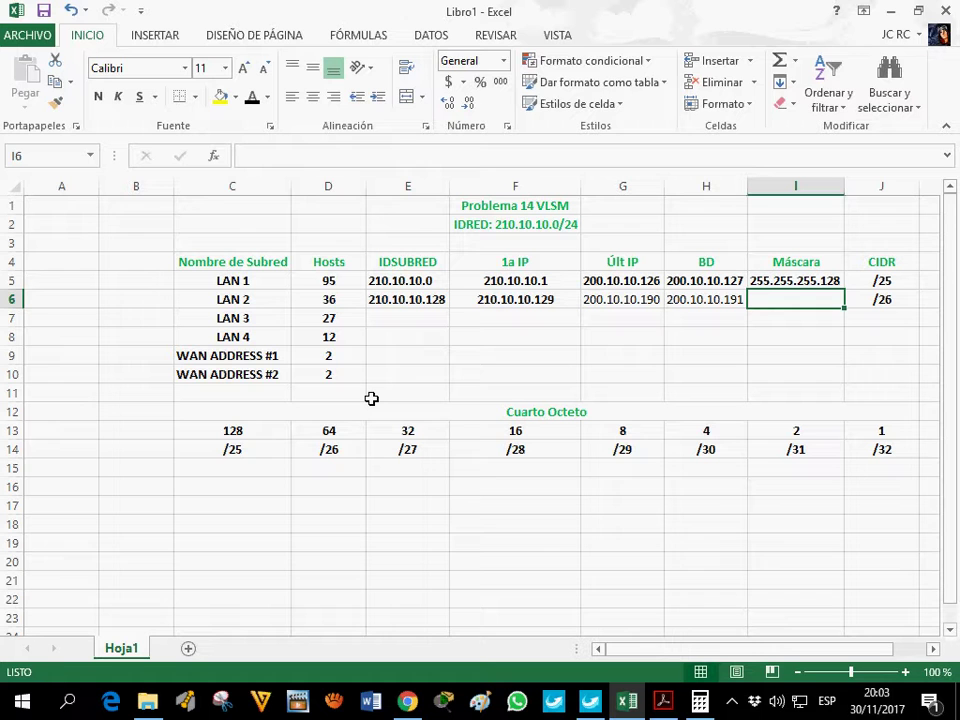
text(255.255)
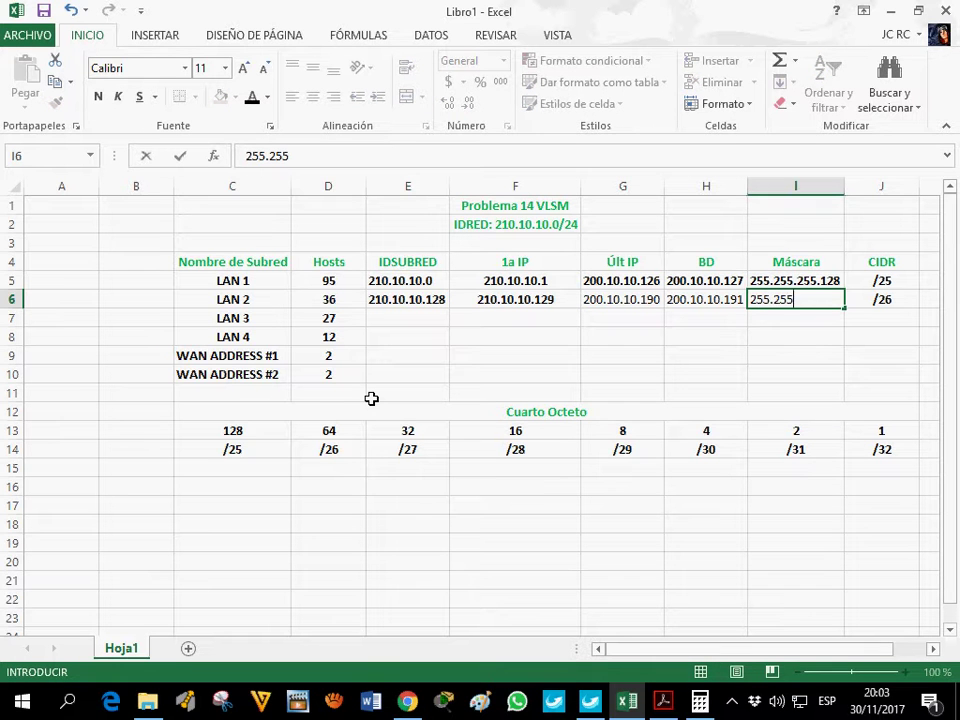
text(.255.19)
click(548, 355)
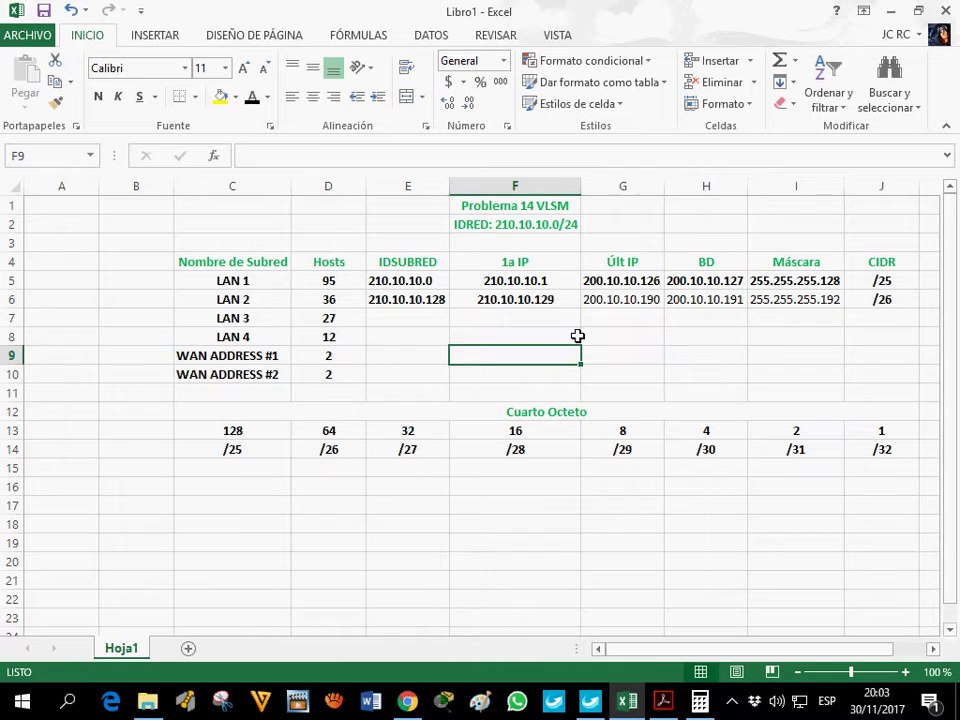
- Make the LAN 2 values in G6:J6 bold
click(594, 302)
drag(616, 308, 853, 300)
click(98, 96)
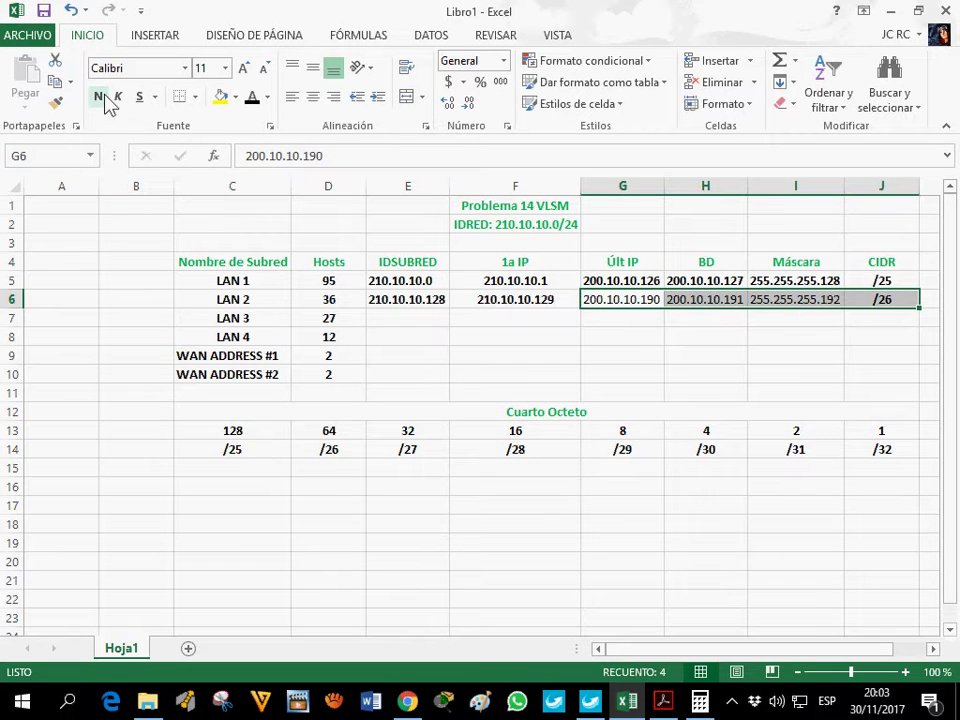
click(855, 352)
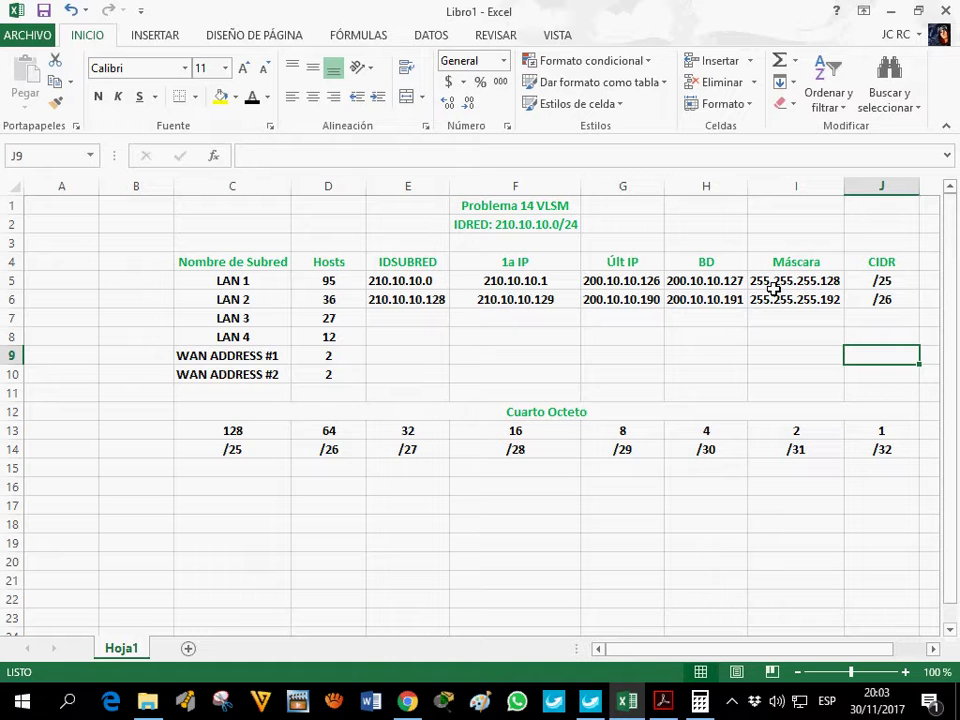
- Switch to Adobe Acrobat Reader, examine the LAN host counts in the Problem 14 network diagram, and return to the Excel workbook
click(411, 316)
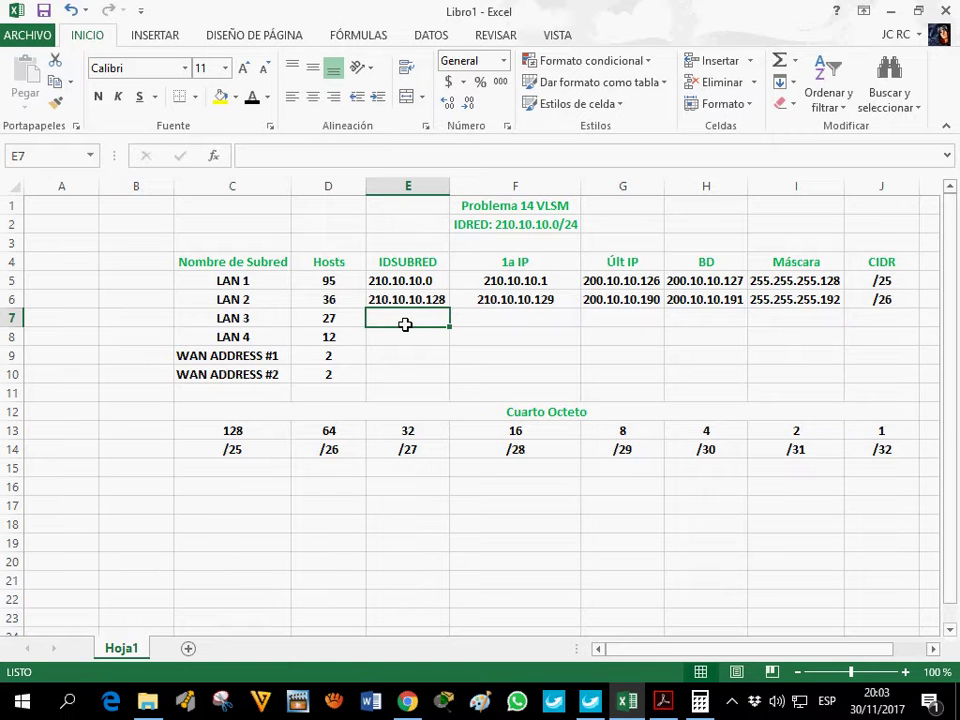
click(662, 700)
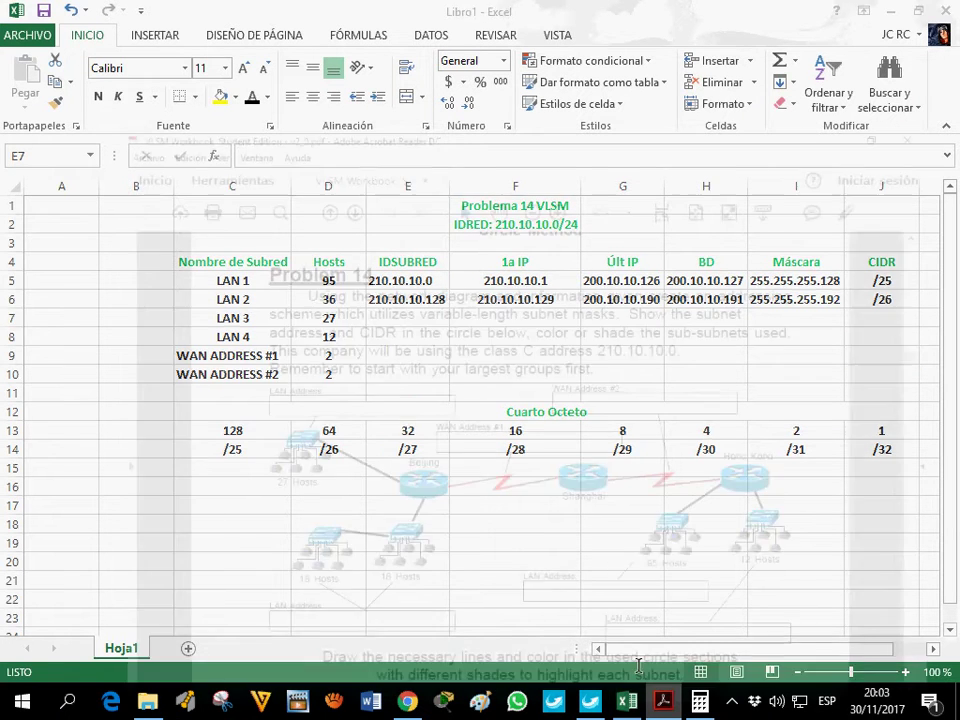
drag(208, 407, 373, 469)
click(372, 592)
drag(640, 505, 579, 546)
click(575, 548)
drag(223, 574, 313, 591)
click(292, 528)
click(627, 700)
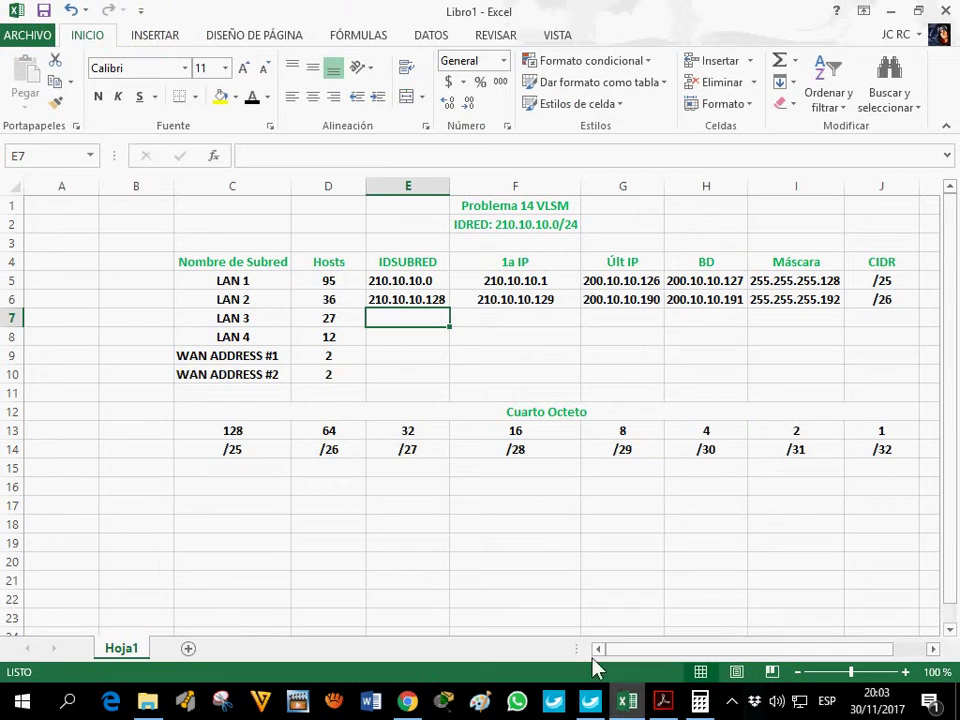
- Enter /27, centred and bold, as the LAN 3 CIDR in J7, using the 32-address column of the reference table
click(334, 437)
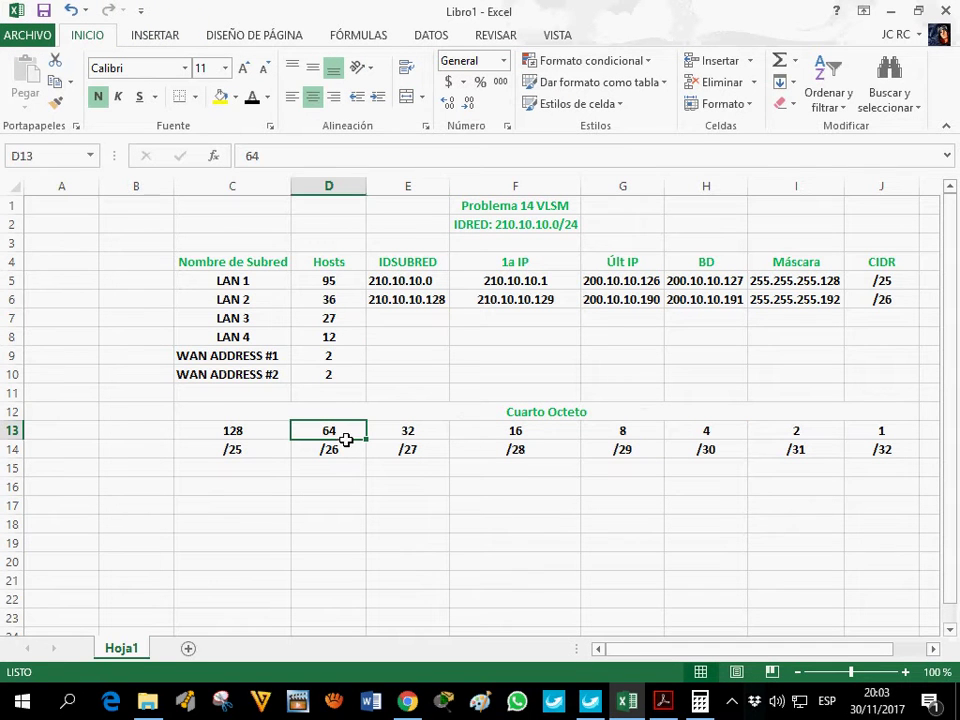
click(404, 441)
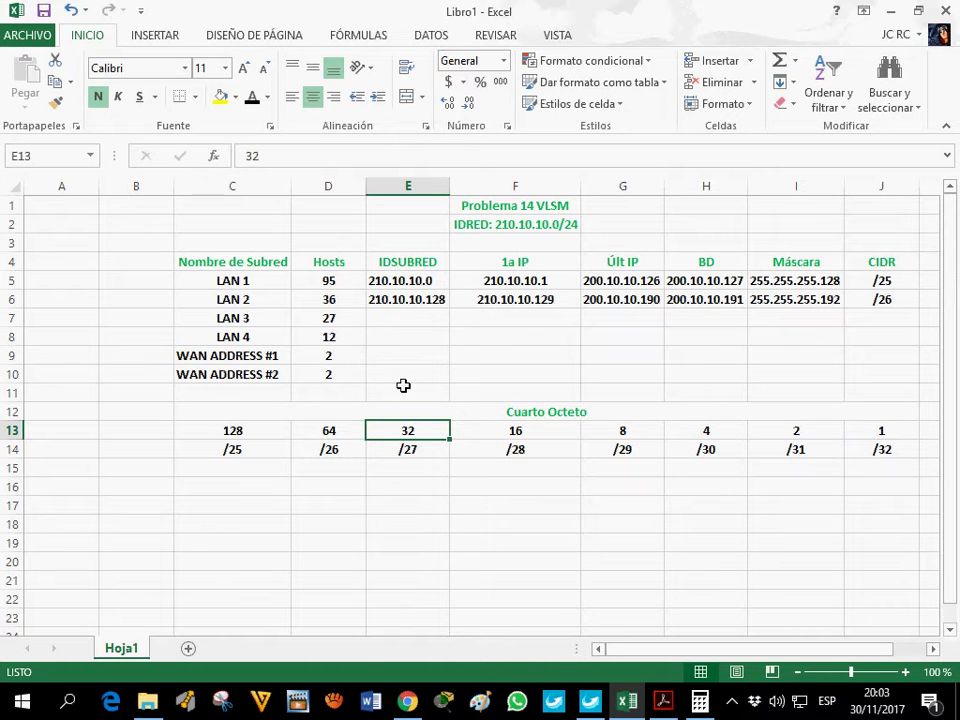
click(853, 320)
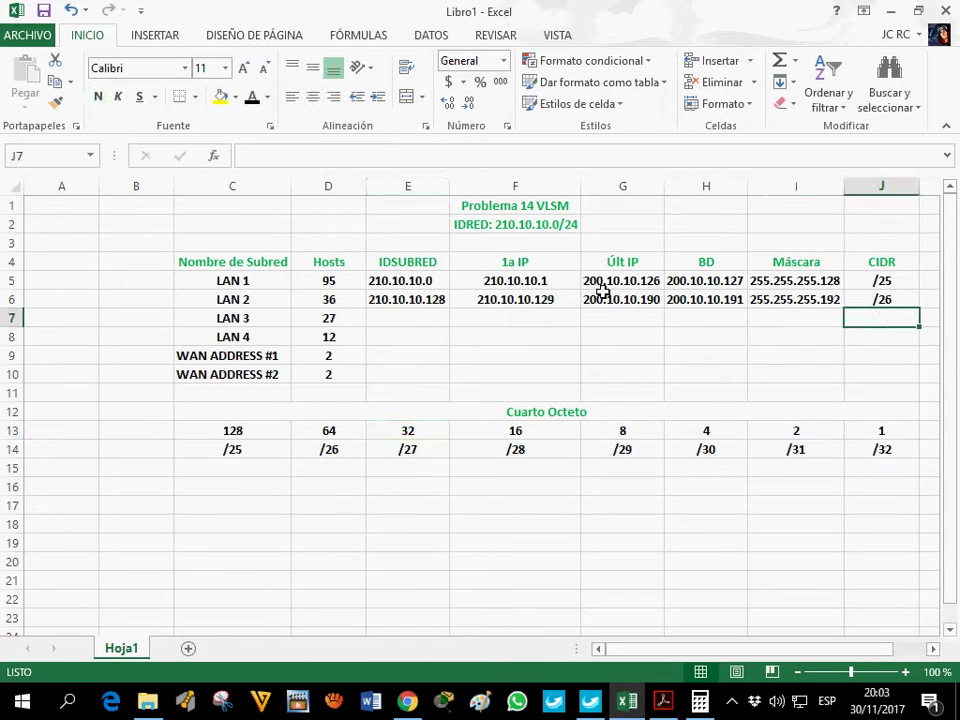
click(332, 157)
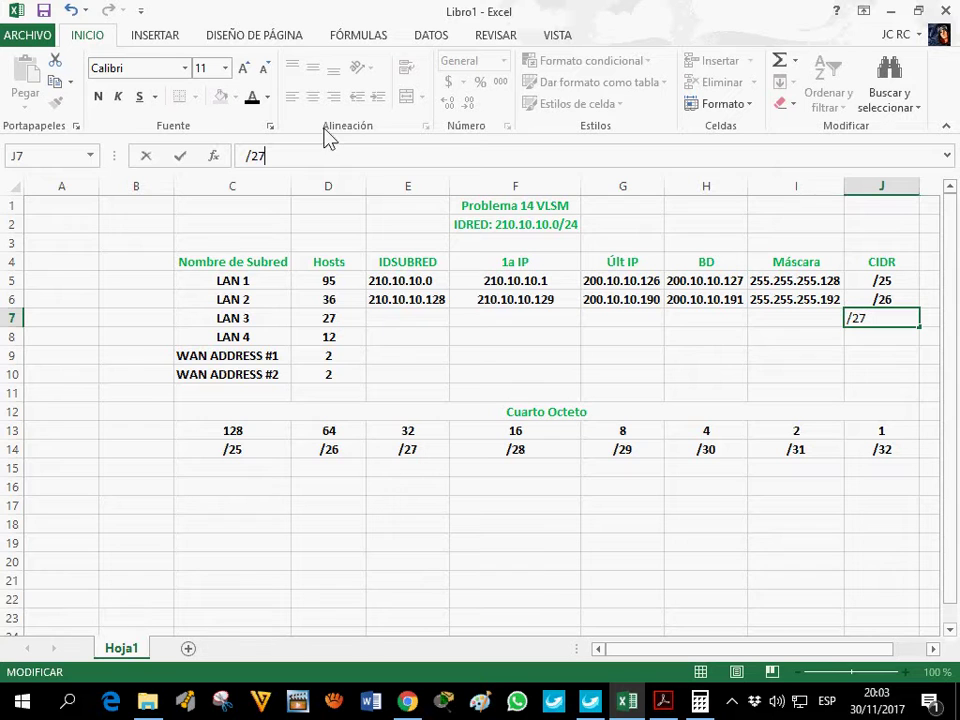
key(Return)
key(Up)
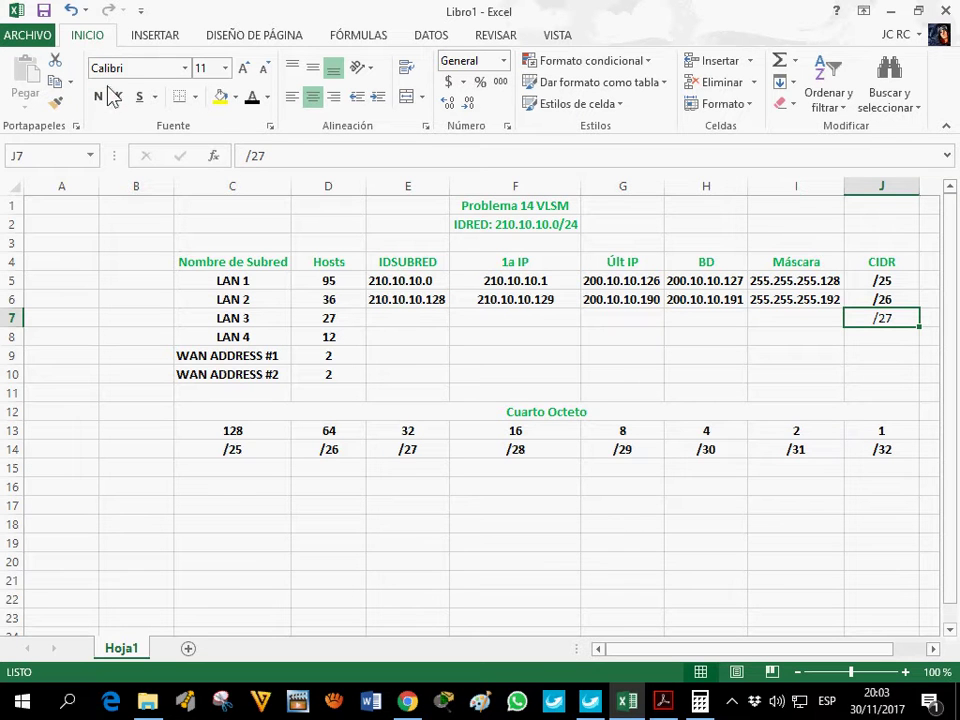
- Enter 210.10.10.192 as the LAN 3 subnet ID in E7 and set its font colour to black
click(428, 322)
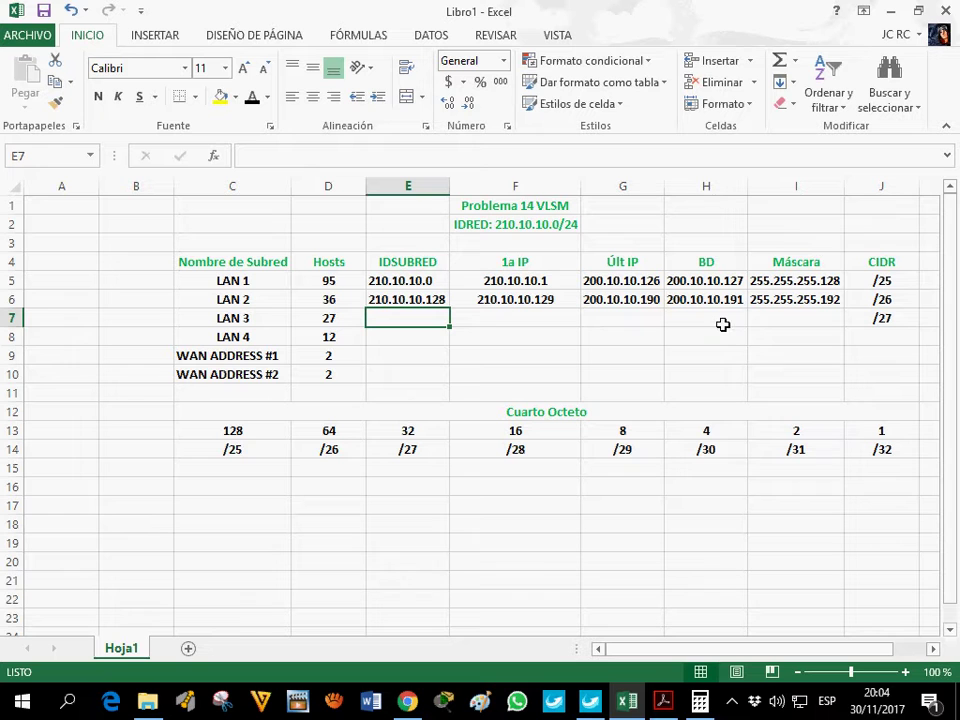
text(20)
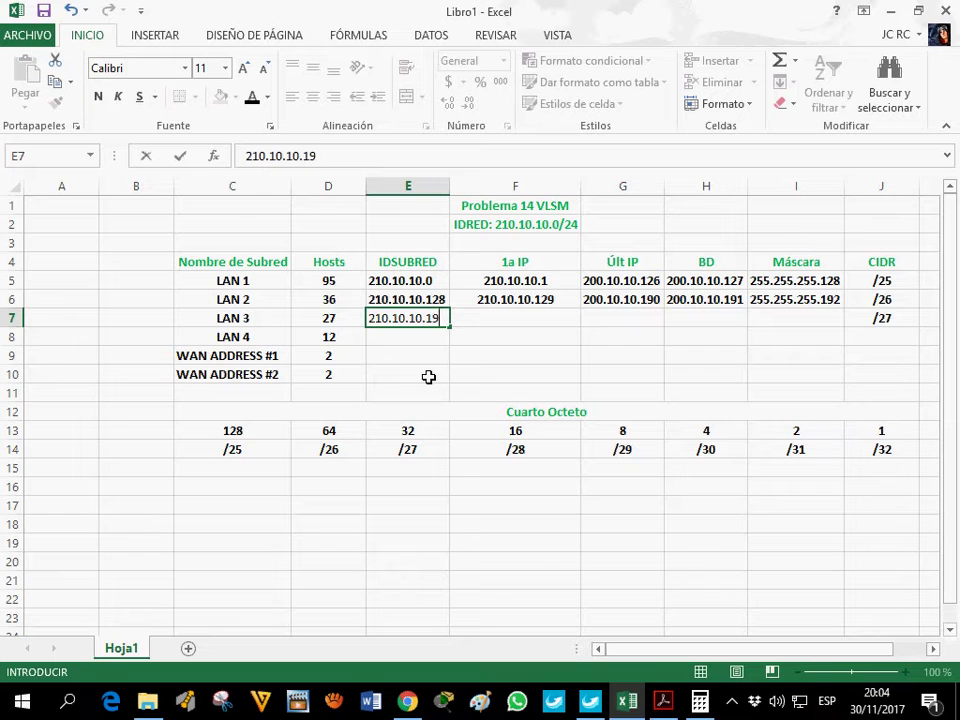
click(510, 323)
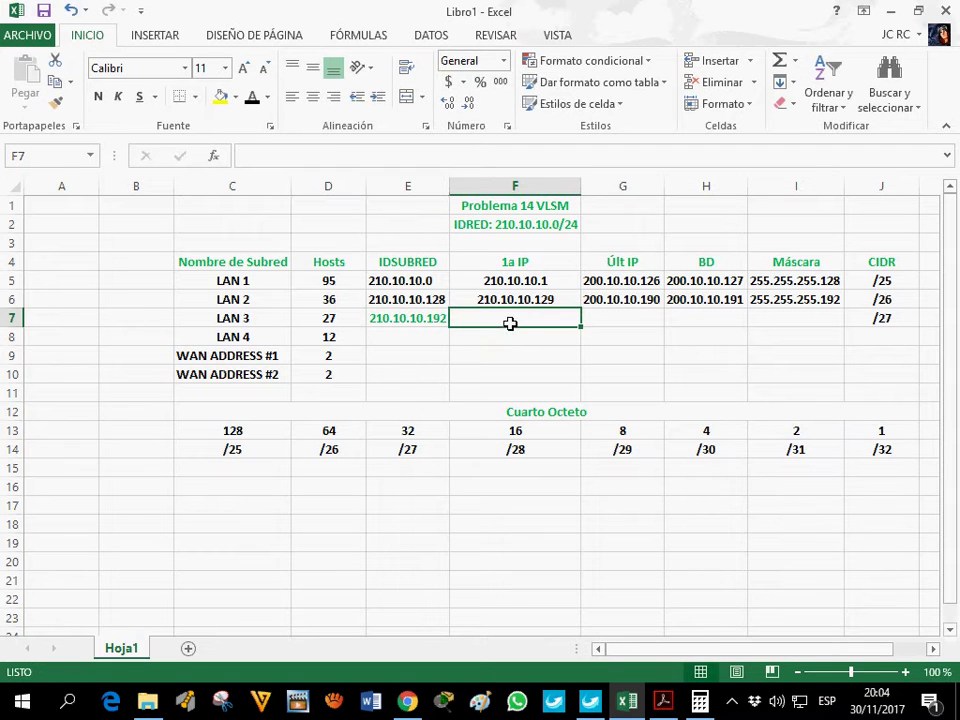
click(418, 322)
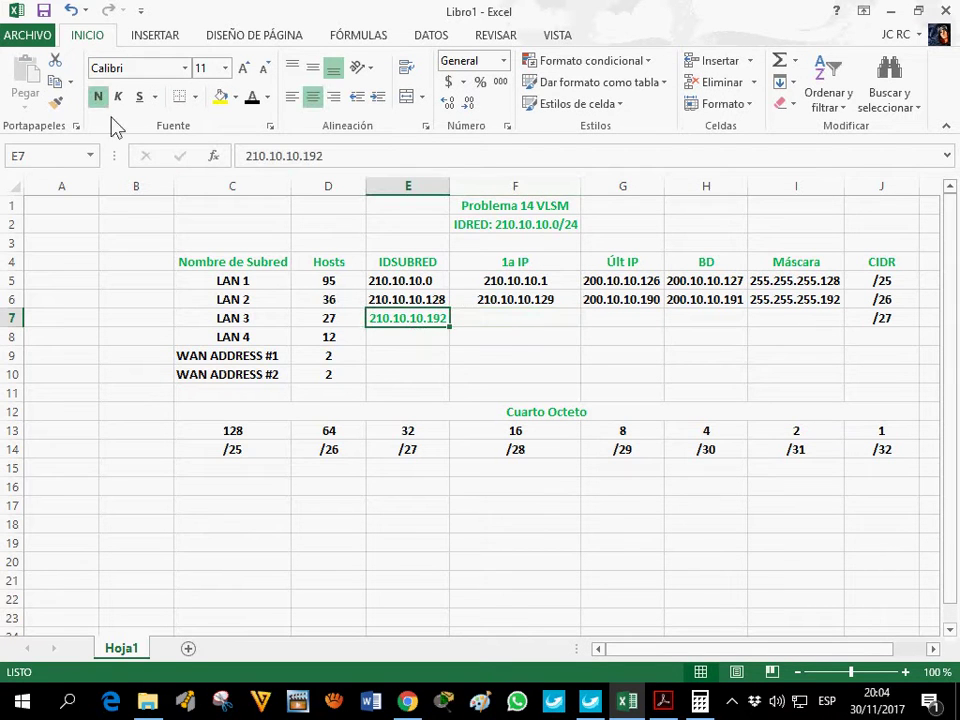
click(251, 100)
- Enter 210.10.10.193, centred and bold, as the LAN 3 first IP in F7
click(464, 322)
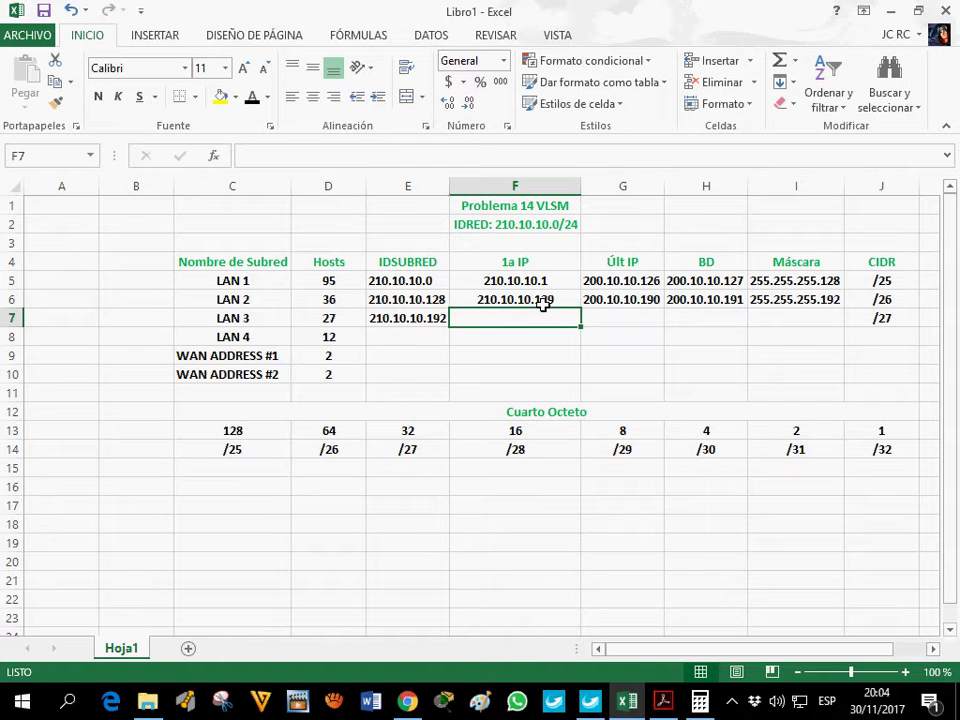
text(210.10.10.193)
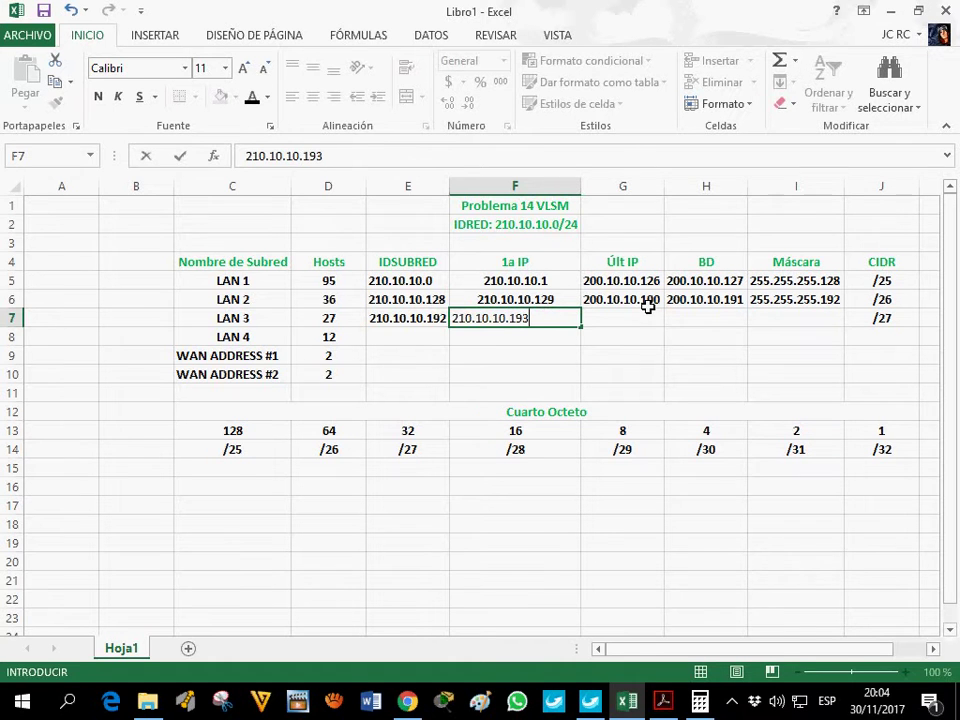
click(632, 317)
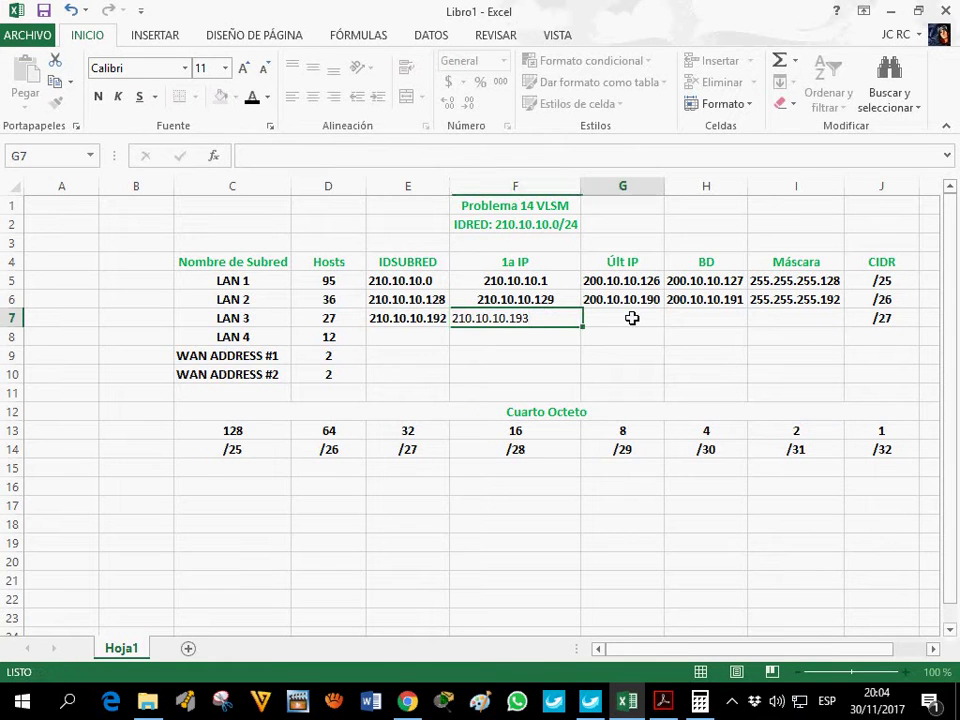
click(525, 336)
key(Up)
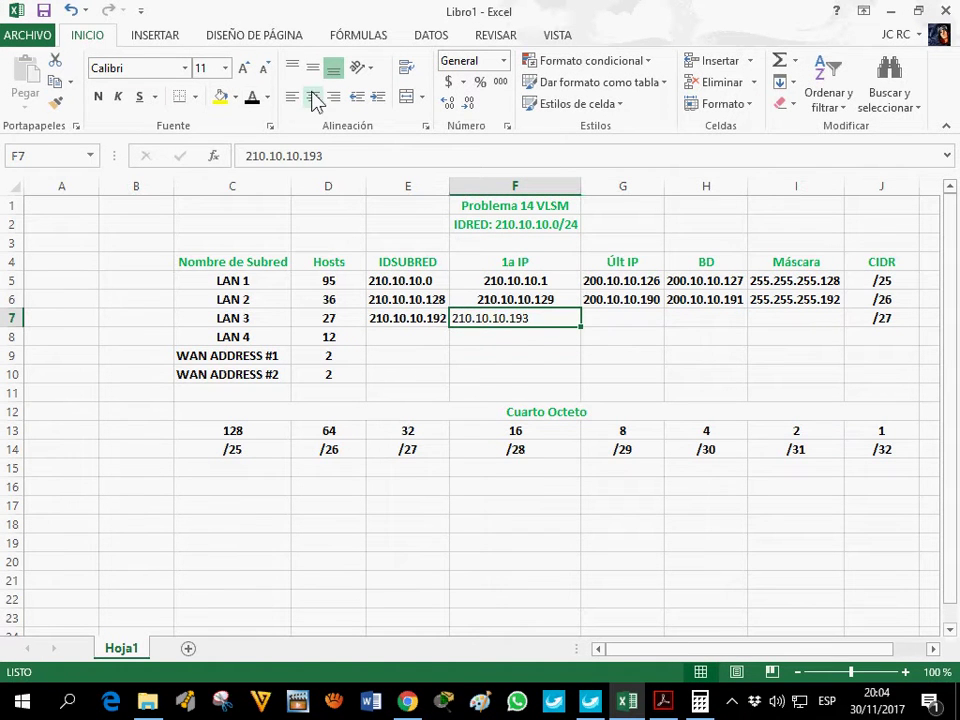
click(313, 96)
click(98, 97)
- Add 32 to the LAN 2 broadcast octet in Calculator, then enter 200.10.10.223 as the LAN 3 broadcast in H7 in Excel
click(705, 319)
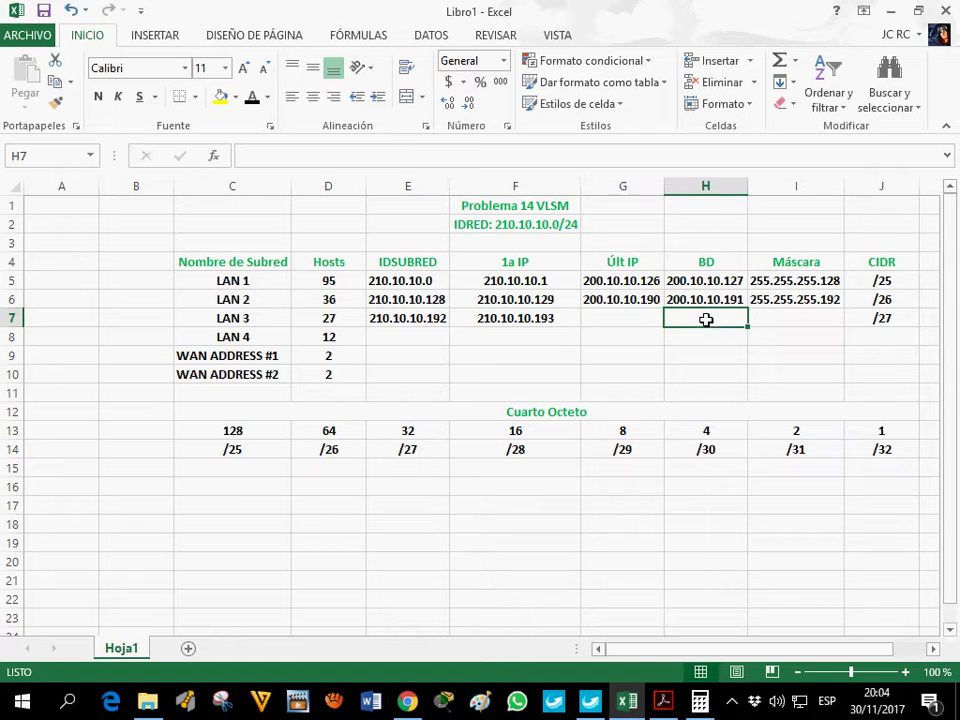
click(433, 453)
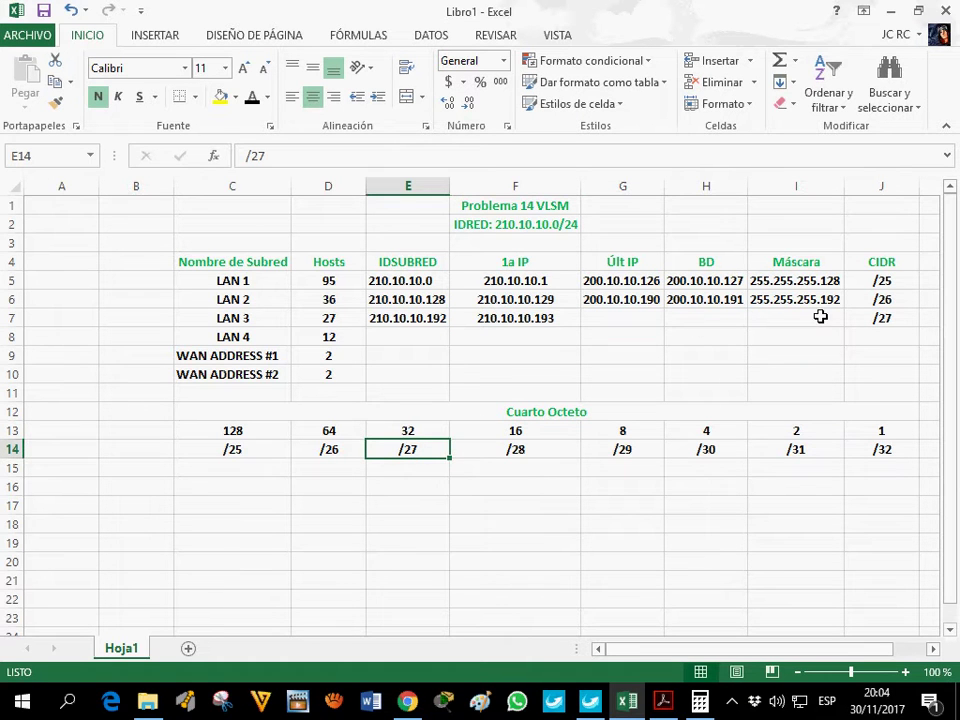
click(700, 700)
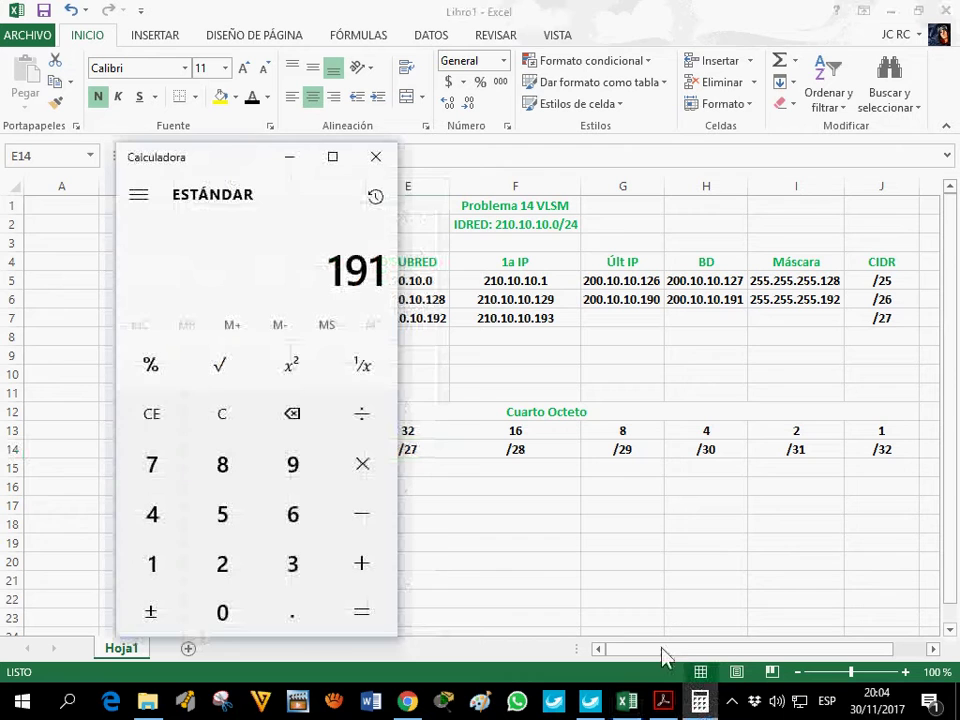
text(32)
key(Return)
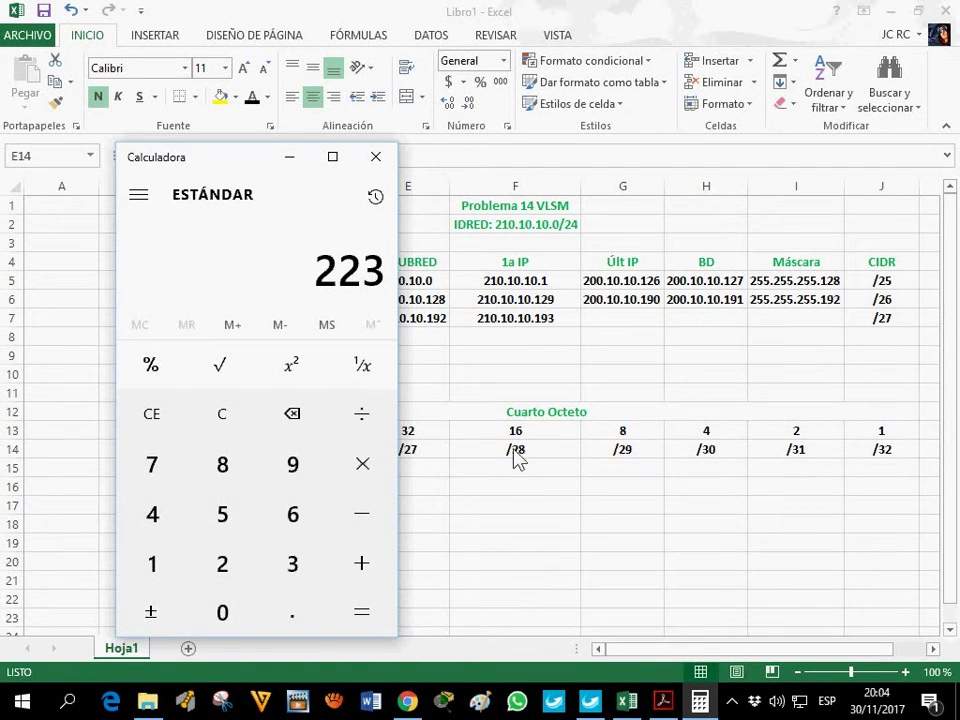
click(289, 160)
click(784, 324)
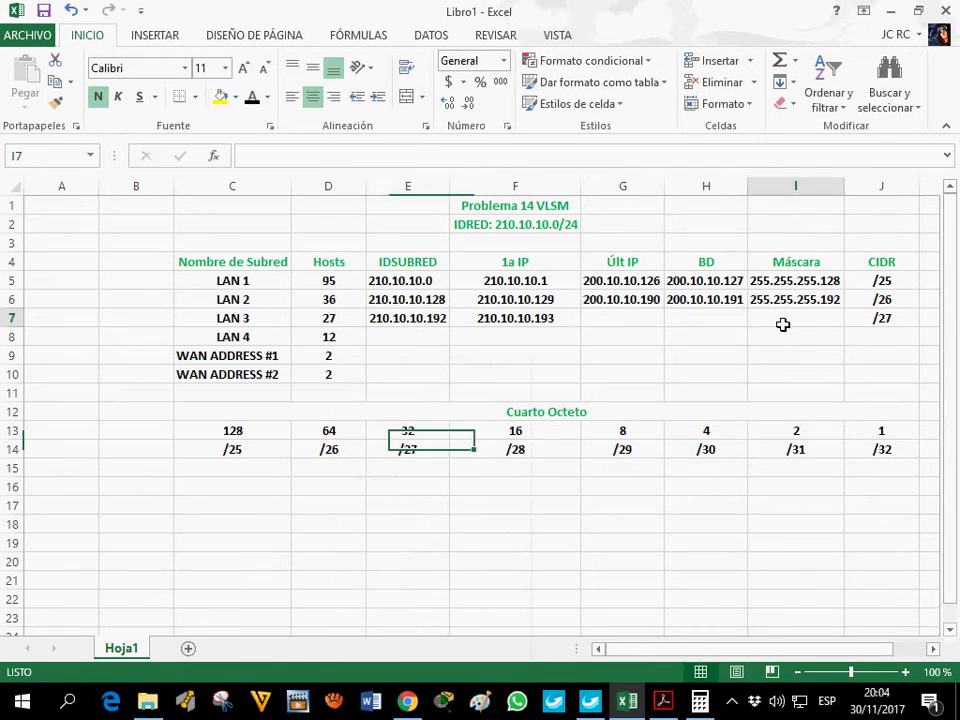
click(700, 328)
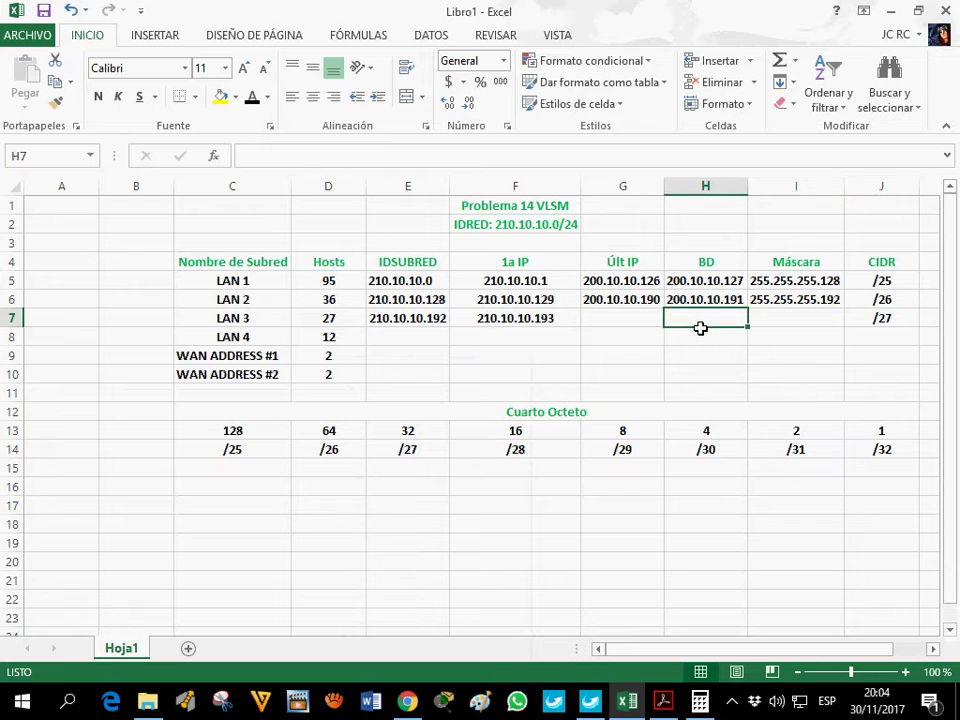
text(200.10.10.223)
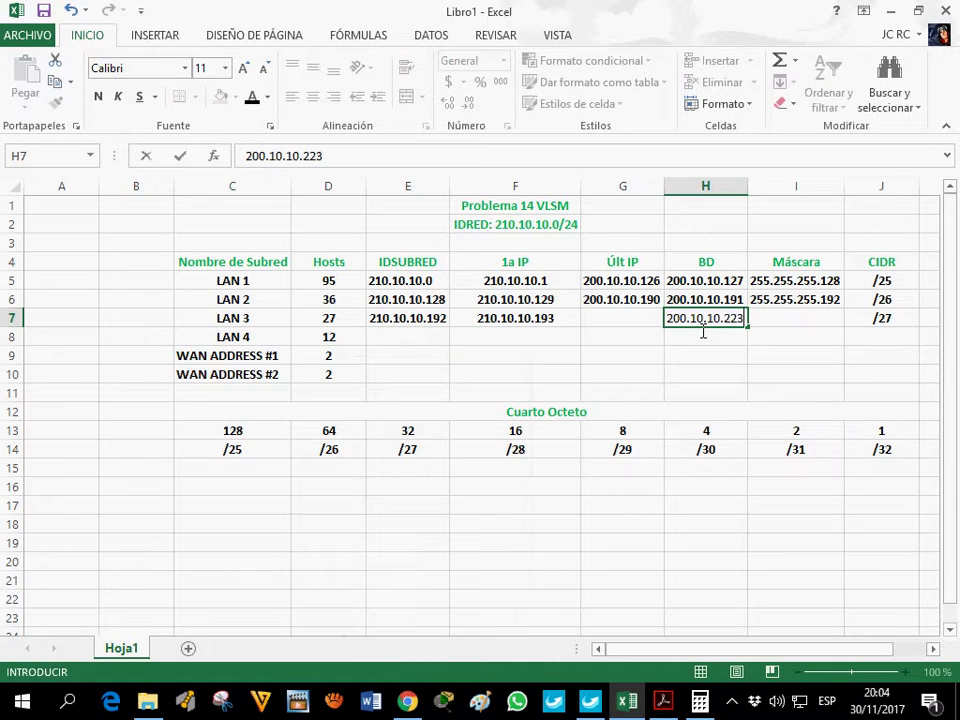
- Enter 200.10.10.222 as the LAN 3 last IP in G7 and make the text in G7:H7 black
click(637, 319)
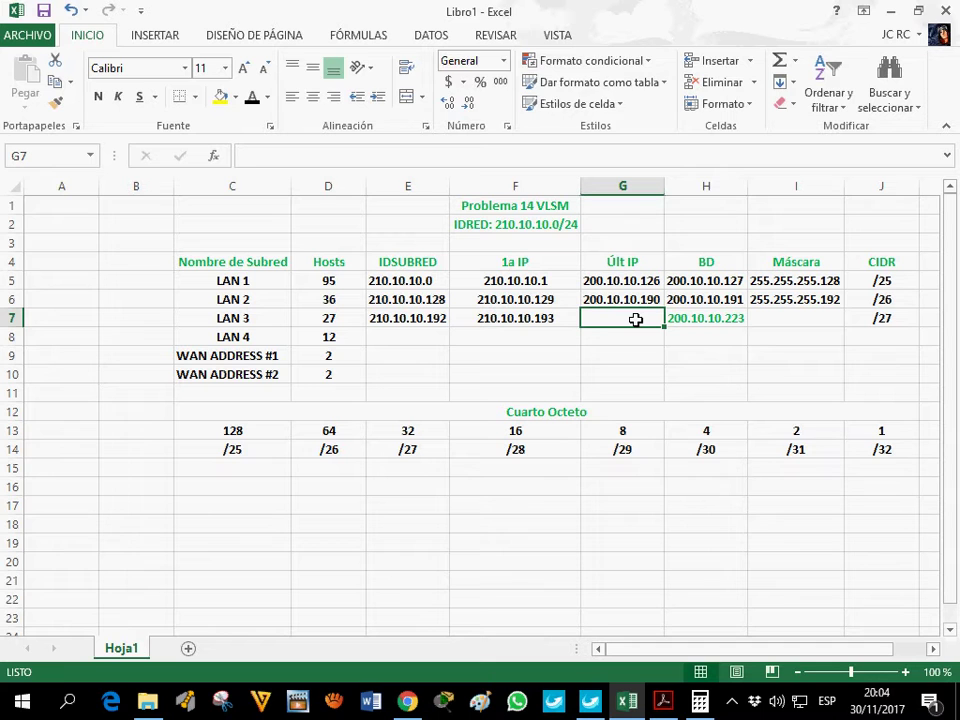
text(200.10.)
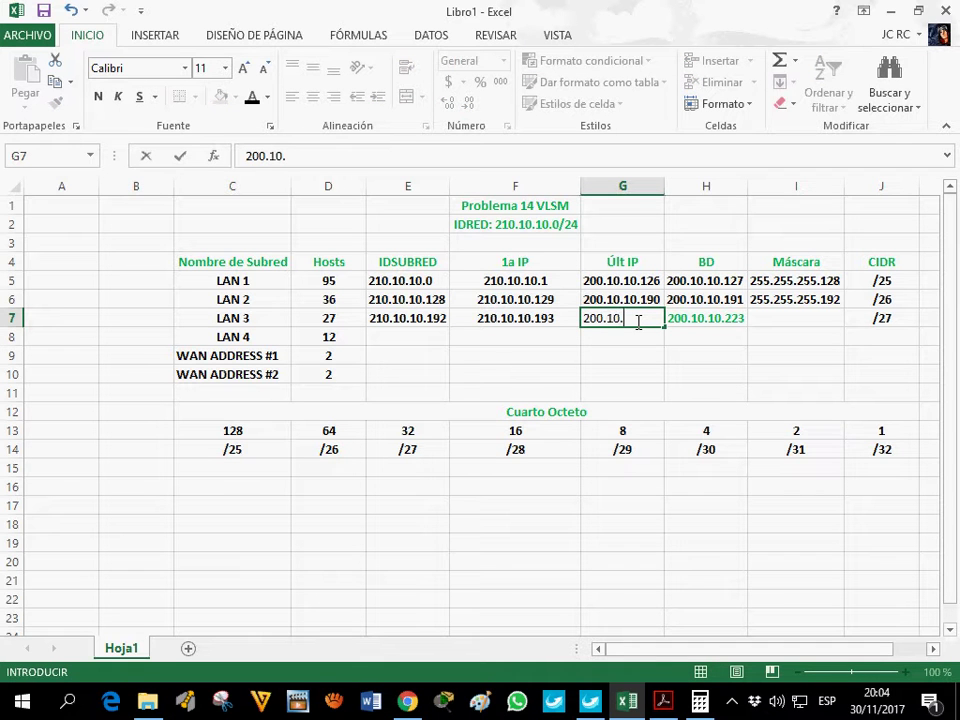
text(10.22)
click(658, 356)
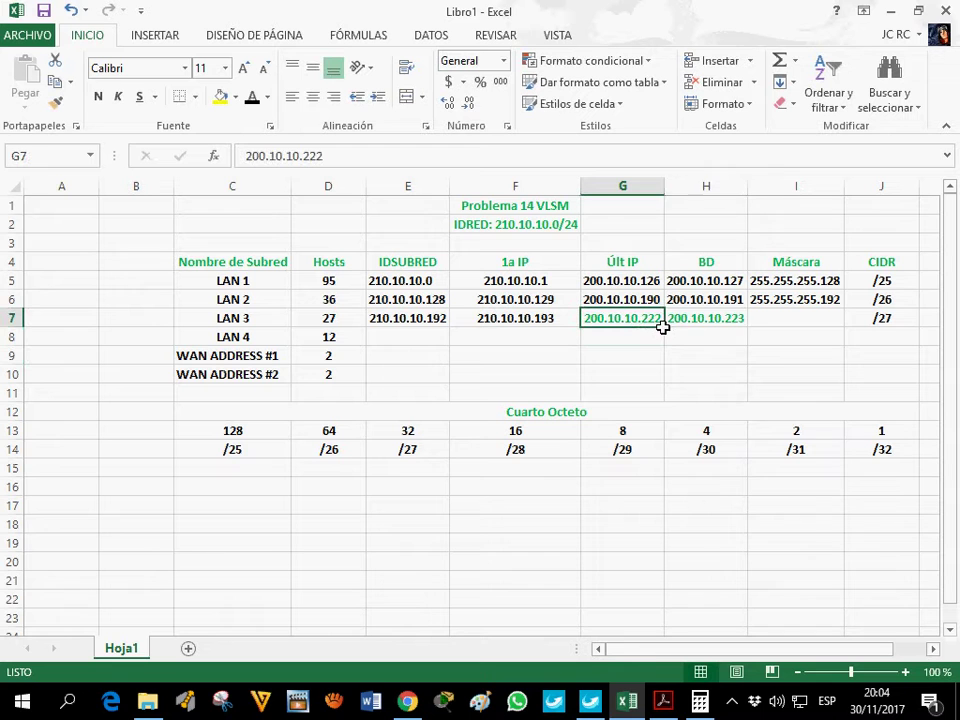
drag(662, 326, 703, 326)
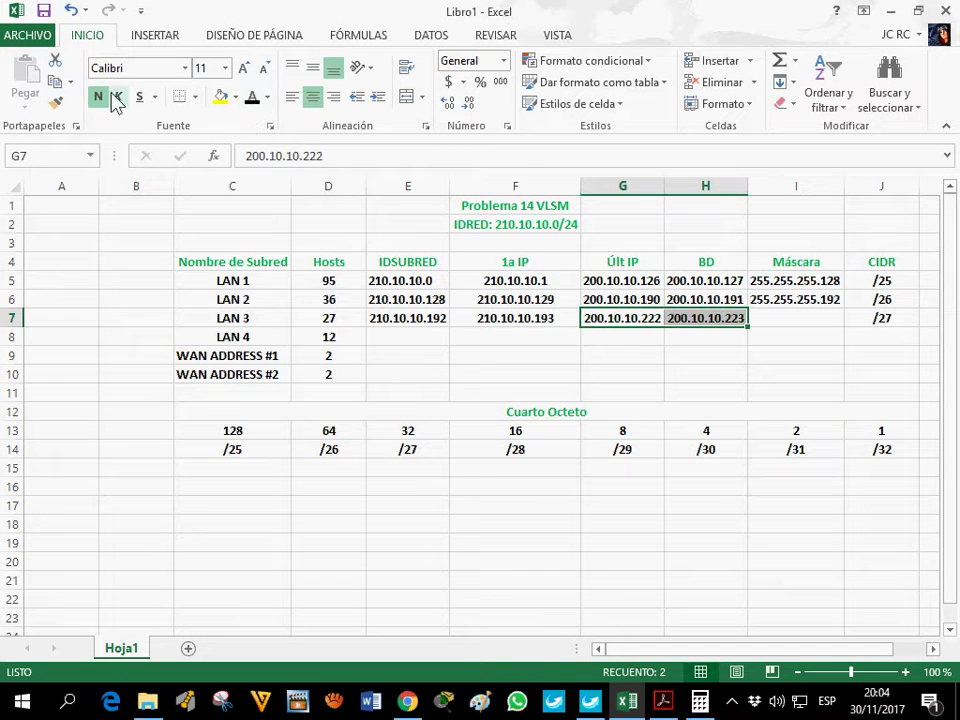
- Enter 255.255.255.224 in black as the LAN 3 mask in I7, using the 128, 64 and 32 columns of the reference table
click(806, 306)
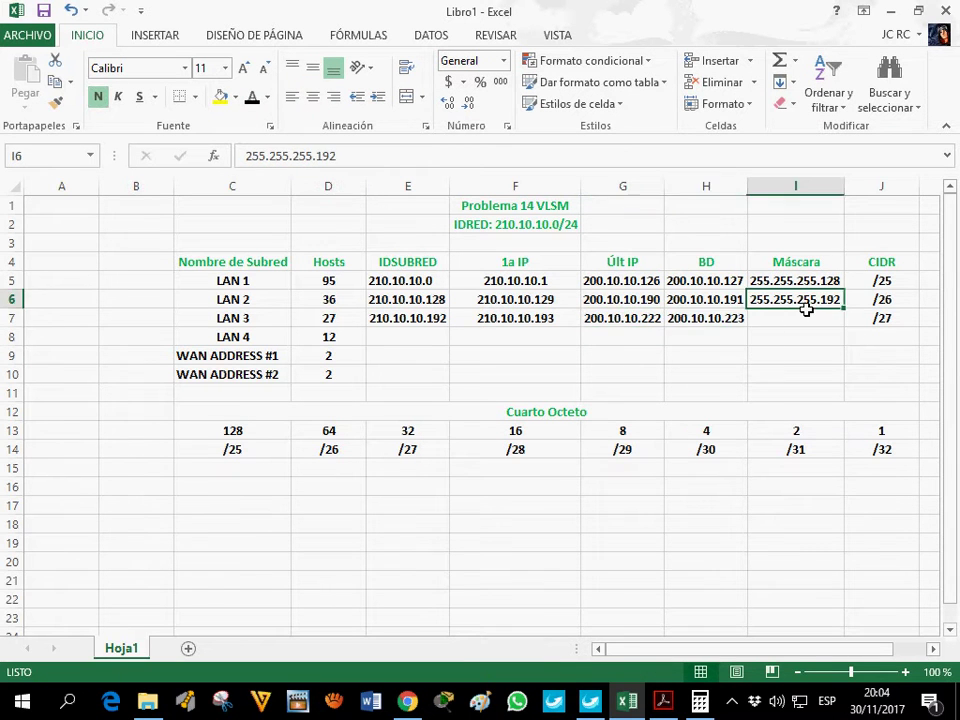
click(240, 438)
click(330, 435)
click(414, 437)
double_click(782, 319)
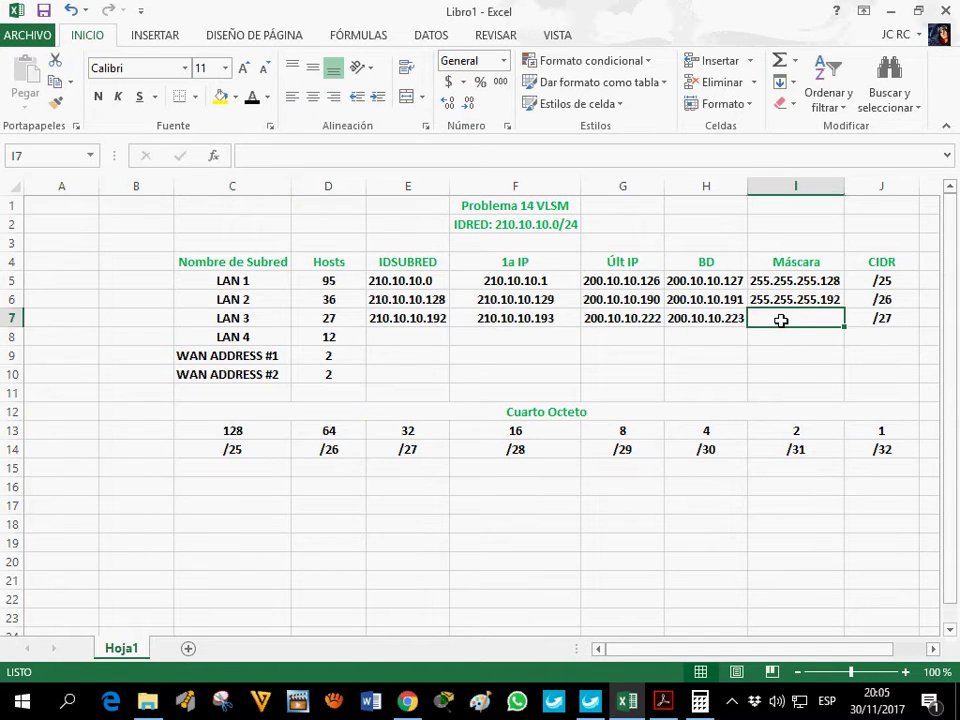
text(255.255.255.224)
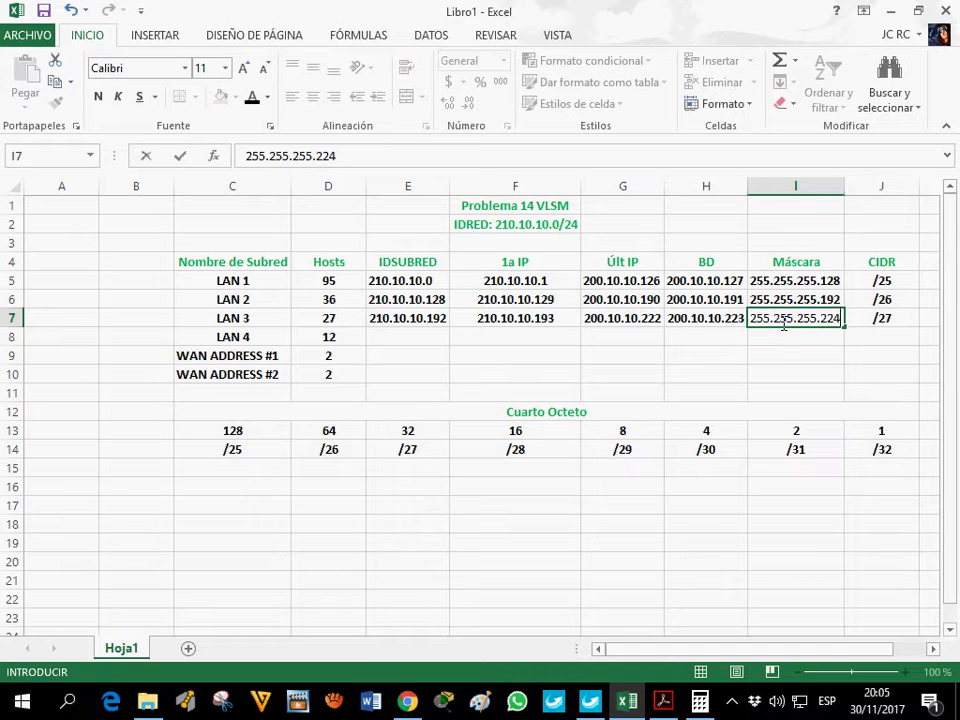
key(Return)
key(Up)
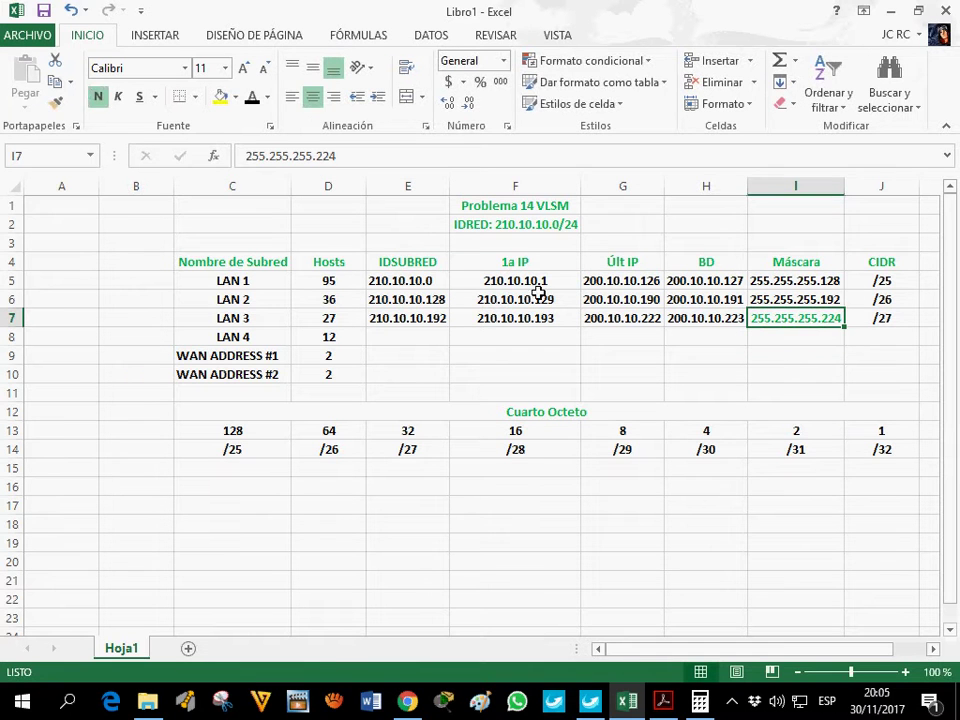
click(253, 97)
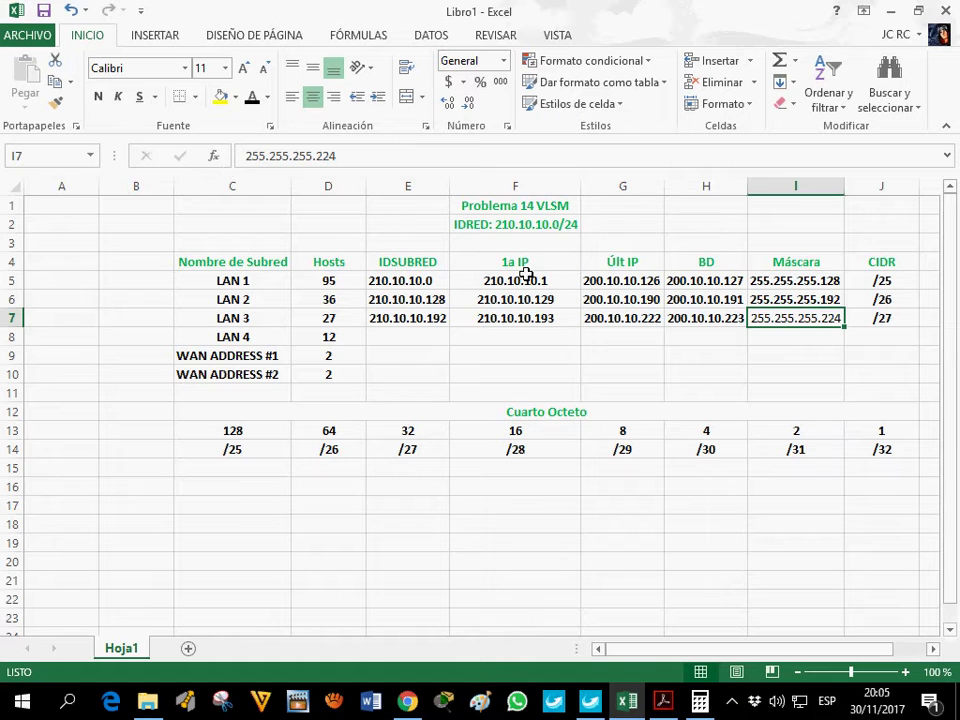
- Enter 200.10.10.224 as the LAN 4 subnet ID in E8
click(440, 338)
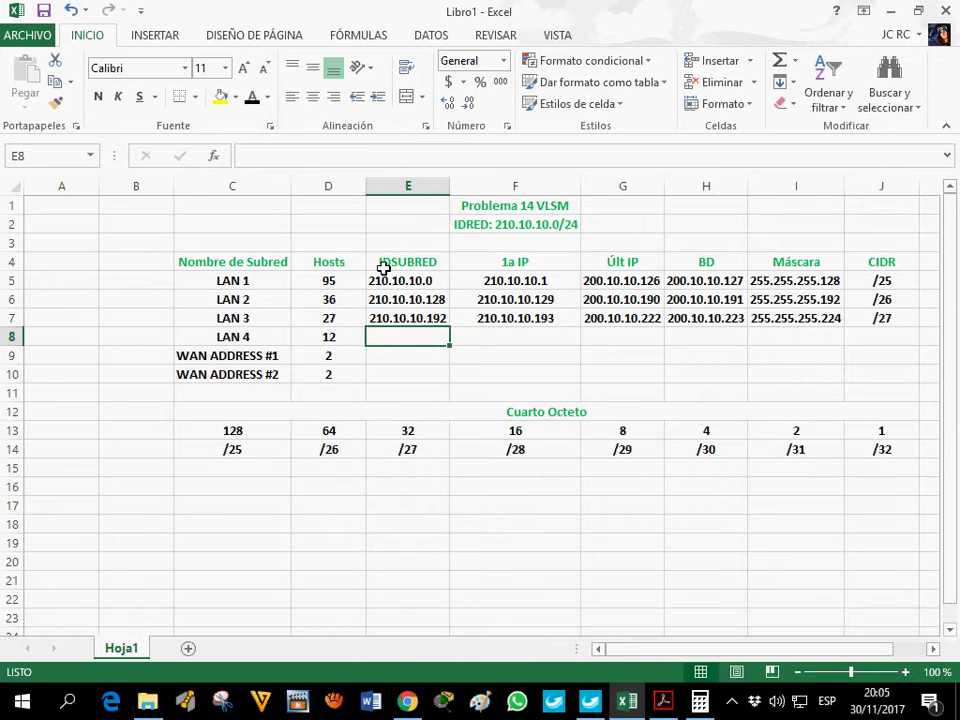
click(268, 97)
click(253, 124)
text(200.)
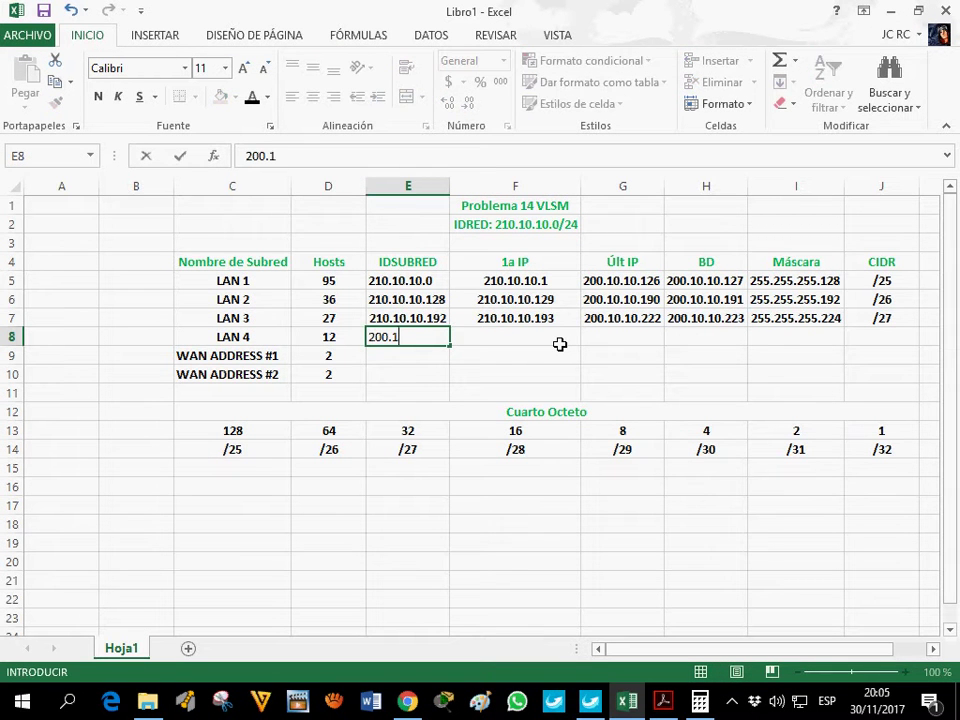
text(10.10.224)
click(560, 344)
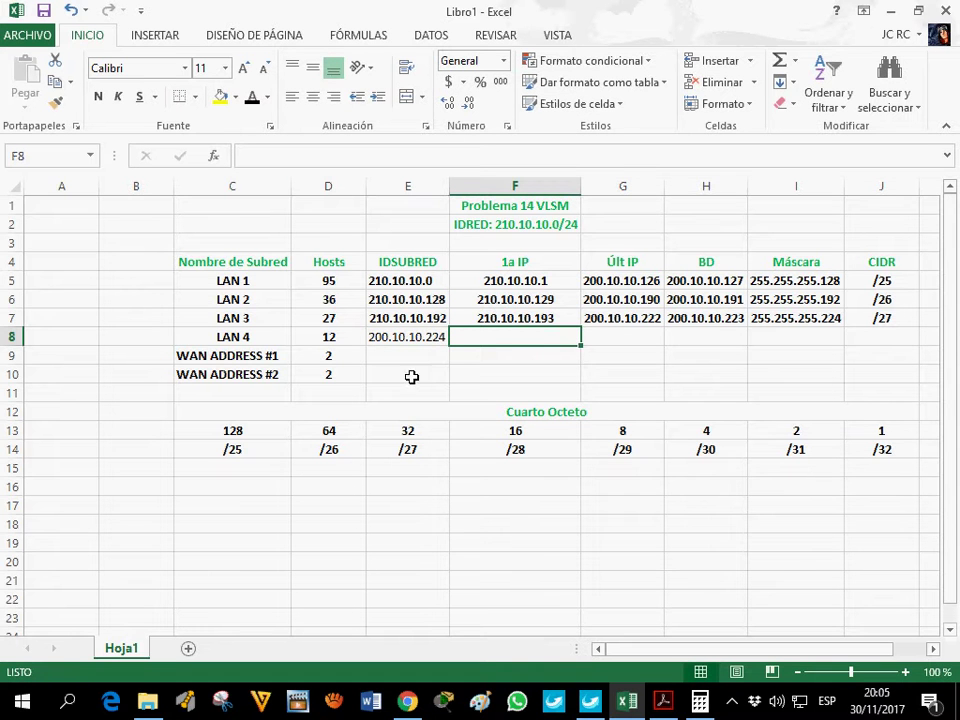
- Enter 210.10.10.225 as the LAN 4 first IP in F8, centred and bold, and make the subnet ID in E8 bold
text(21)
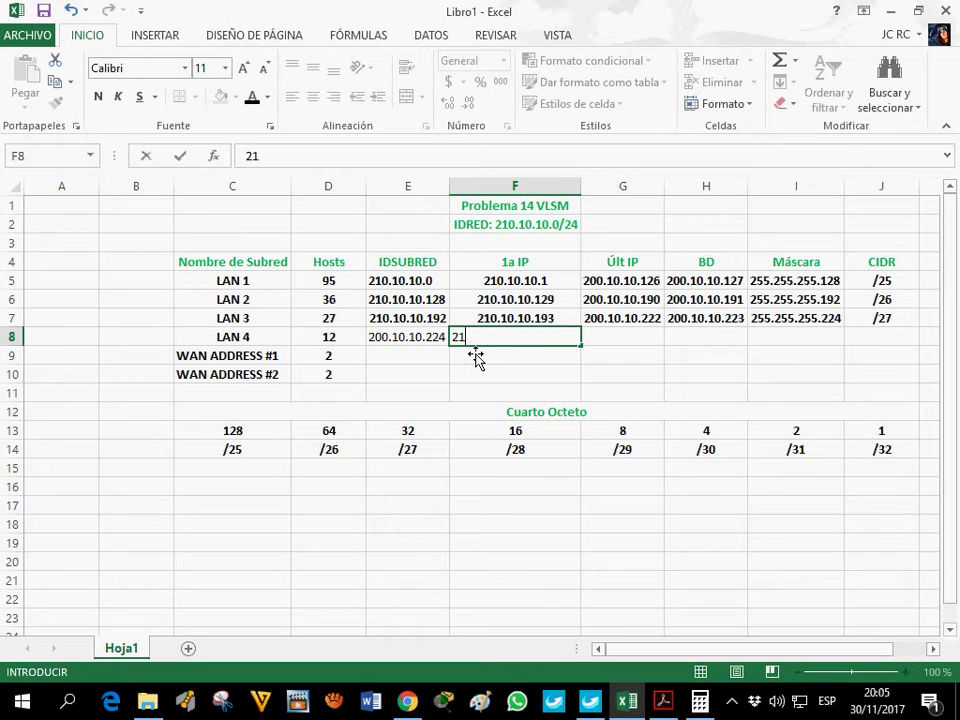
text(0.10.10.225)
click(621, 350)
click(424, 342)
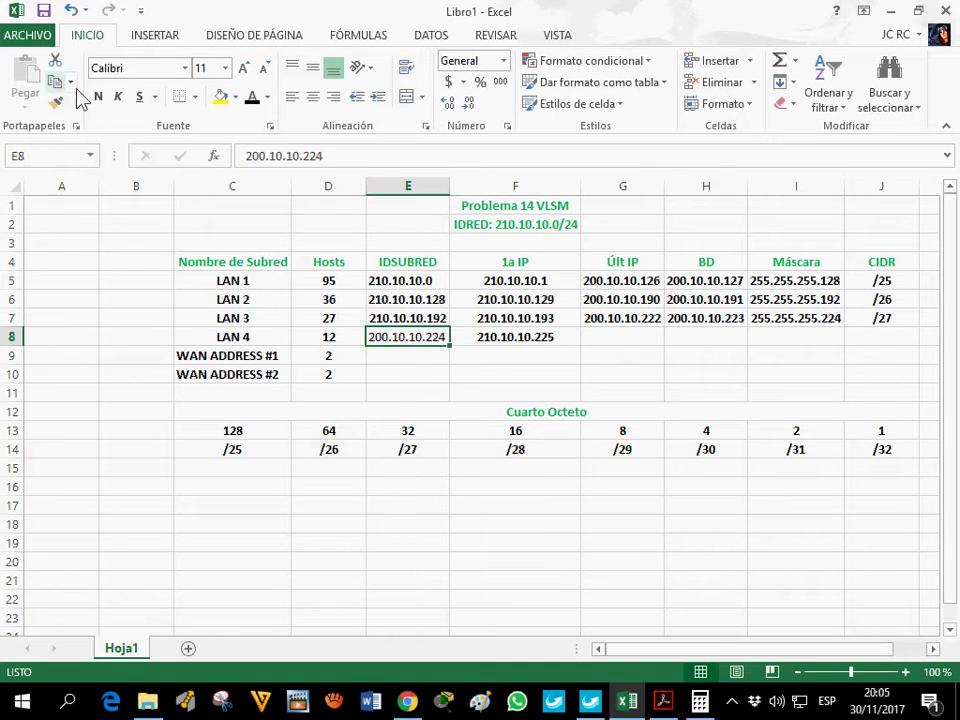
- Enter /28 as the LAN 4 CIDR in J8, based on the 16 column of the reference table, and make it centred and bold
click(636, 341)
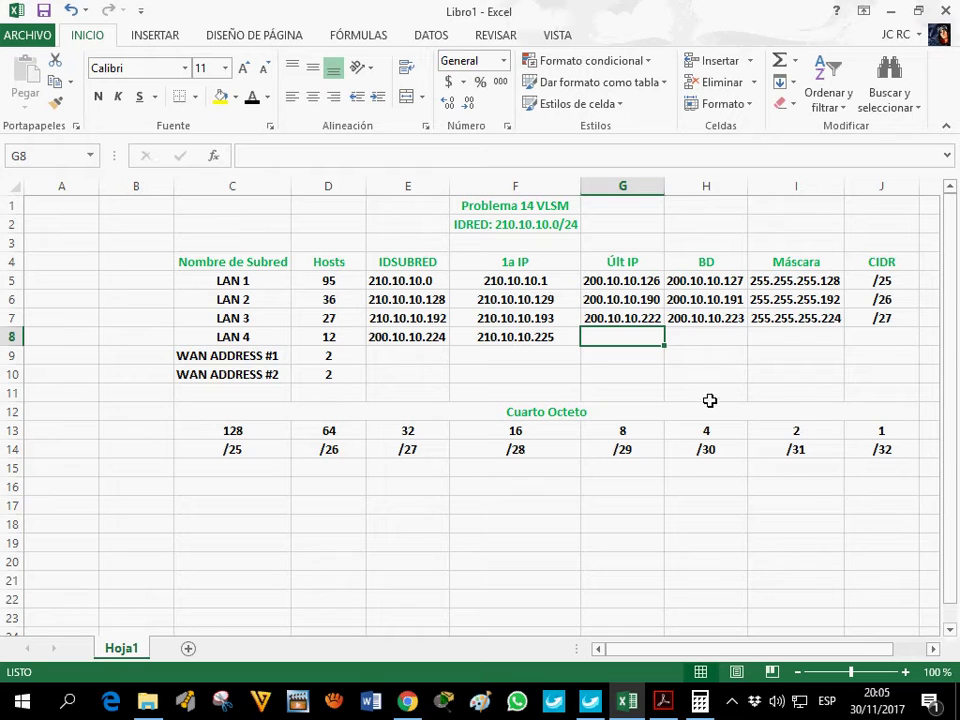
click(725, 344)
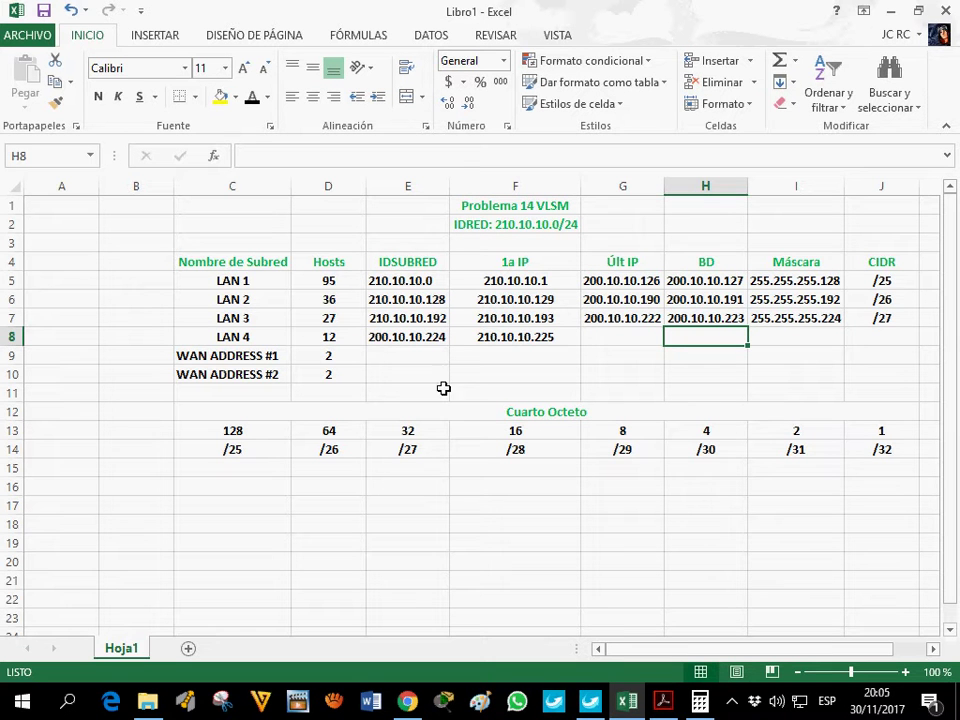
click(517, 433)
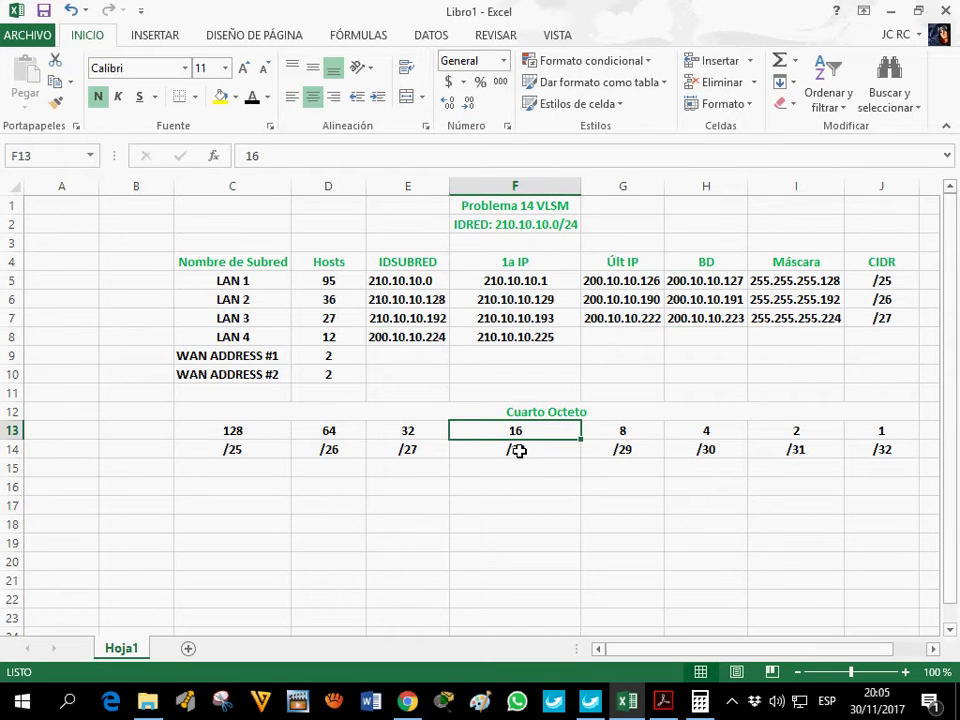
click(914, 342)
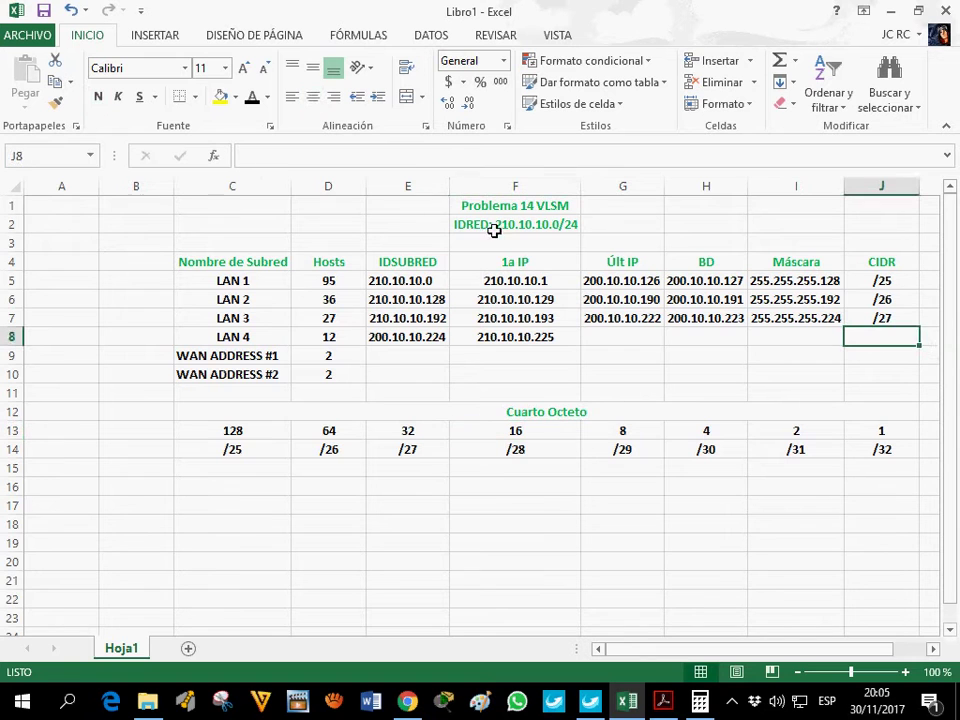
click(404, 163)
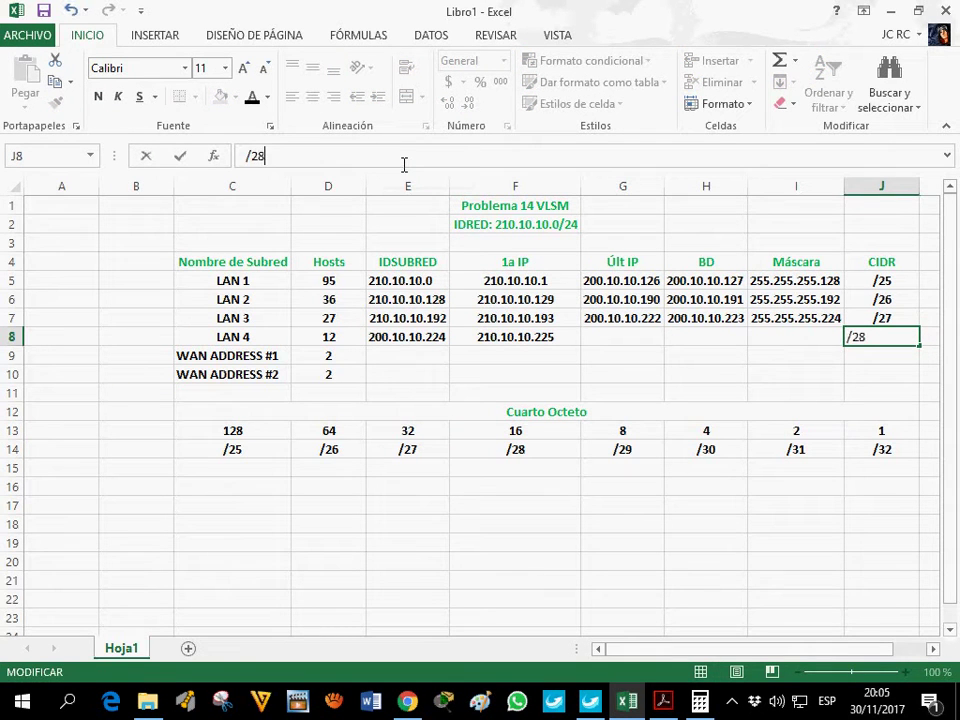
click(650, 496)
click(846, 340)
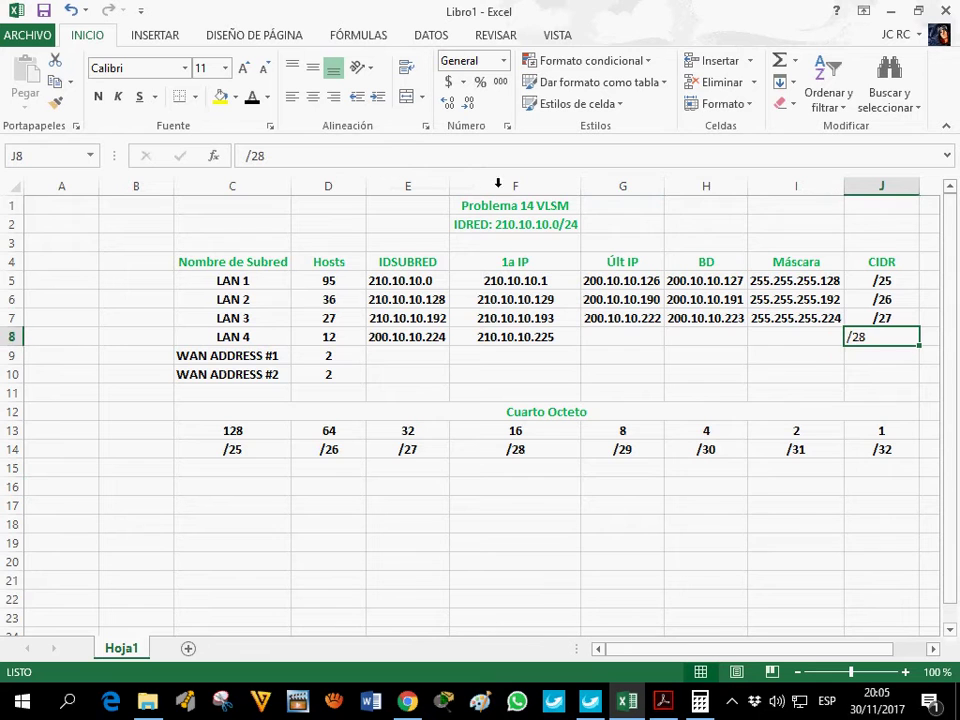
click(315, 92)
click(98, 97)
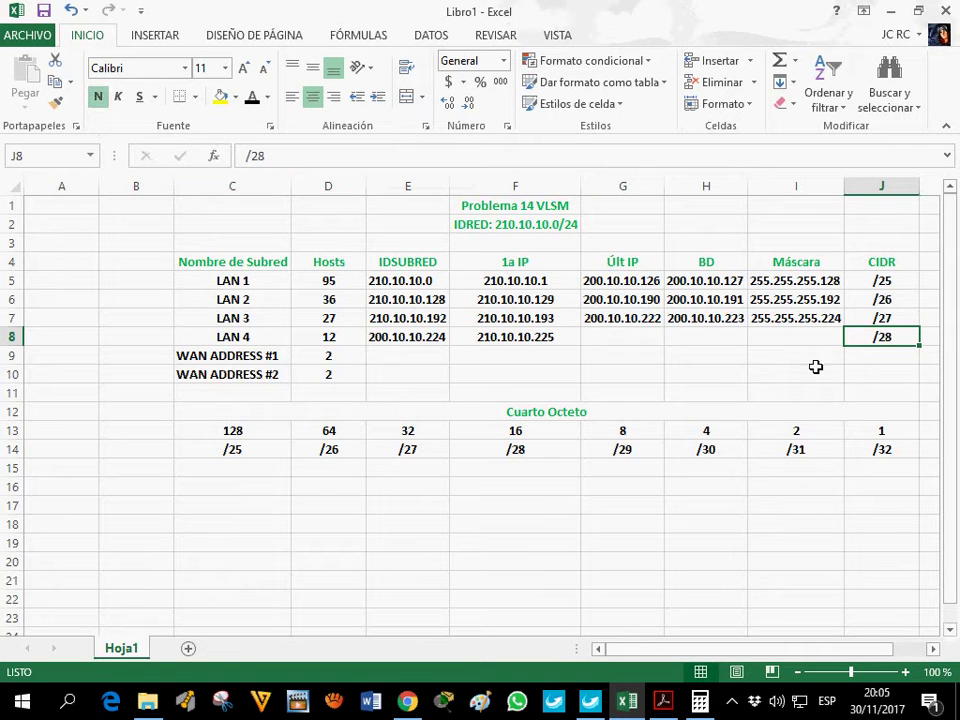
- Switch to Calculator, add the block size of 16 to the previous broadcast octet 223, and return to Excel
click(551, 432)
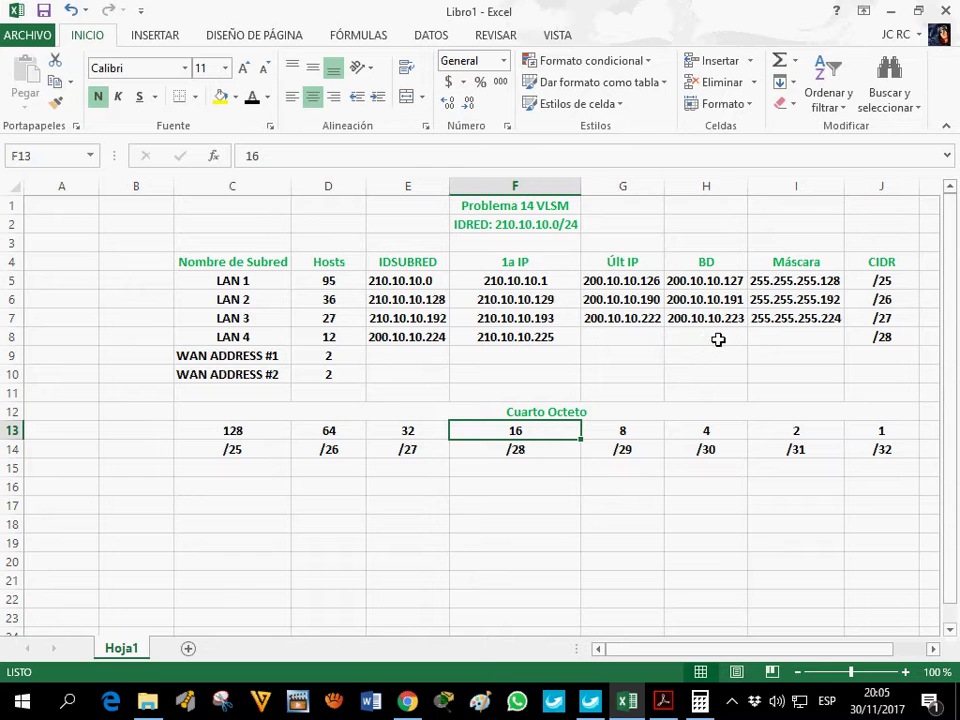
key(alt+Tab)
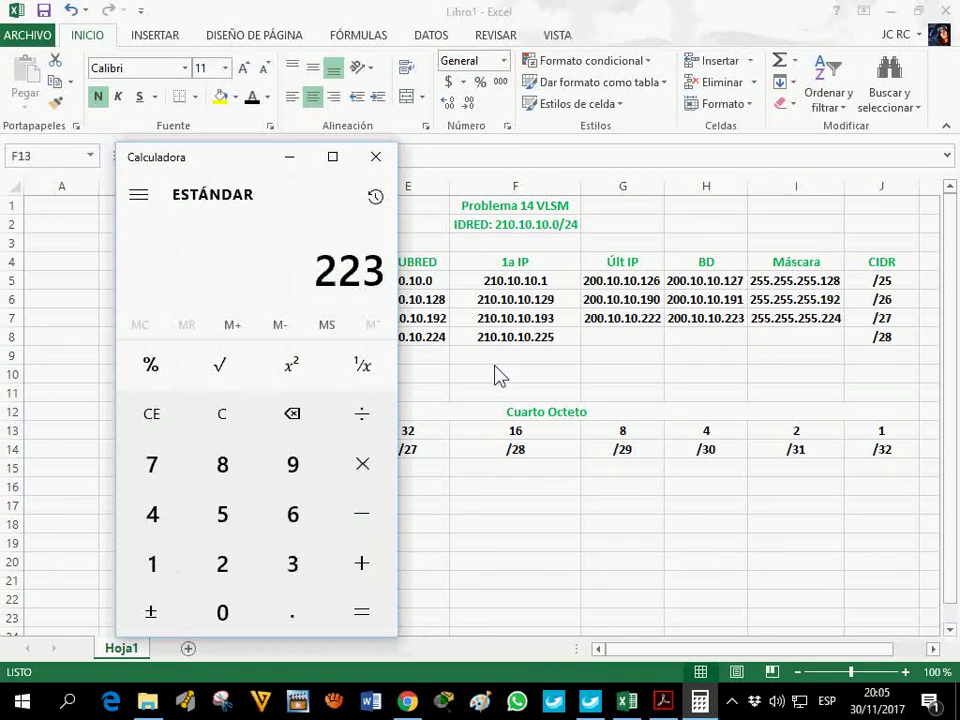
text(16)
key(Return)
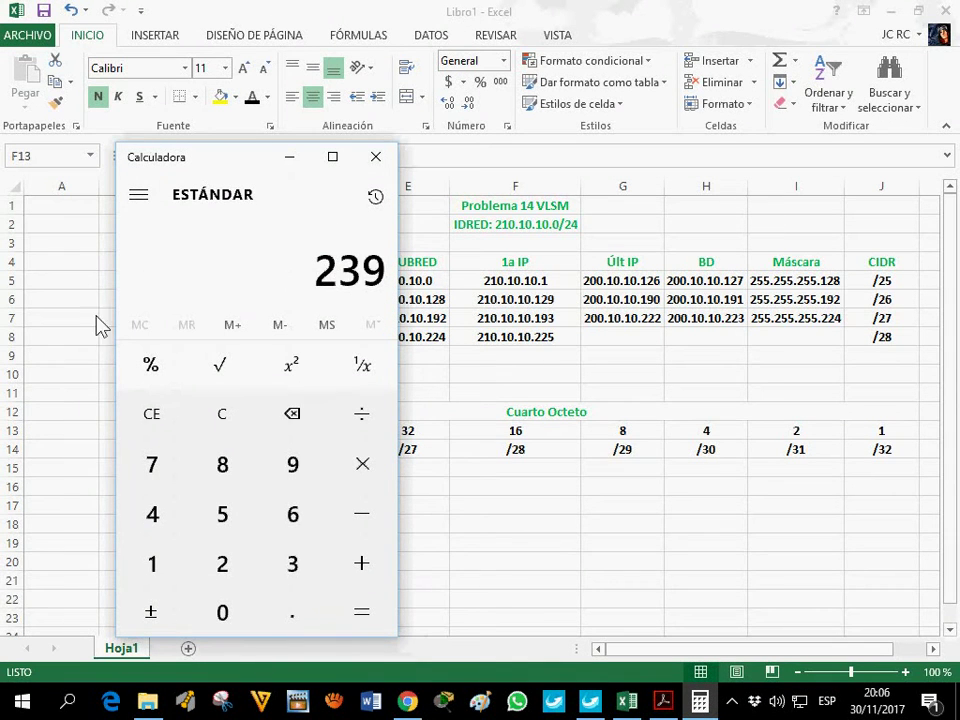
click(298, 160)
- Enter 200.10.10.239 as the LAN 4 broadcast address in H8 and 200.10.10.238 as its last IP in G8
click(708, 341)
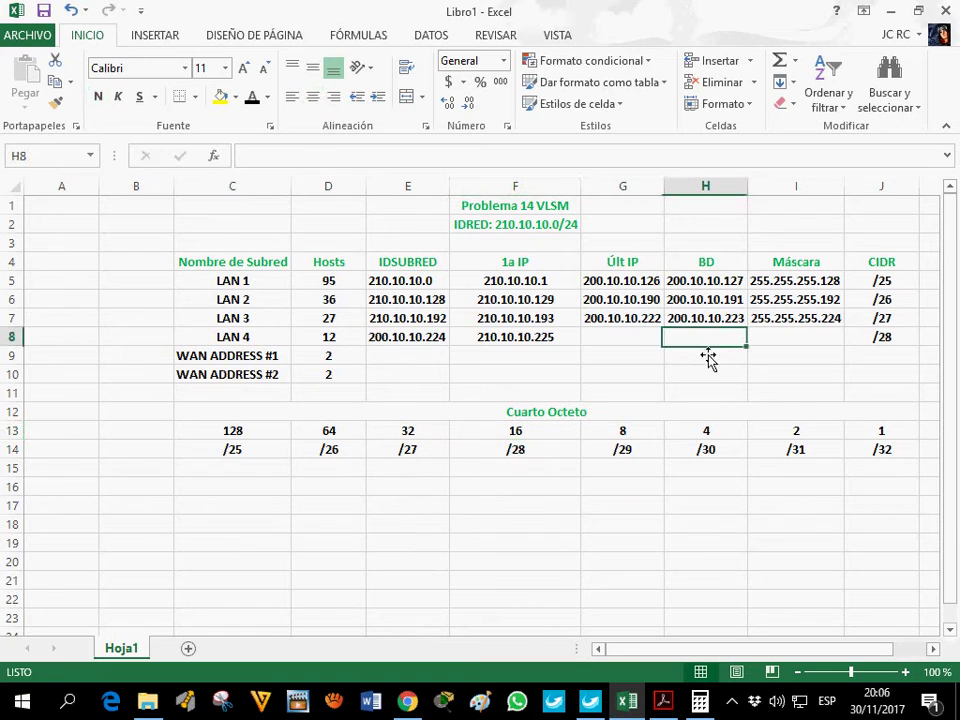
text(200.10.10.239)
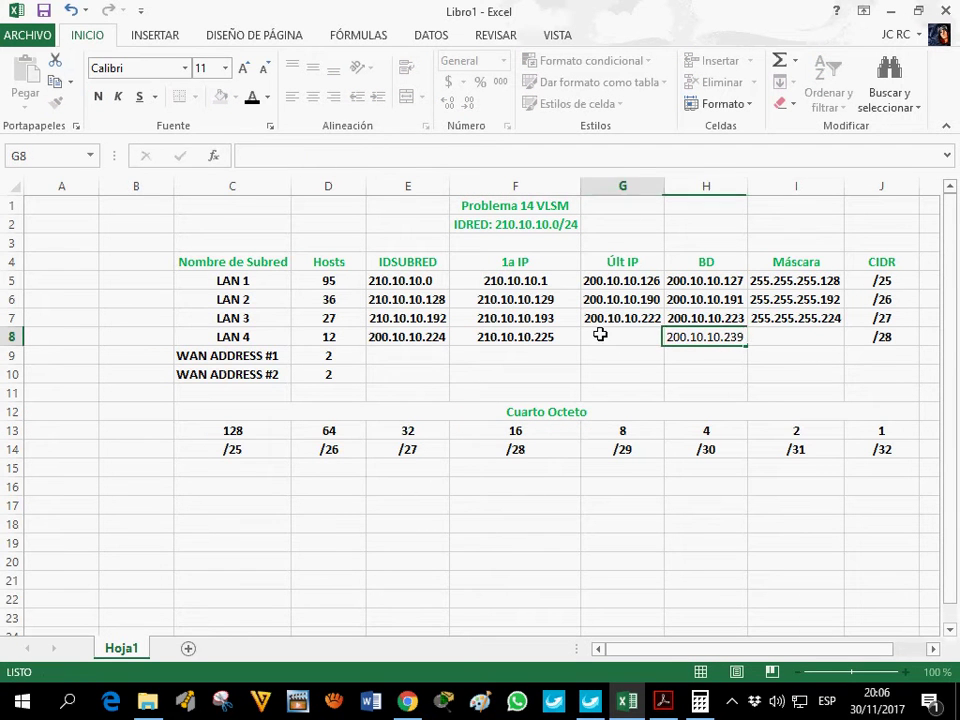
click(607, 343)
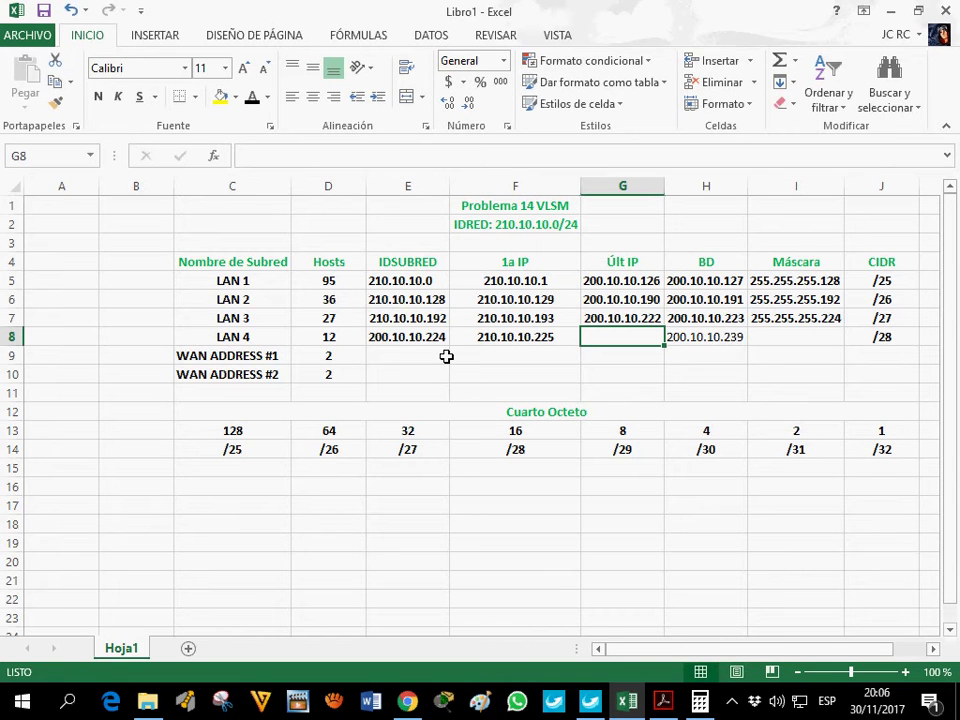
text(200.10.10.238)
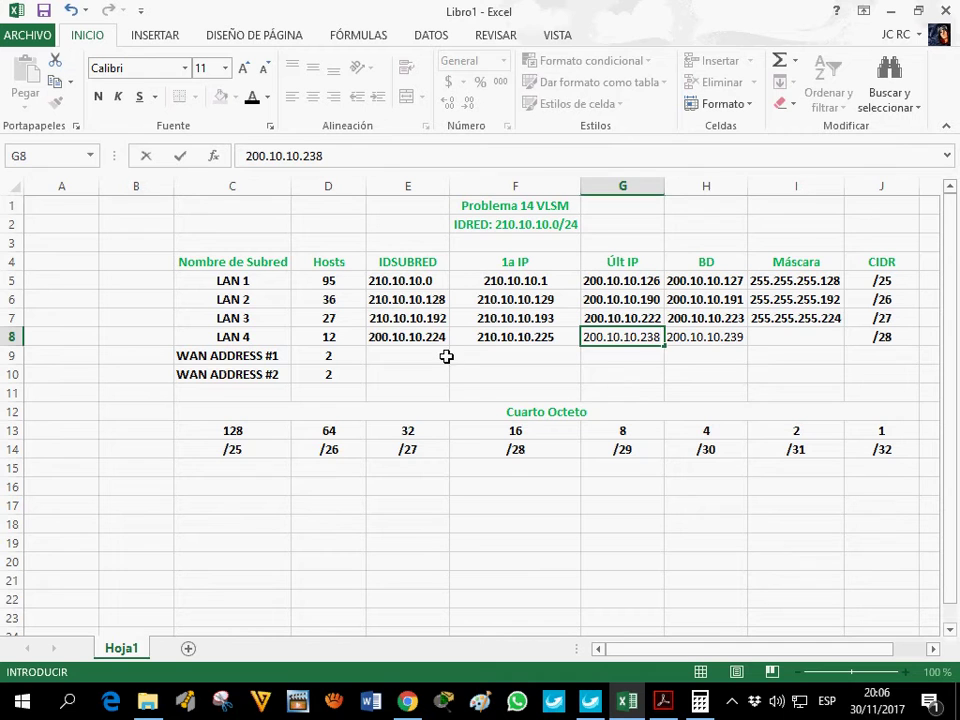
- Enter 255.255.255.240 as the LAN 4 mask in I8 and make G8:I8 bold
click(767, 347)
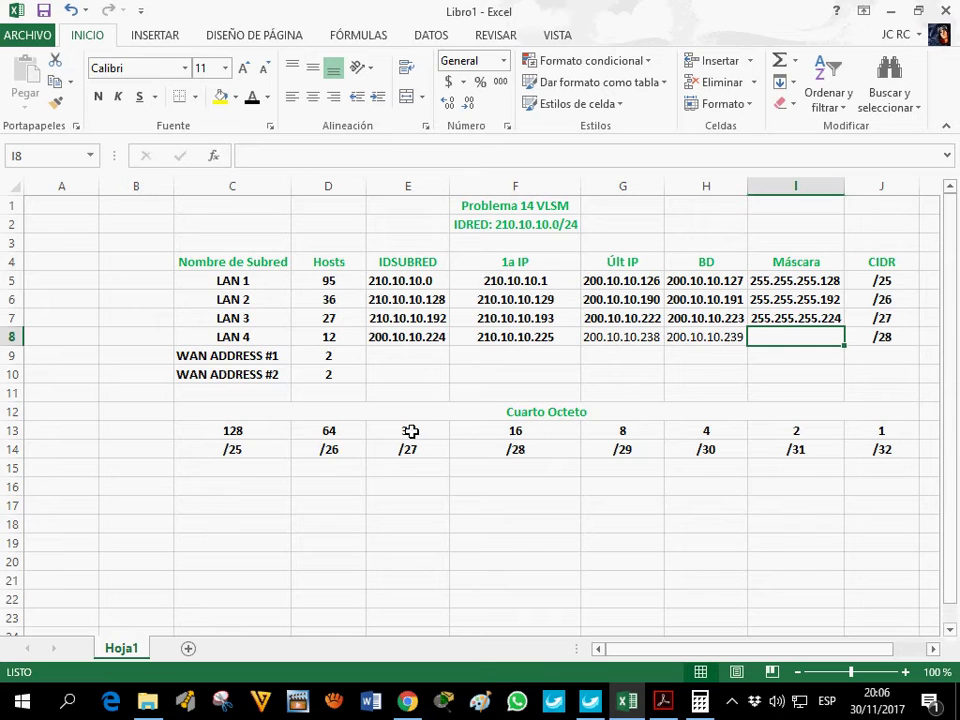
text(255.255.255.240)
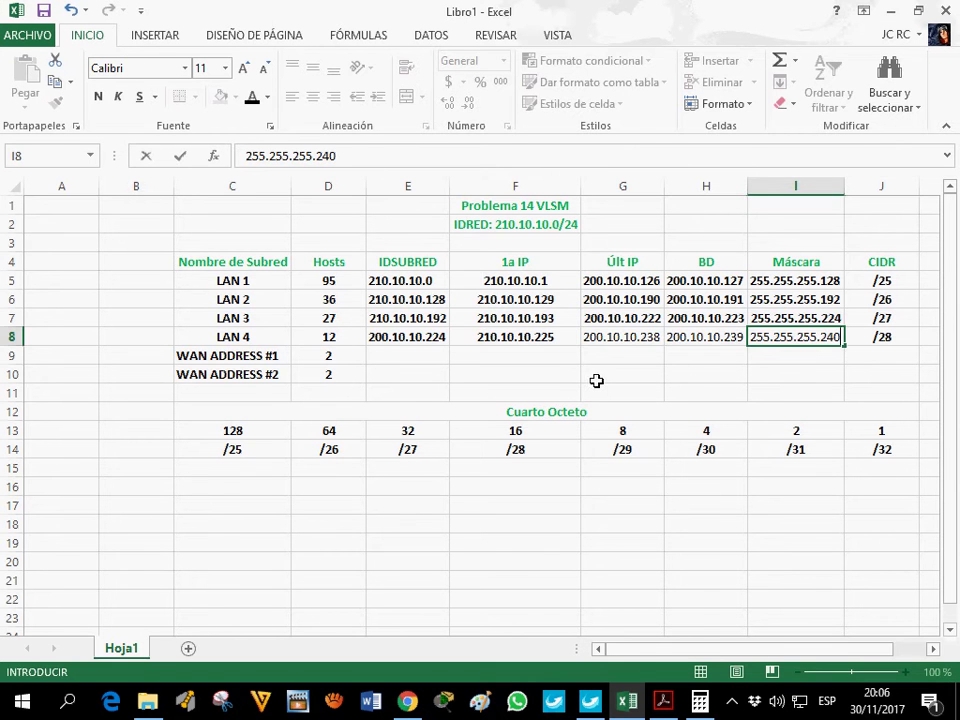
click(611, 354)
click(643, 342)
drag(643, 342, 803, 339)
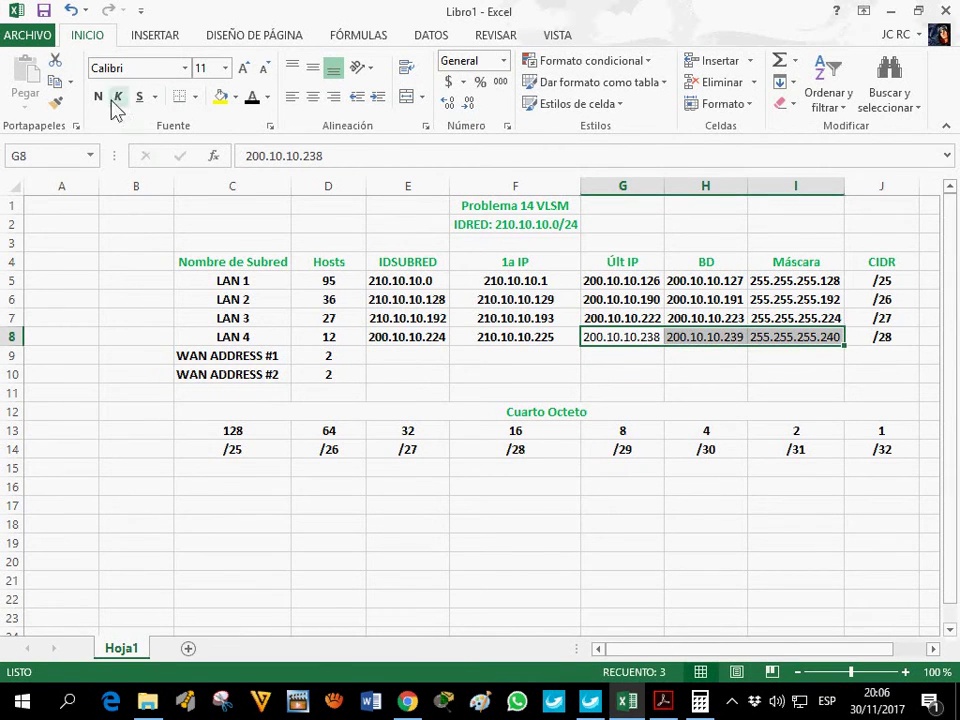
click(658, 343)
key(ctrl+n)
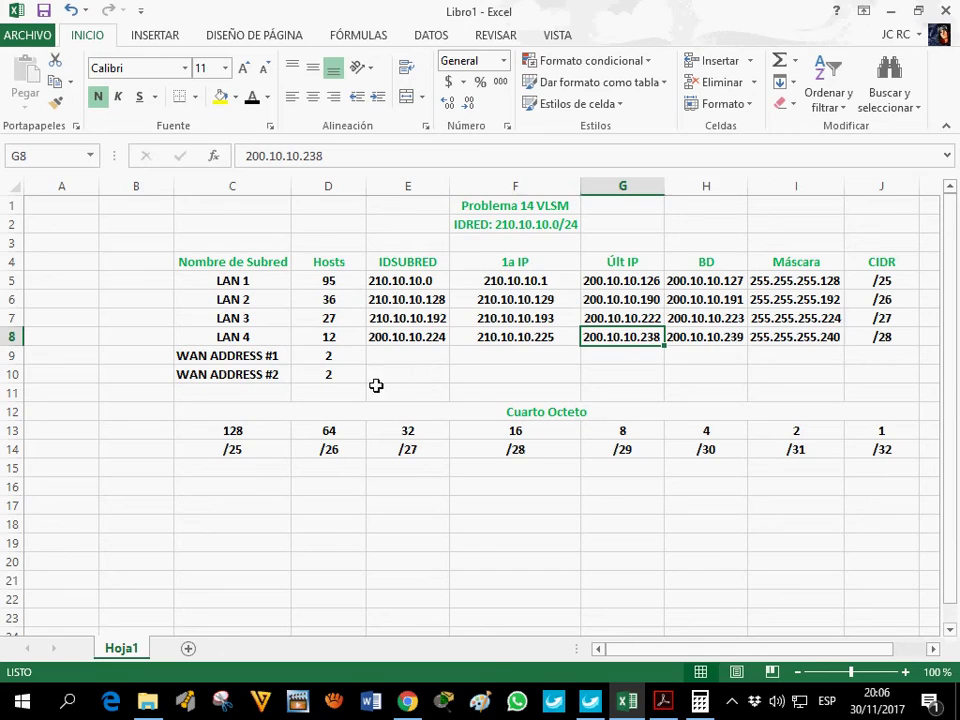
- Check the WAN links in the Acrobat Reader workbook, return to Excel, and enter centred, bold /30 CIDRs for both WANs in J9 and J10
click(662, 700)
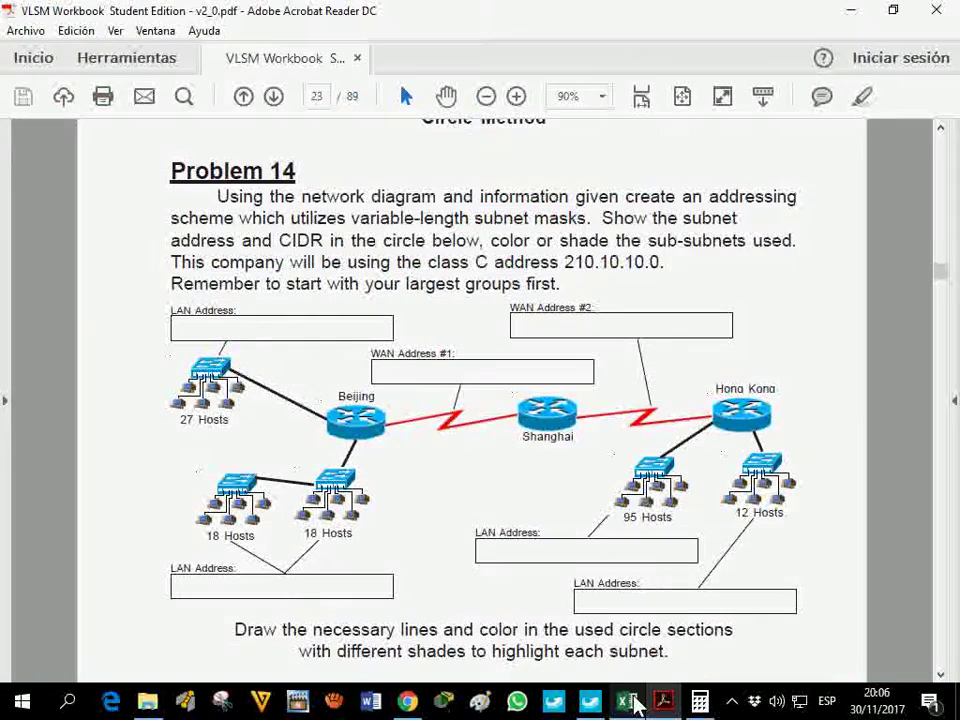
click(627, 700)
click(705, 432)
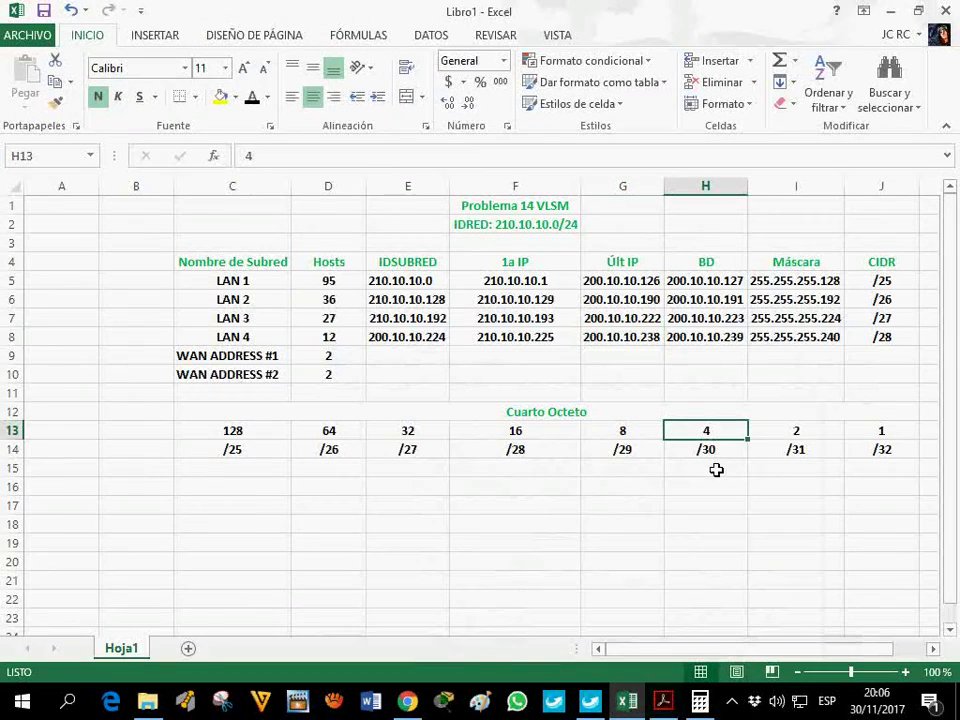
click(883, 358)
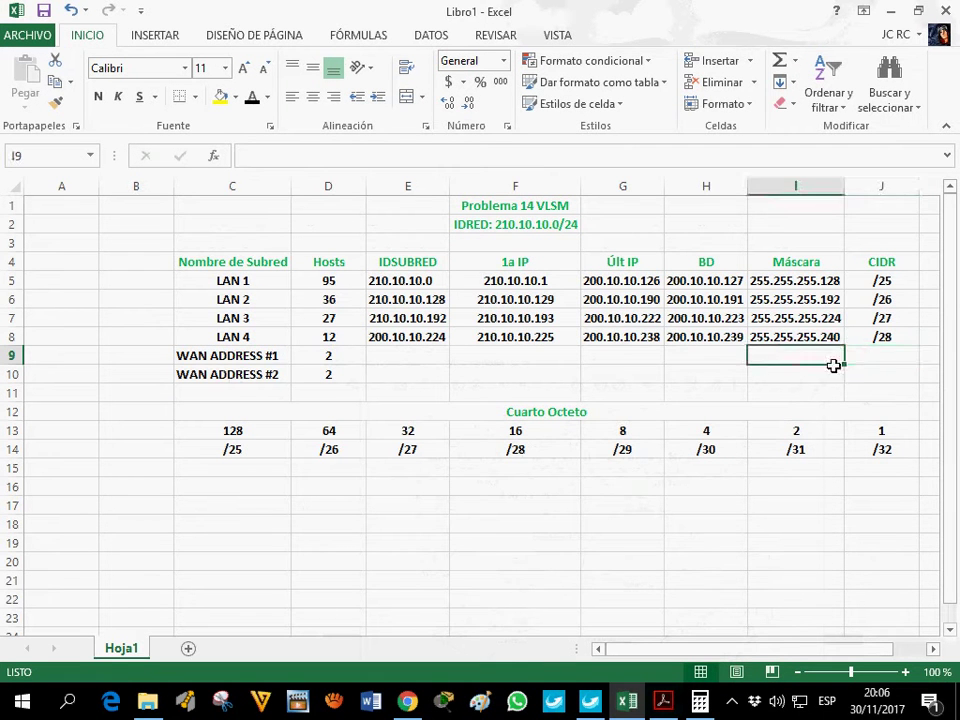
click(288, 155)
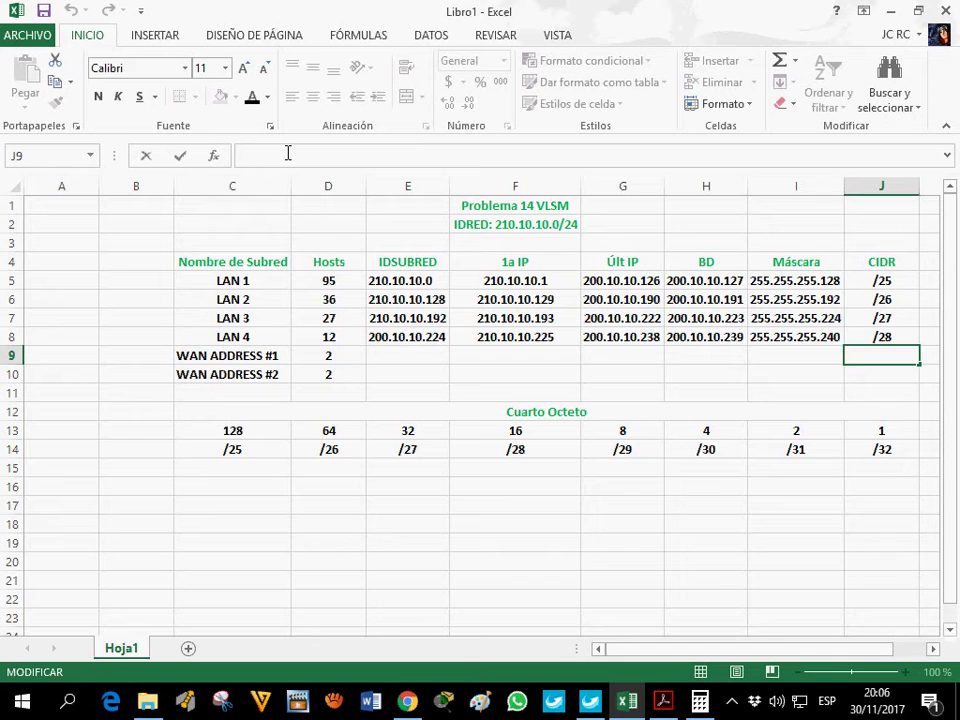
text(/30)
click(859, 379)
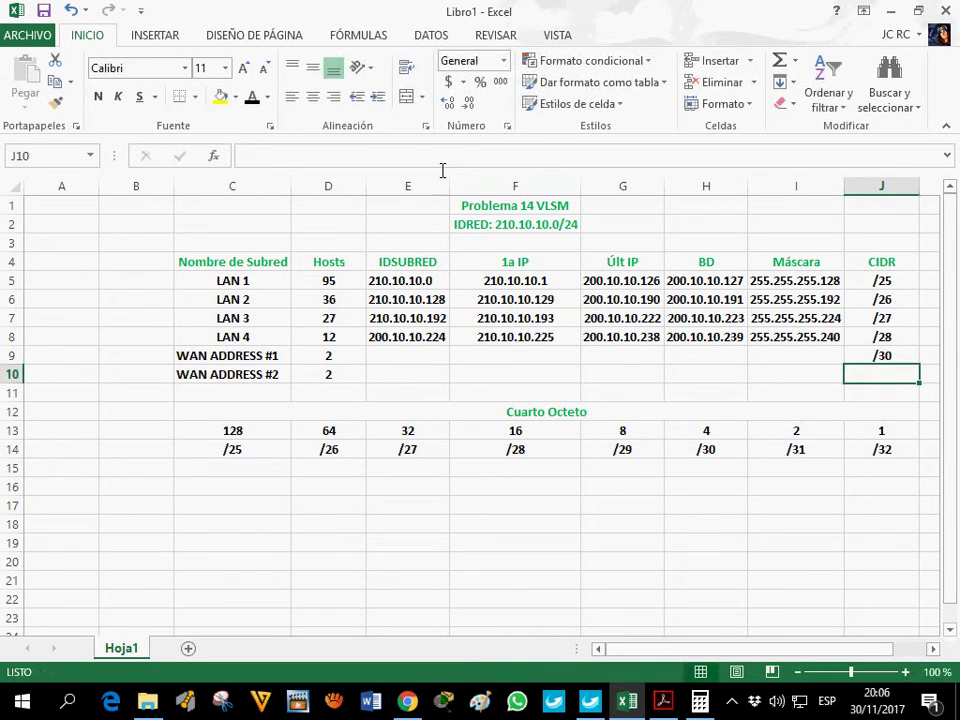
click(445, 156)
text(/30)
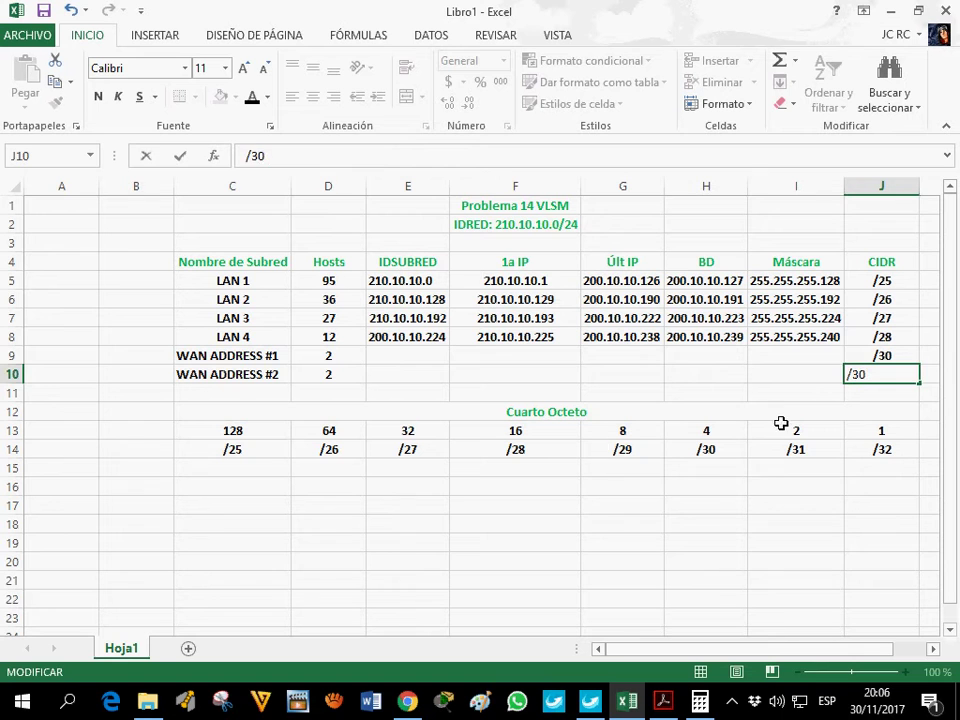
click(852, 392)
- Enter 255.255.255.252 in bold as the mask for both WAN subnets in I9 and I10
drag(859, 383, 775, 358)
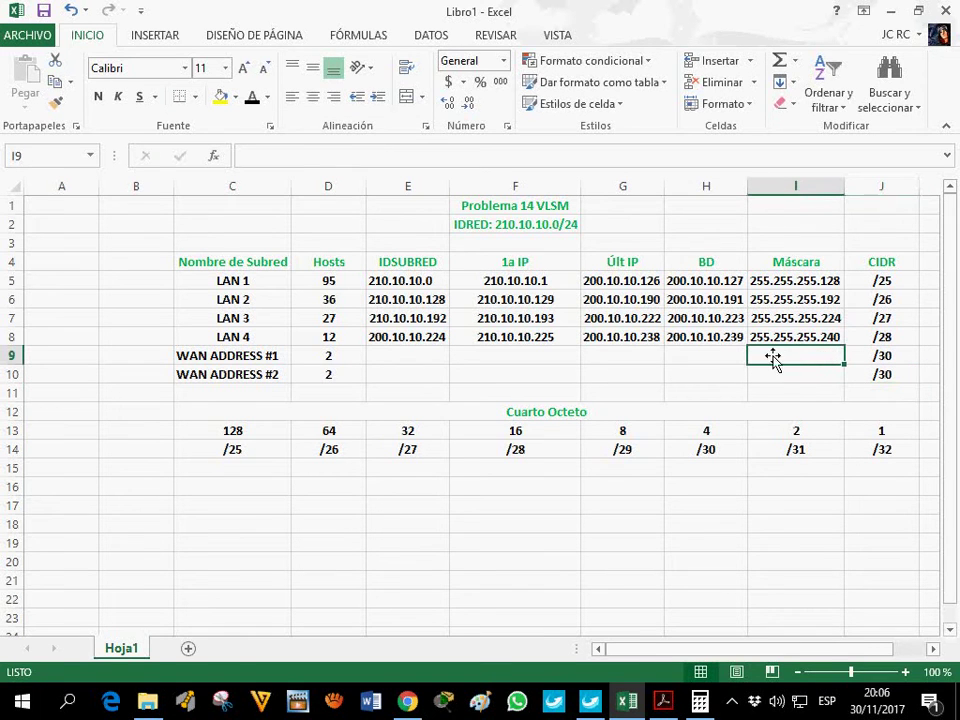
text(255.255.255.252)
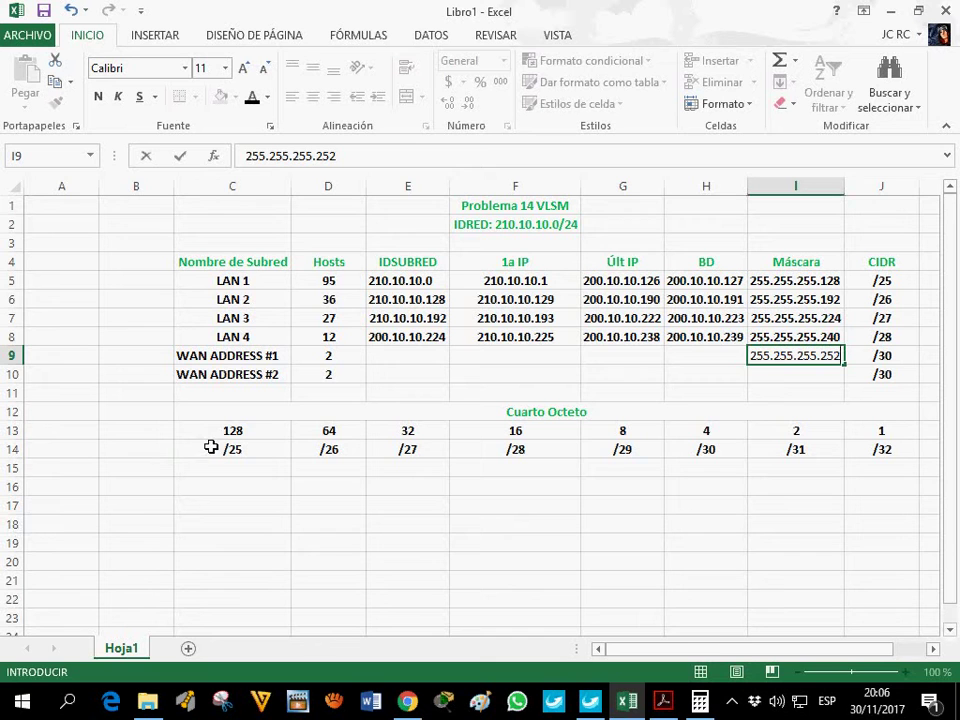
click(773, 385)
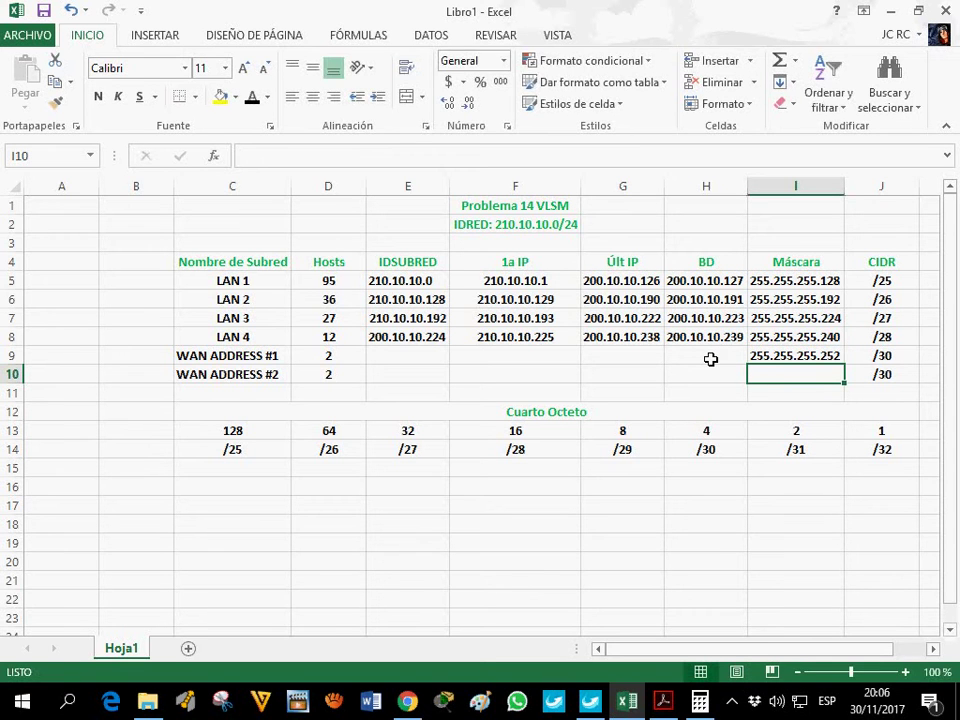
text(255.255.255.252)
click(470, 374)
- Enter 200.10.10.240 as the WAN #1 subnet ID in E9 and 200.10.10.241 as its first IP in F9, bold, with F9 centred
click(430, 342)
click(420, 358)
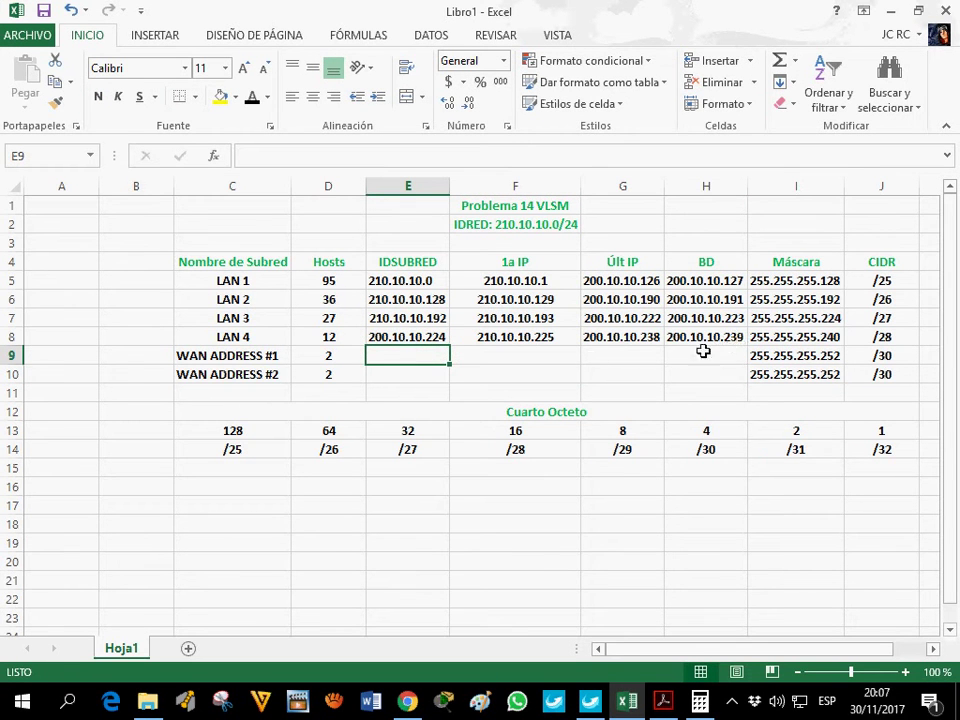
text(200.10.10.240)
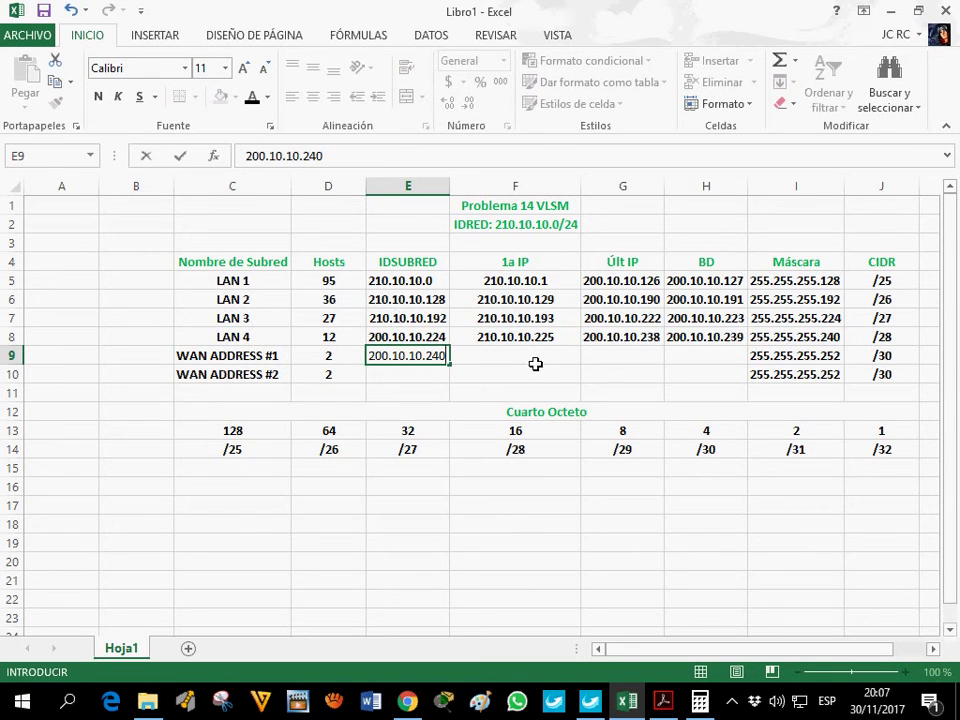
click(534, 362)
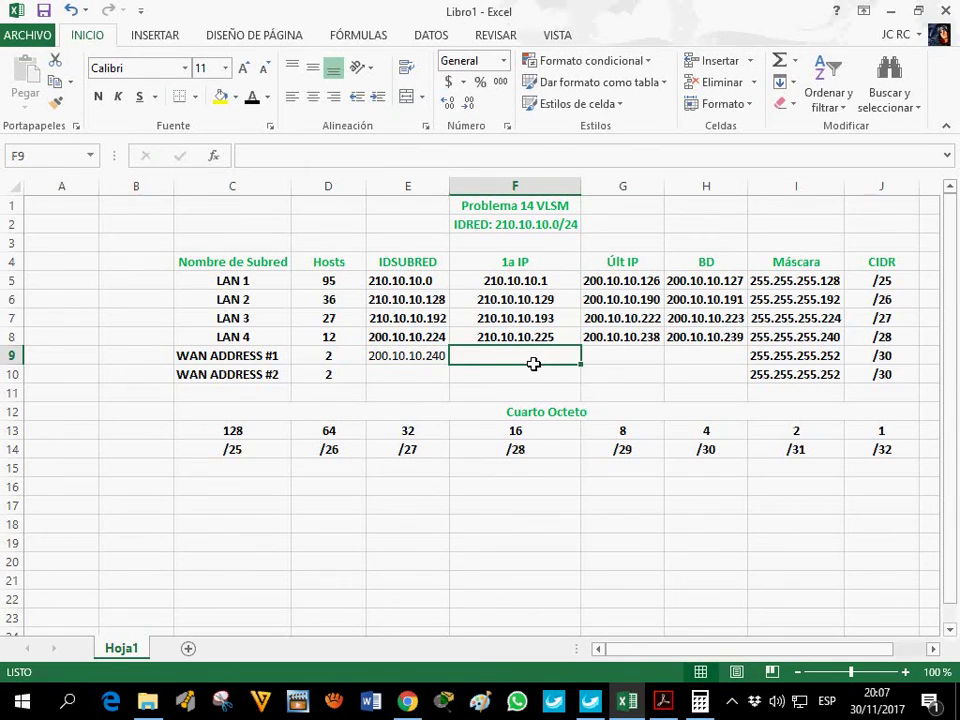
text(200.10.10.241)
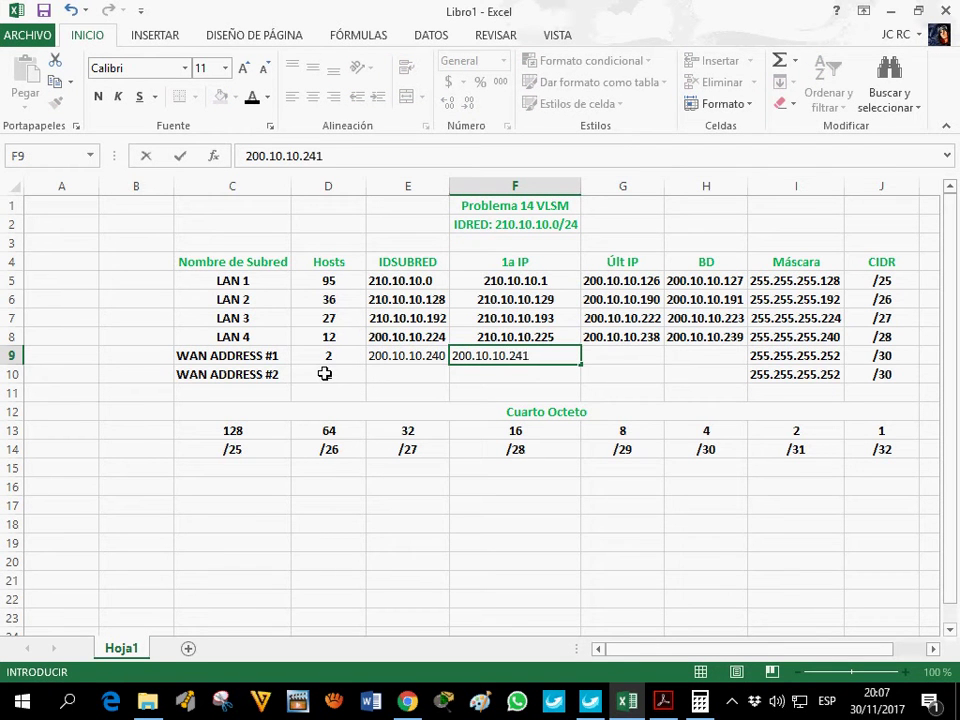
key(Tab)
click(432, 359)
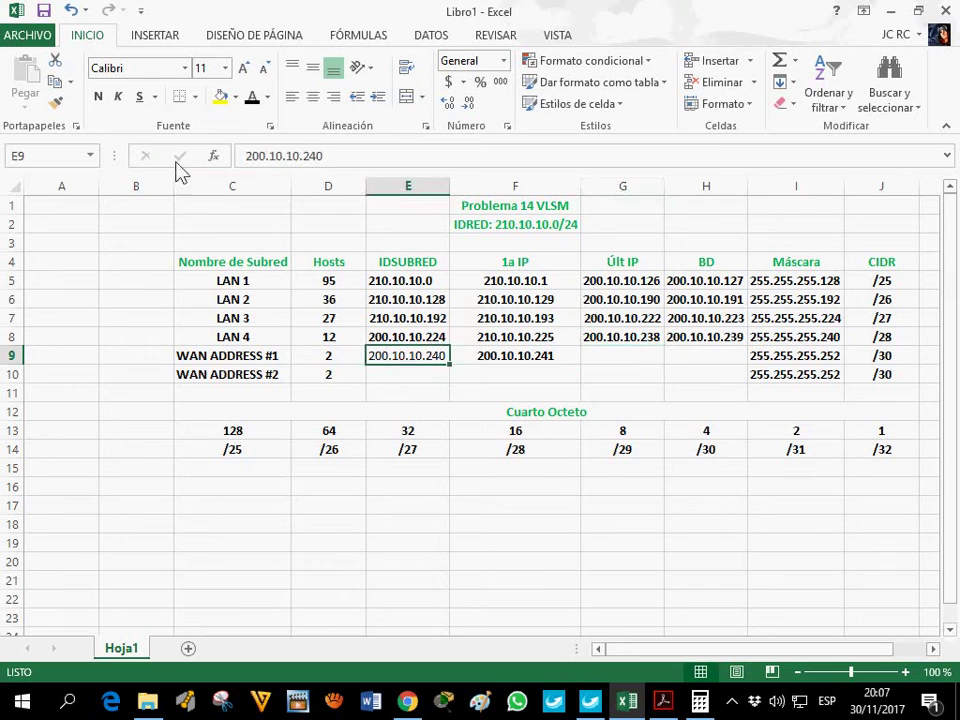
- Enter 200.10.10.243 in bold as the WAN #1 broadcast address in H9
click(640, 356)
click(688, 360)
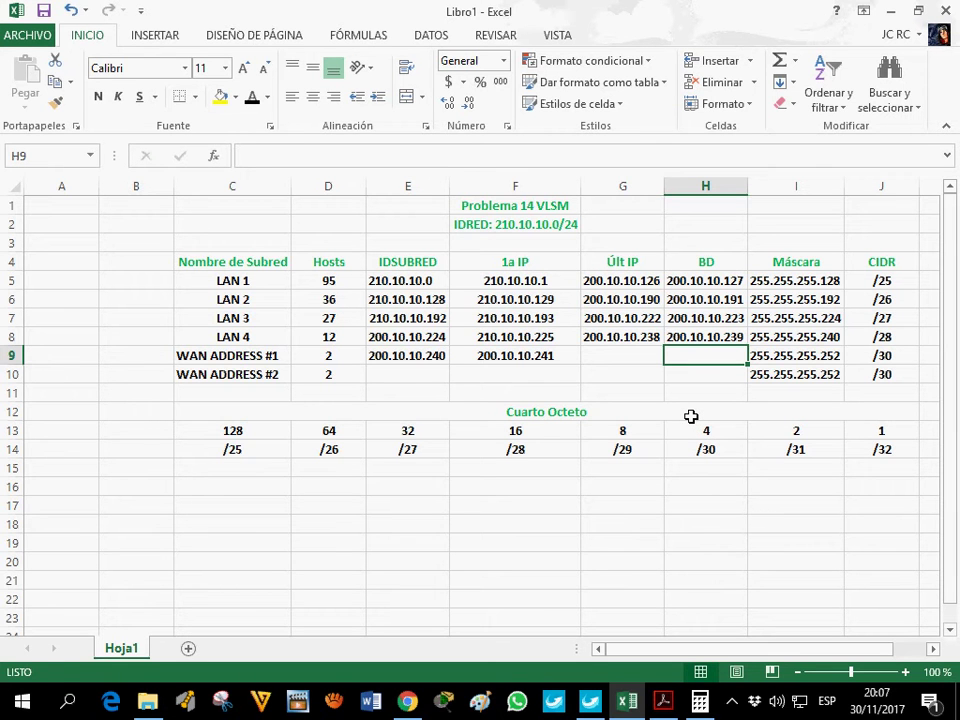
text(200.10.10.243)
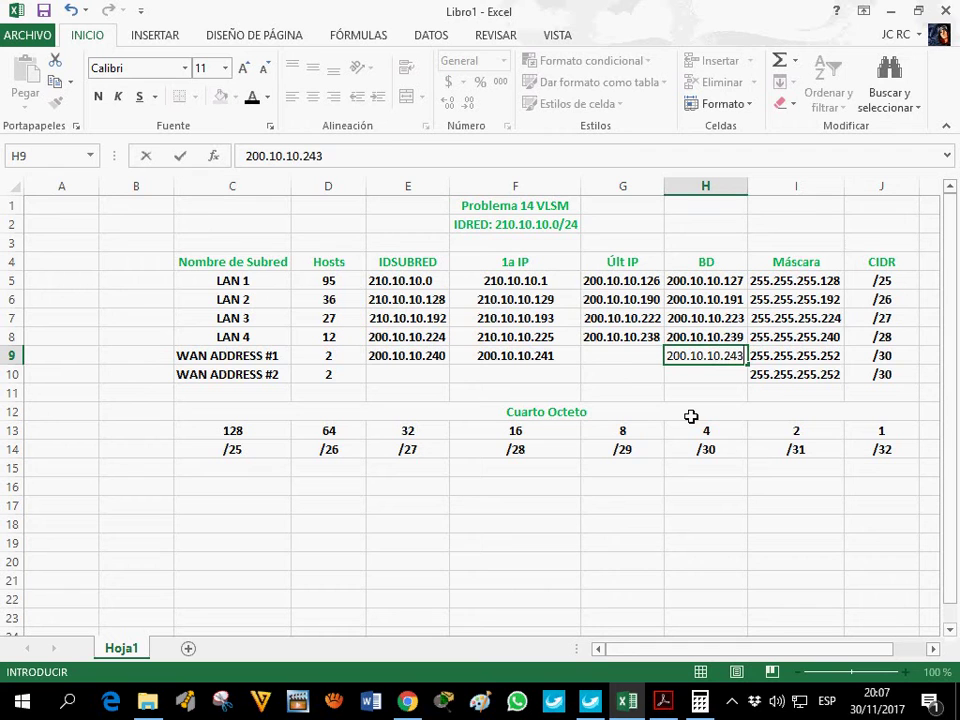
click(625, 358)
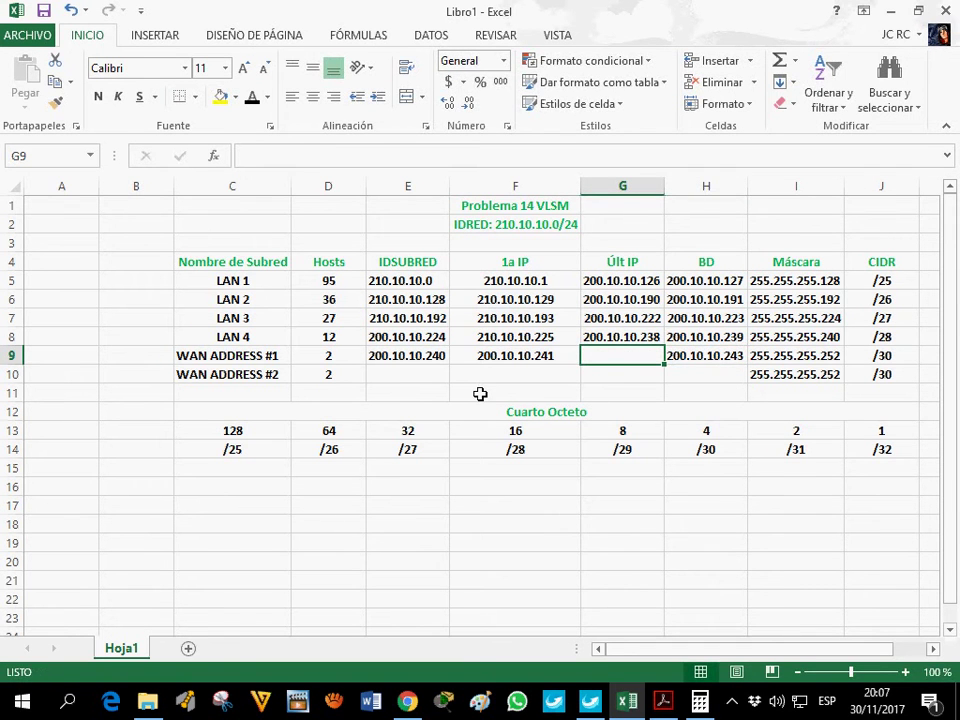
- Enter 200.10.10.242 as the WAN #1 last IP in G9 and 200.10.10.244 as the WAN #2 subnet ID in E10, both bold
text(200.10.10.242)
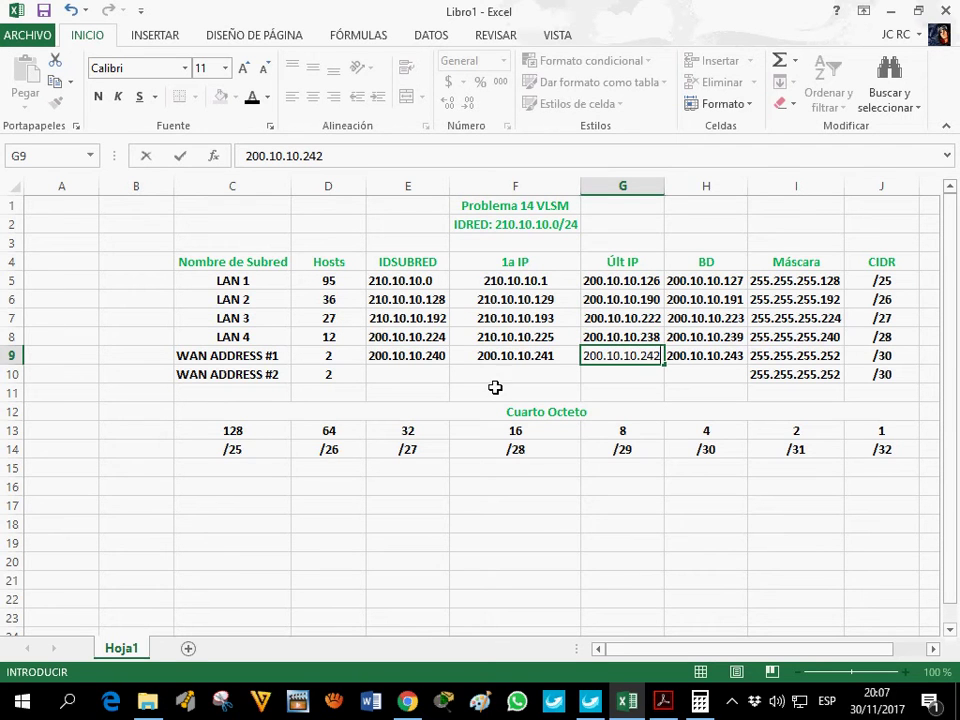
click(493, 378)
click(390, 380)
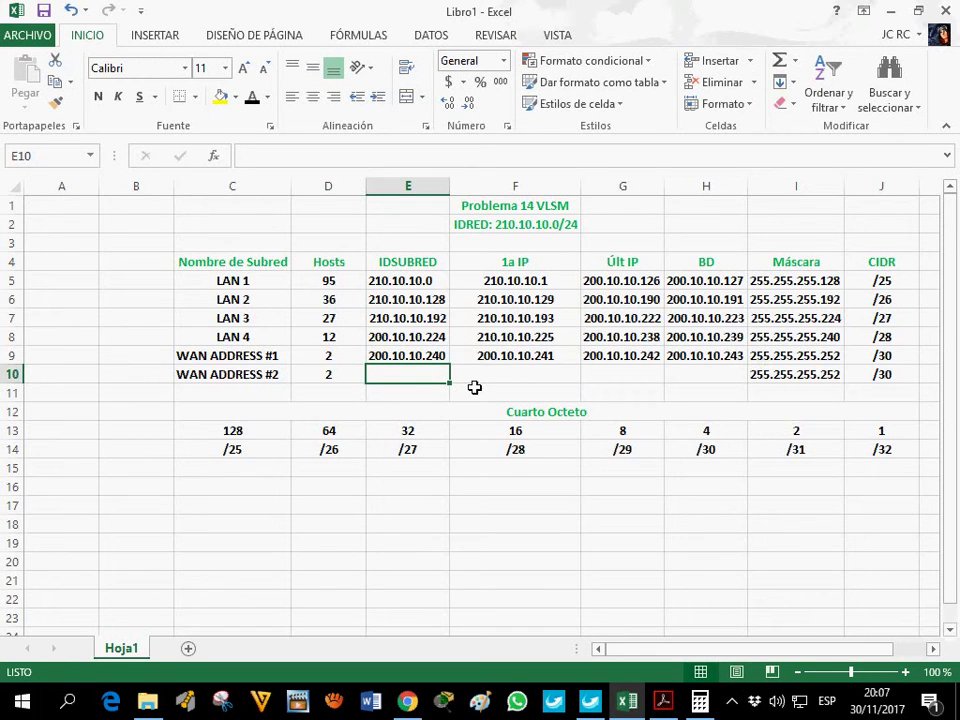
text(200.10)
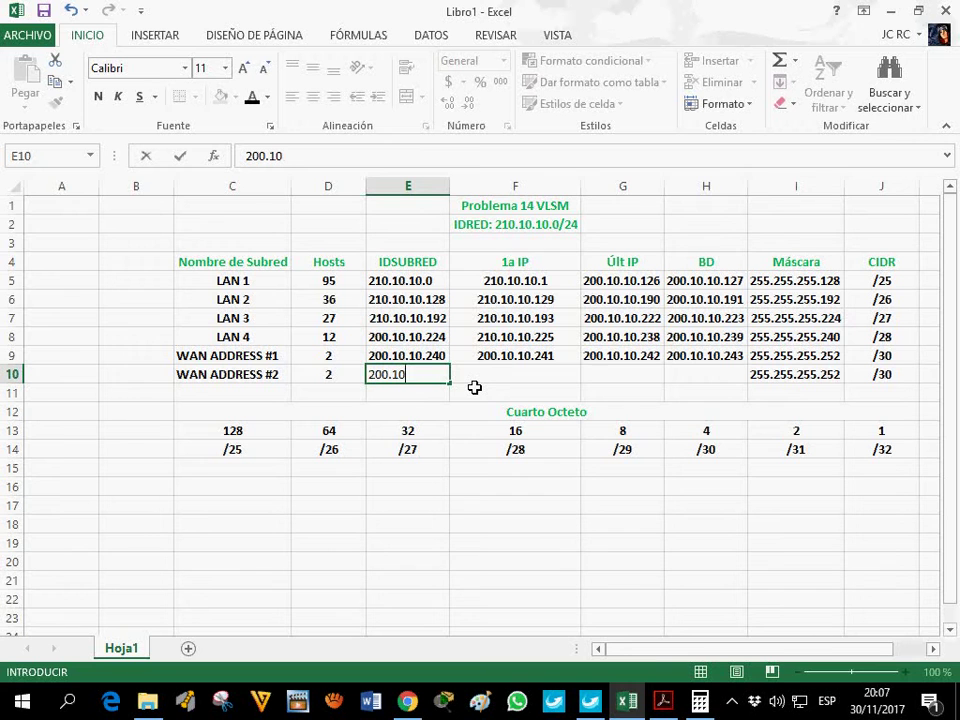
text(.10.244)
key(Tab)
click(404, 385)
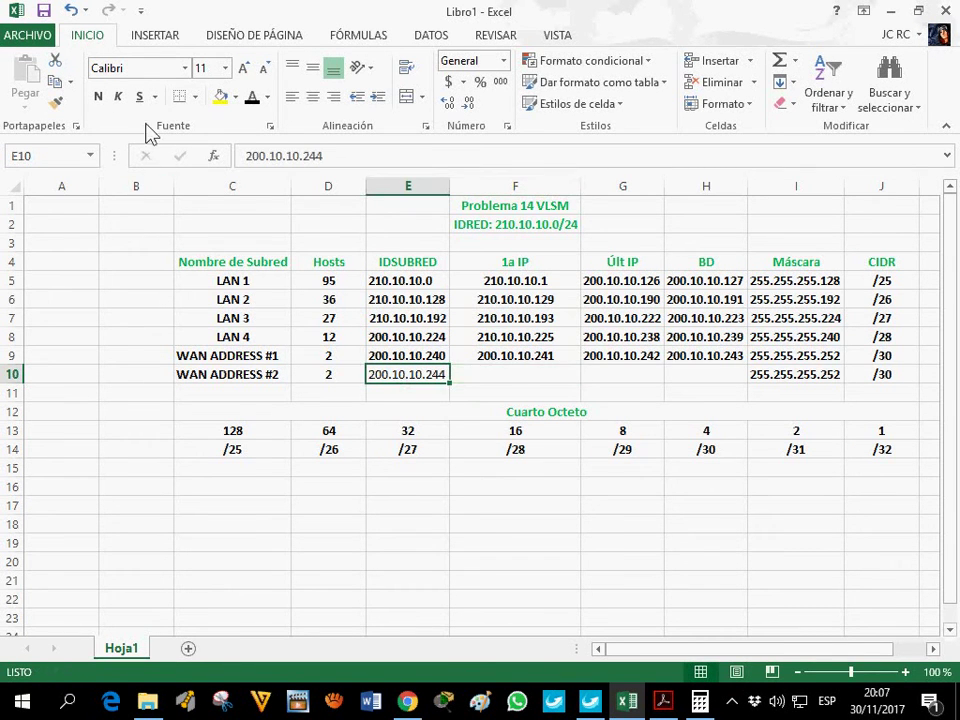
click(98, 96)
- Enter 200.10.10.245, centred and bold, as the WAN #2 first IP in F10
click(509, 377)
text(200.10.1)
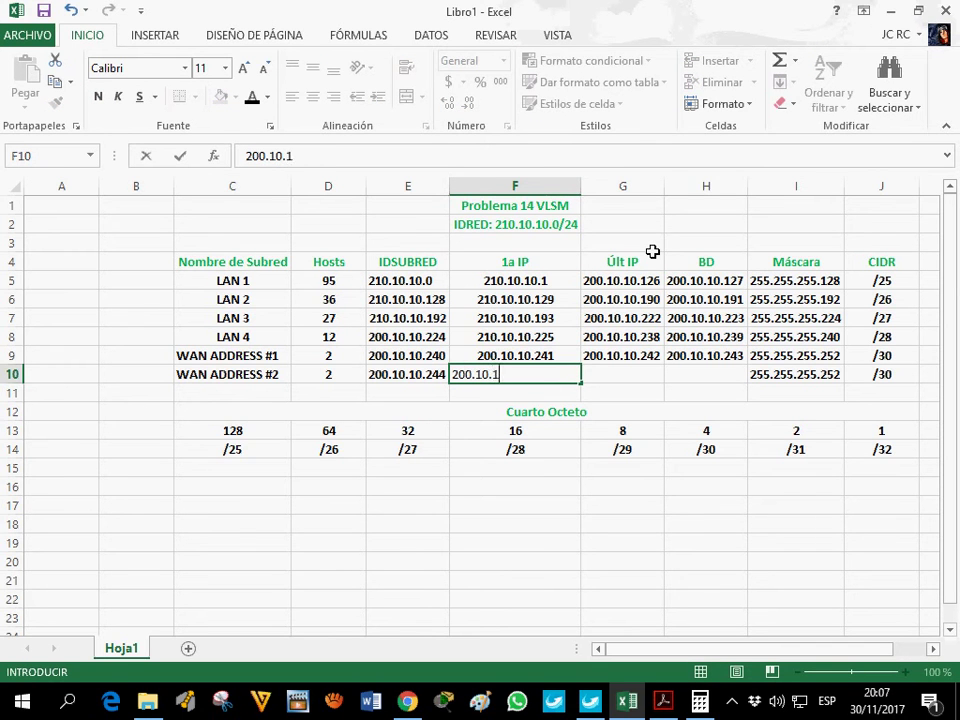
text(0.245)
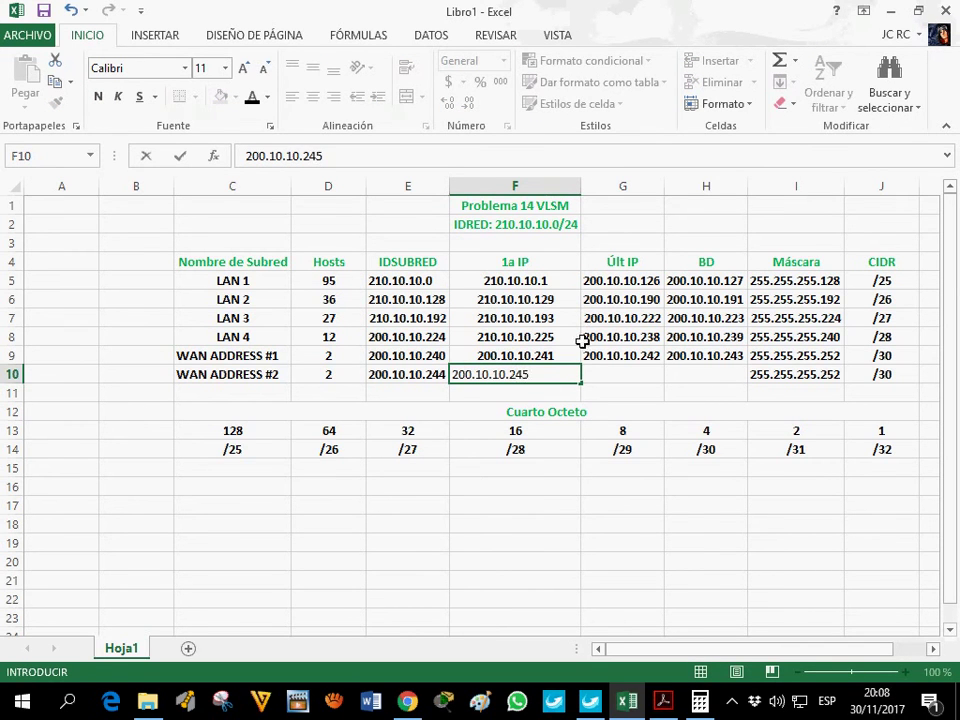
- Enter 200.10.10.247 as the WAN #2 broadcast address in H10 and 200.10.10.246 as its last IP in G10, both bold
click(725, 381)
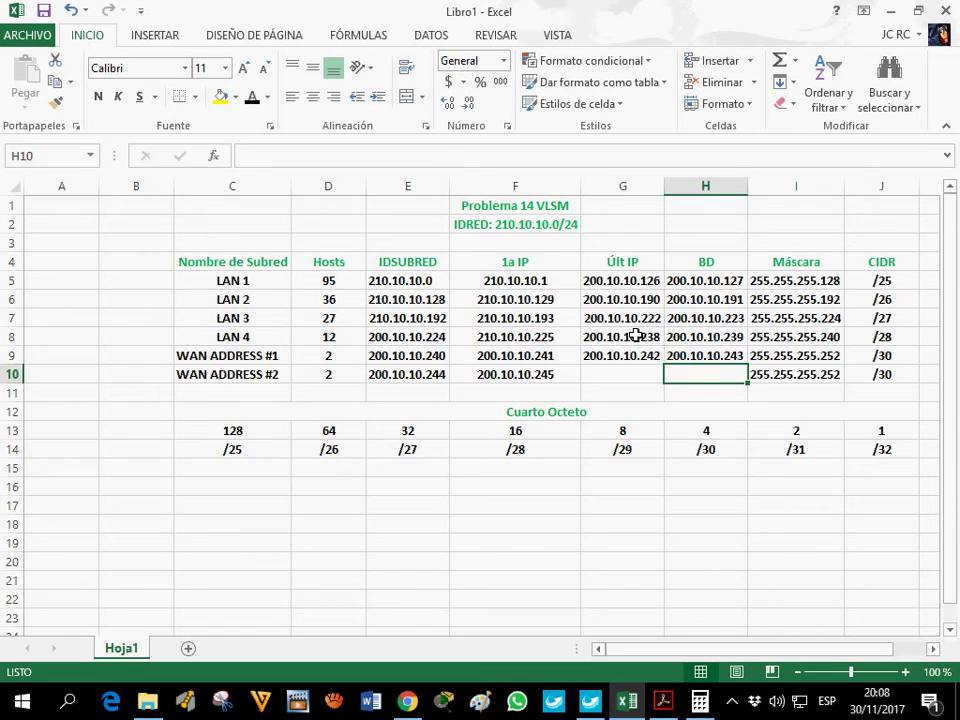
text(200.10.10.247)
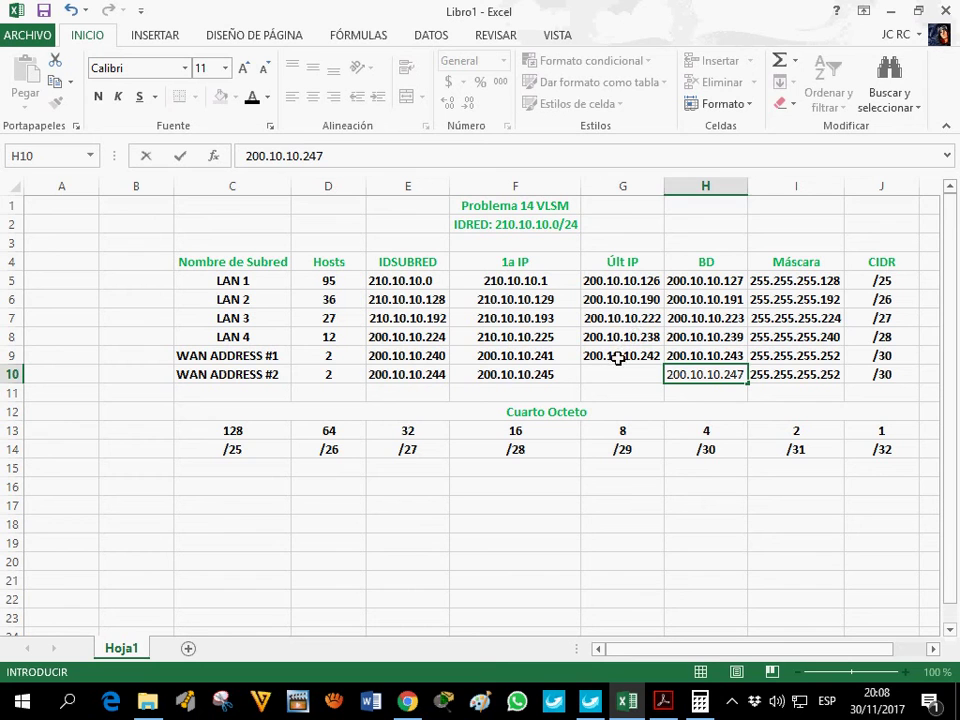
click(607, 376)
text(2)
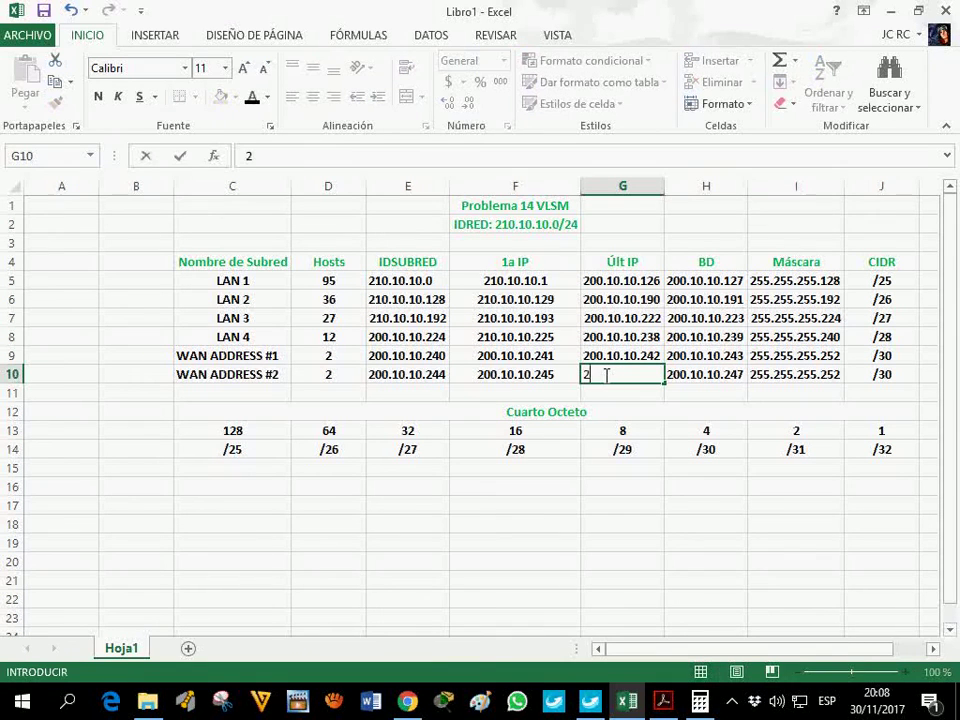
text(00.10.10.246)
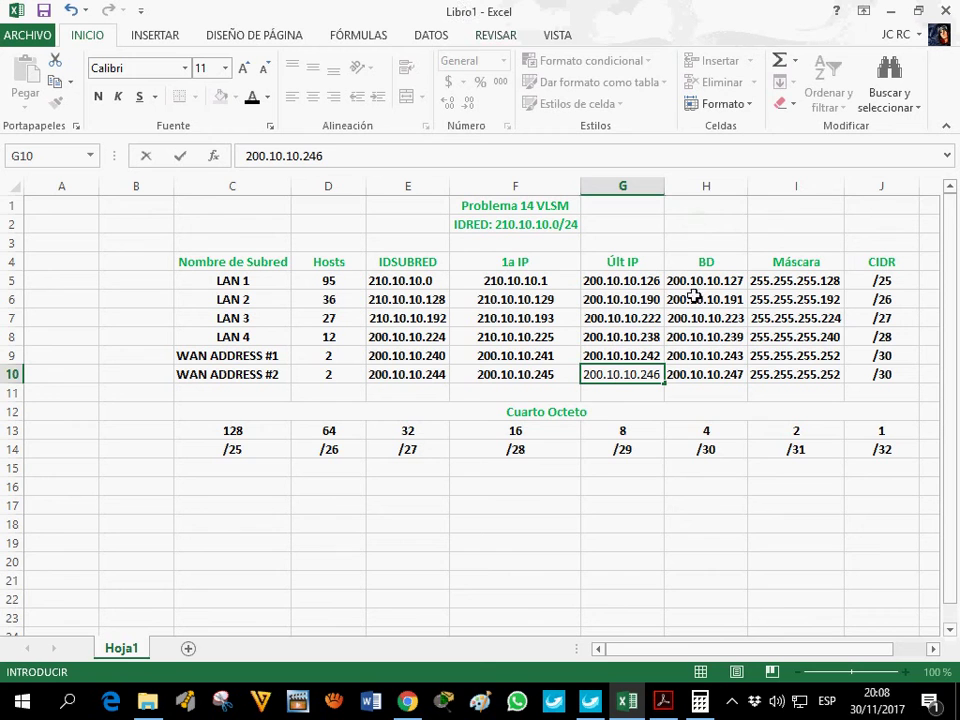
click(681, 396)
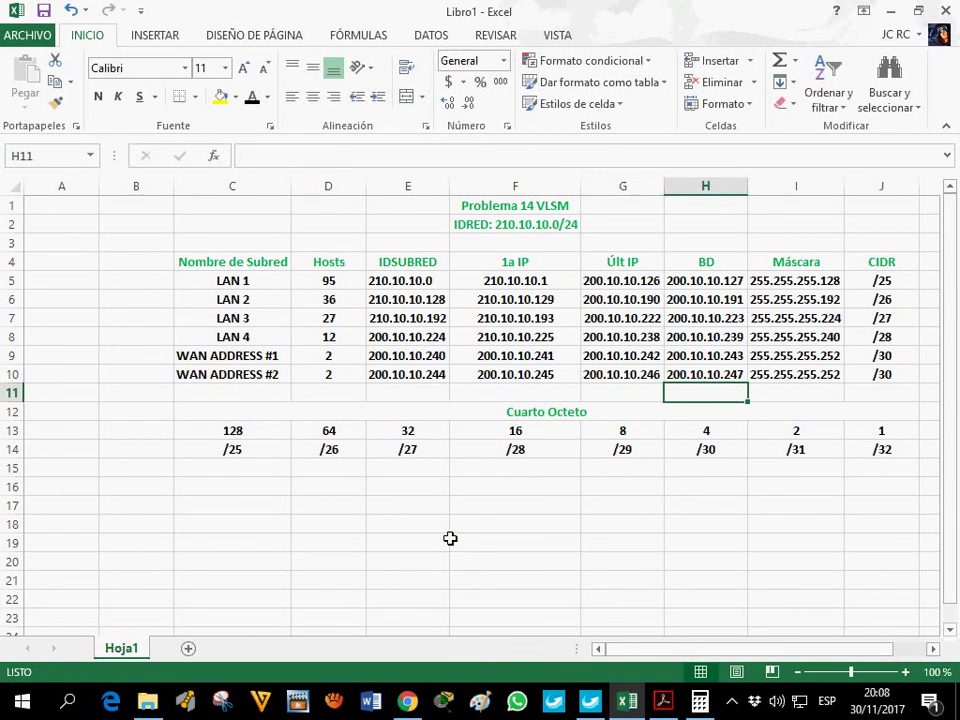
click(407, 701)
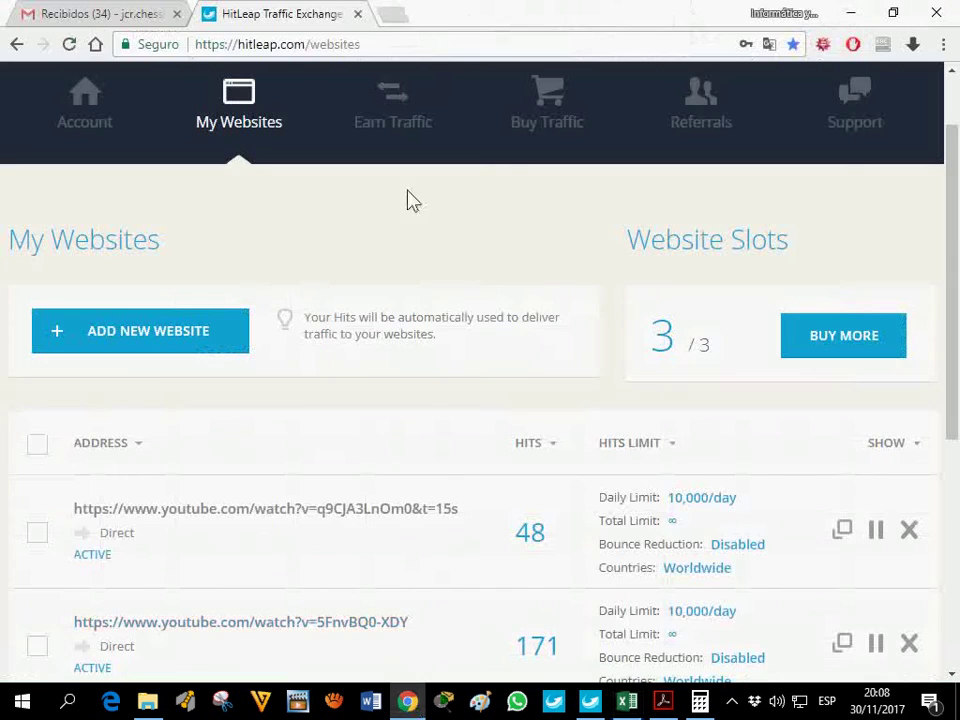
click(390, 13)
text(calc)
key(Down)
key(Down)
key(Down)
key(Return)
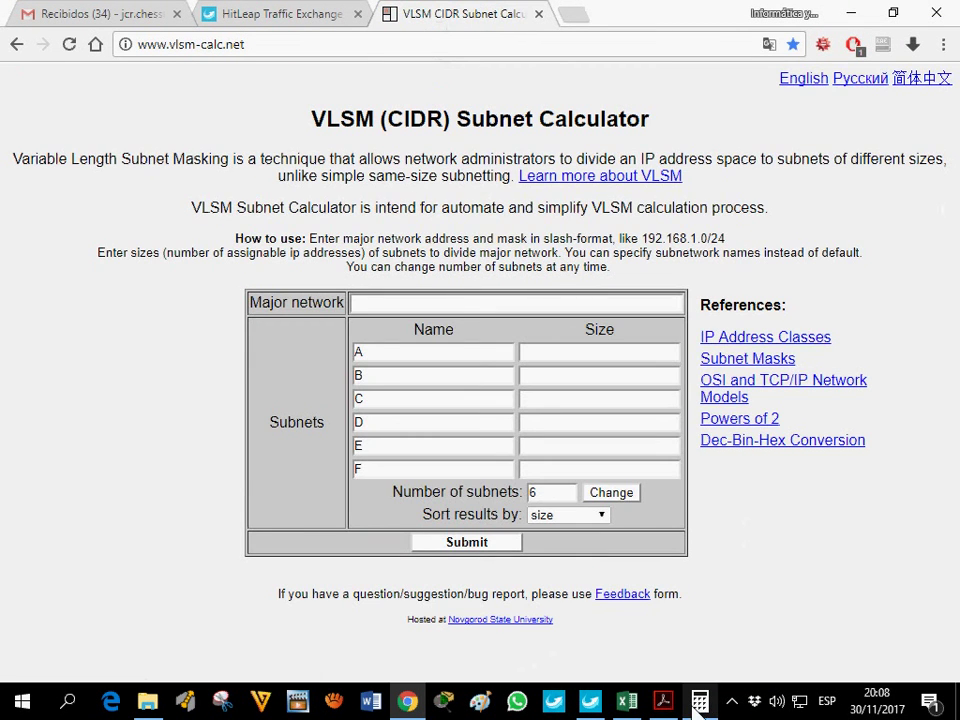
- Check the problem in Acrobat Reader and the Excel table, return to Chrome, and enter 210.10.10.0/24 as the calculator's major network
click(663, 701)
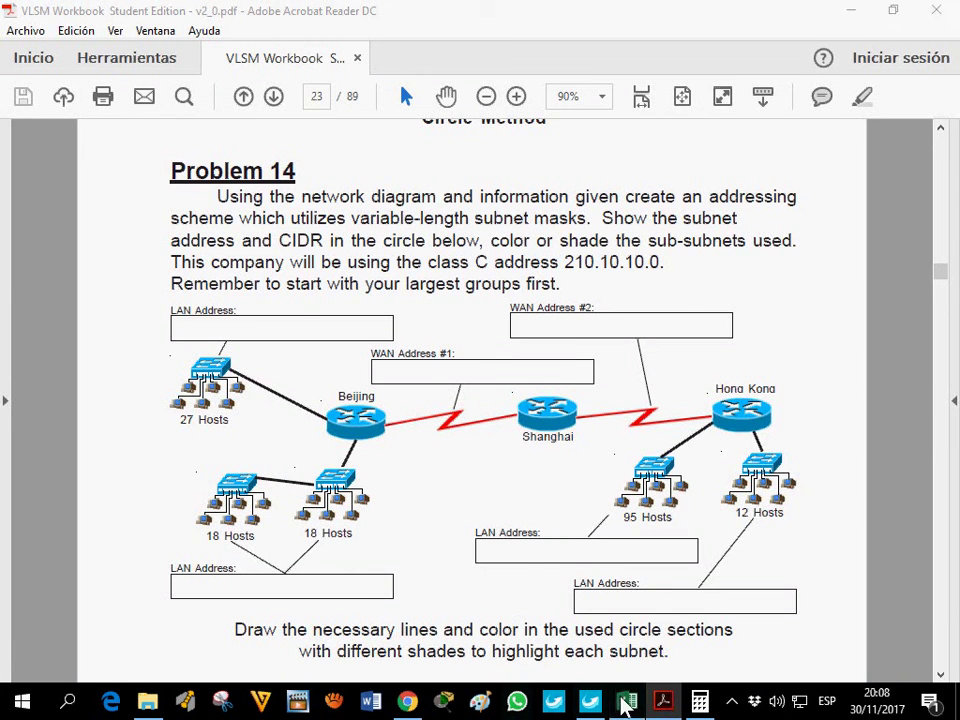
click(625, 701)
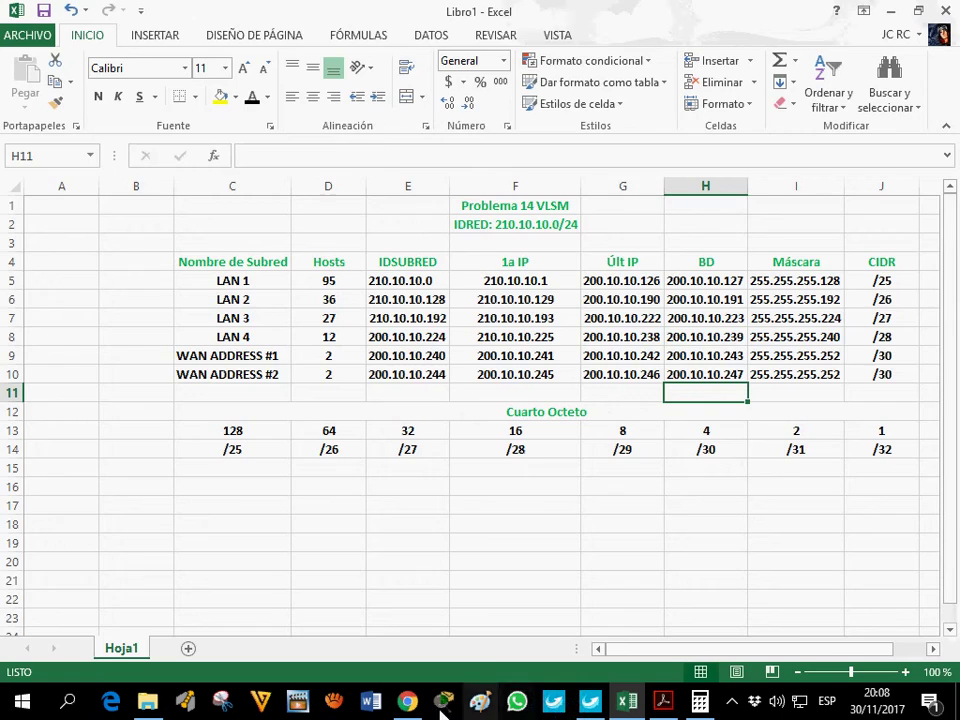
click(407, 701)
click(443, 305)
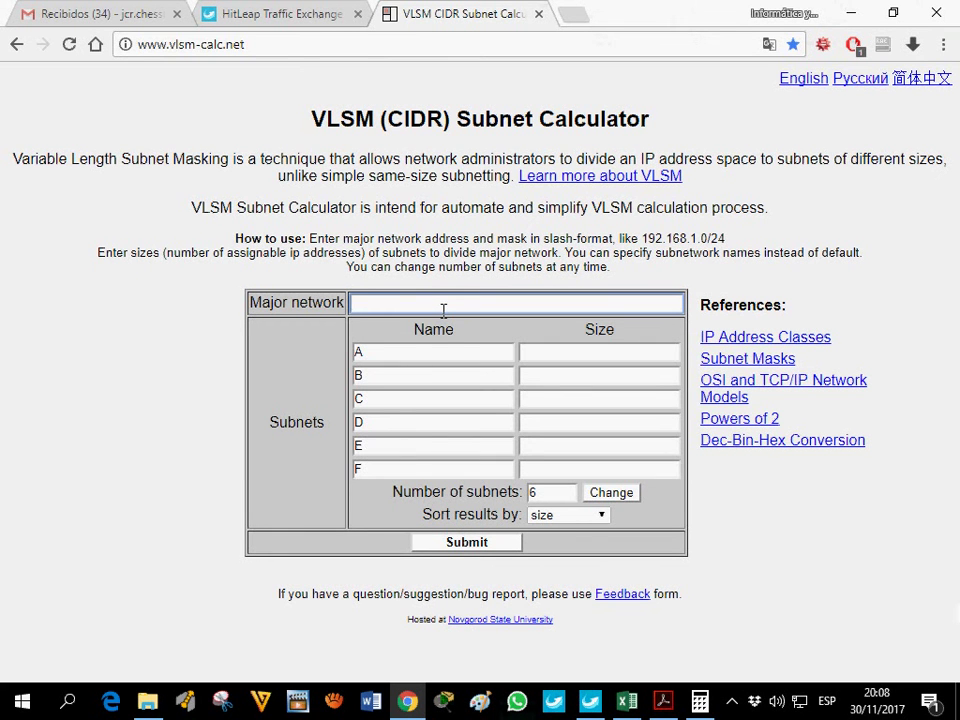
text(210.10.10.0/24)
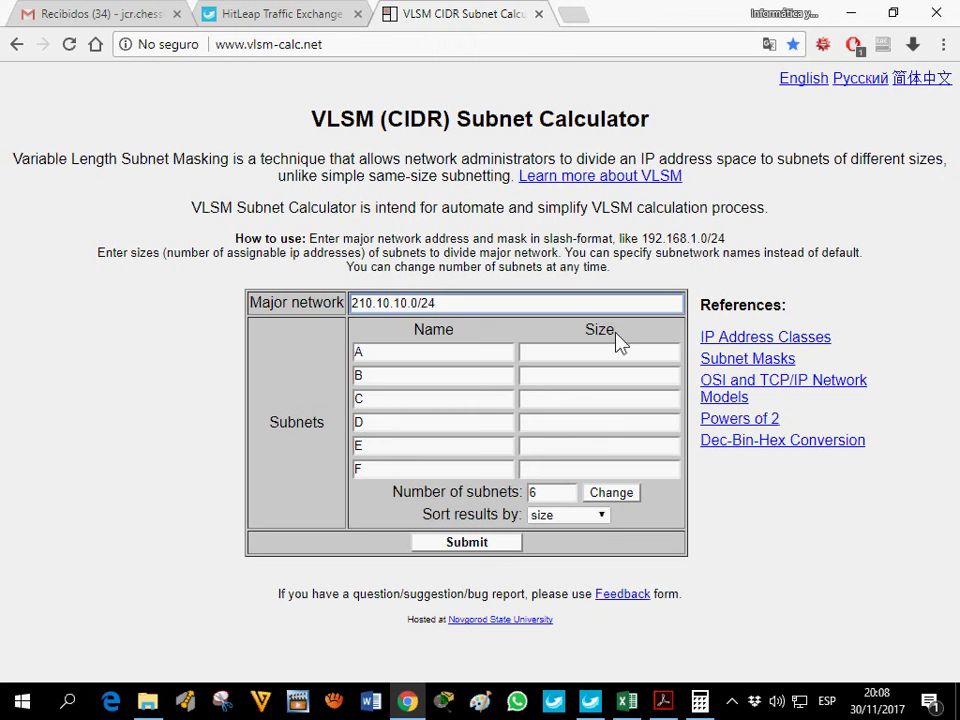
- Enter sizes 95, 36, 27, 12, 2 and 2 for subnets A to F and submit the calculation
click(595, 348)
key(Tab)
text(36)
key(Tab)
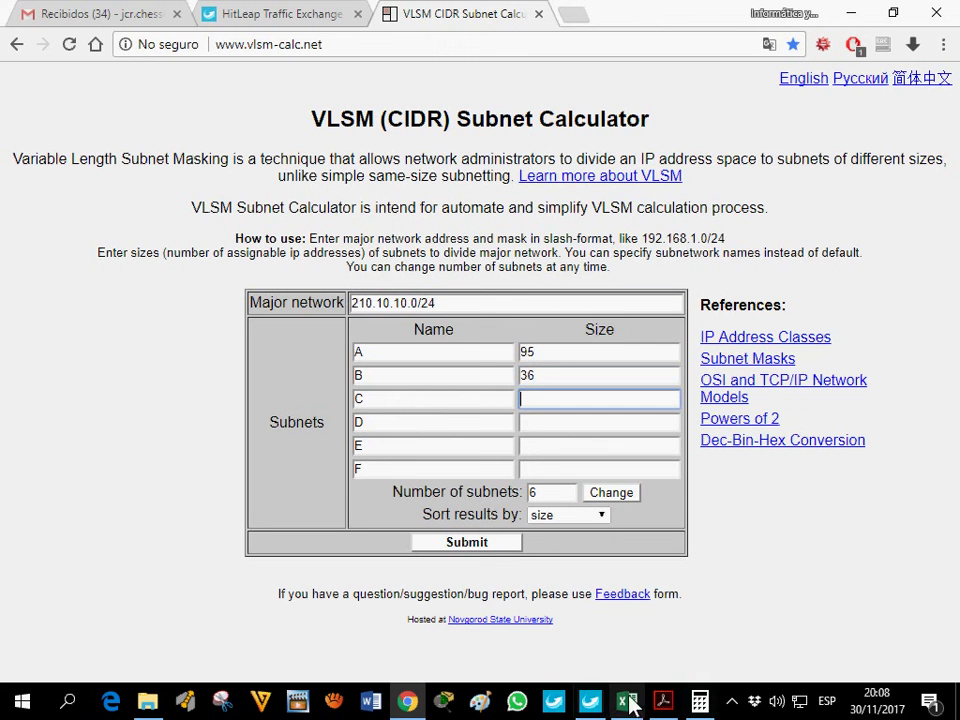
click(660, 701)
click(662, 702)
text(27)
key(Tab)
key(Tab)
key(Tab)
text(2)
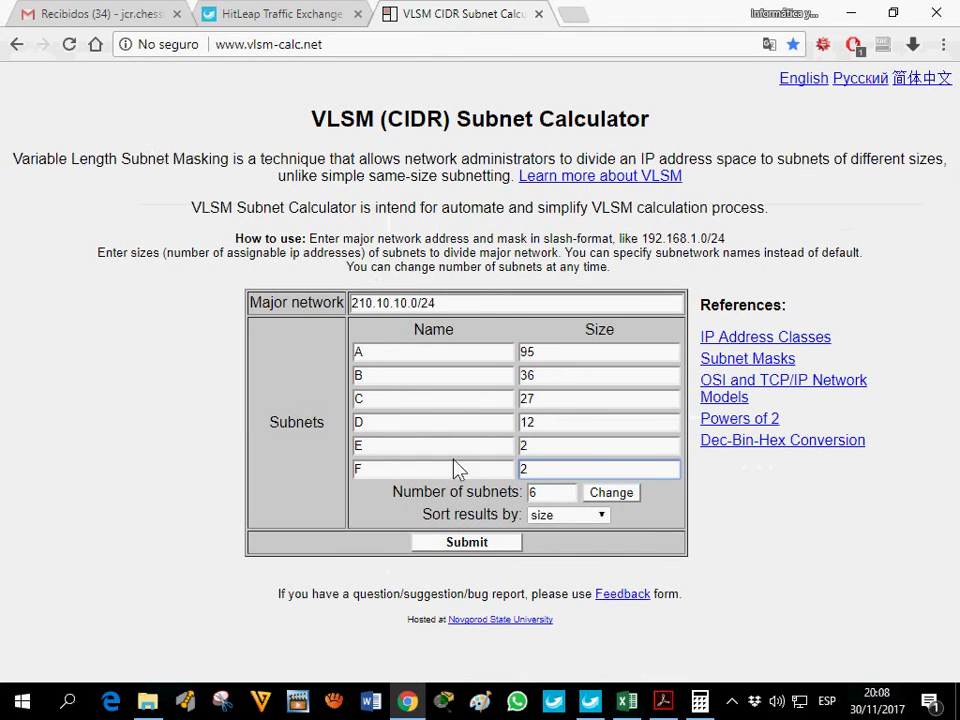
click(482, 549)
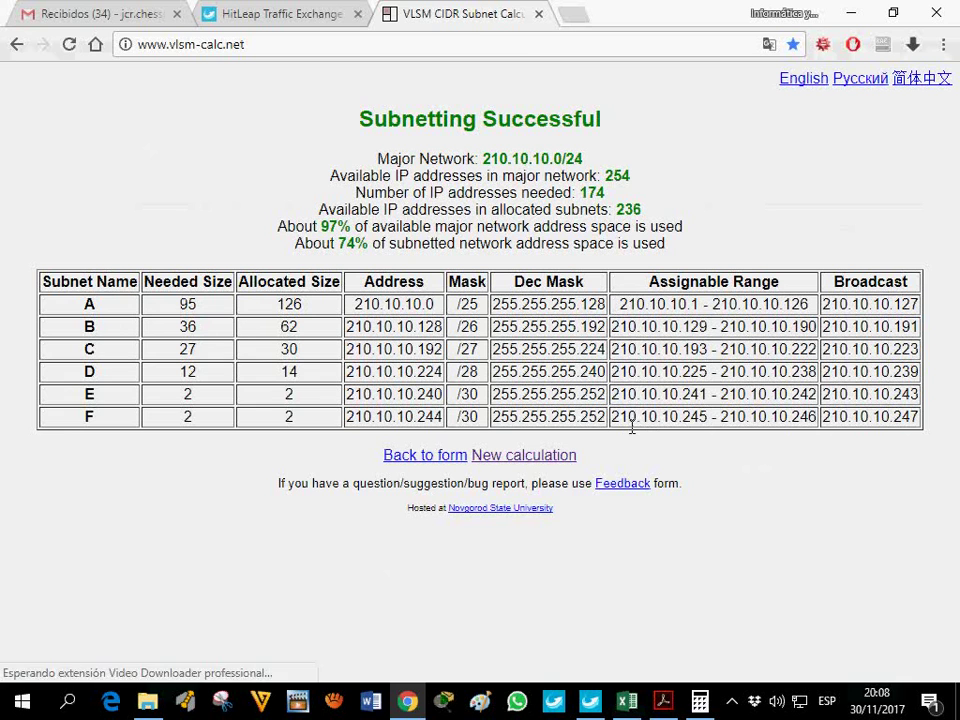
- Examine the broadcast and network address of subnet F in the results, and switch to Excel to compare them with the table
drag(851, 418, 921, 435)
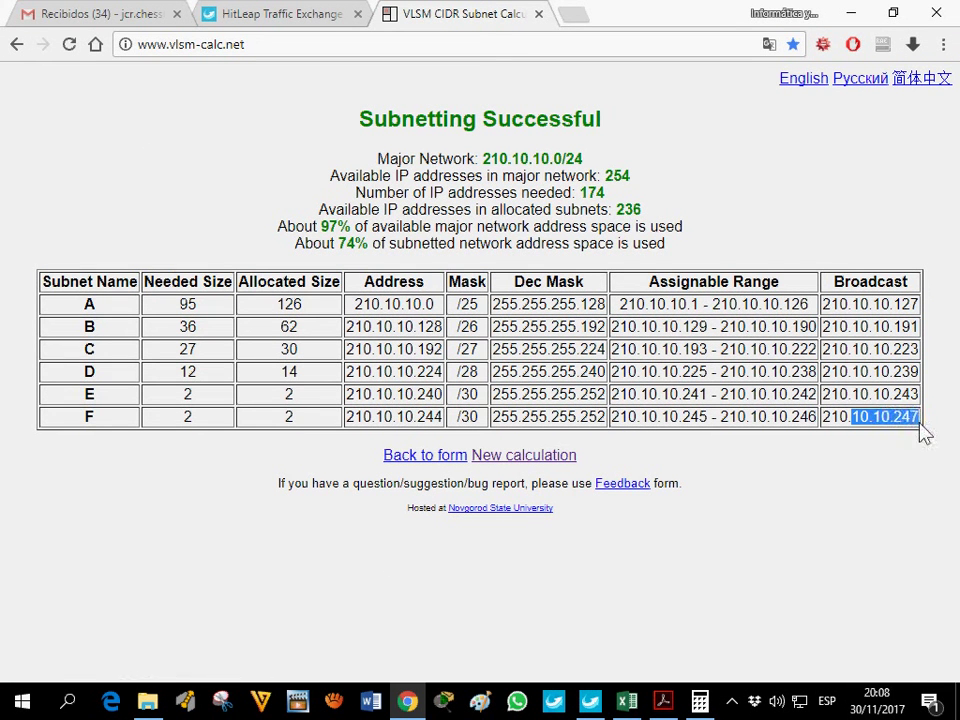
drag(368, 428, 433, 438)
click(627, 700)
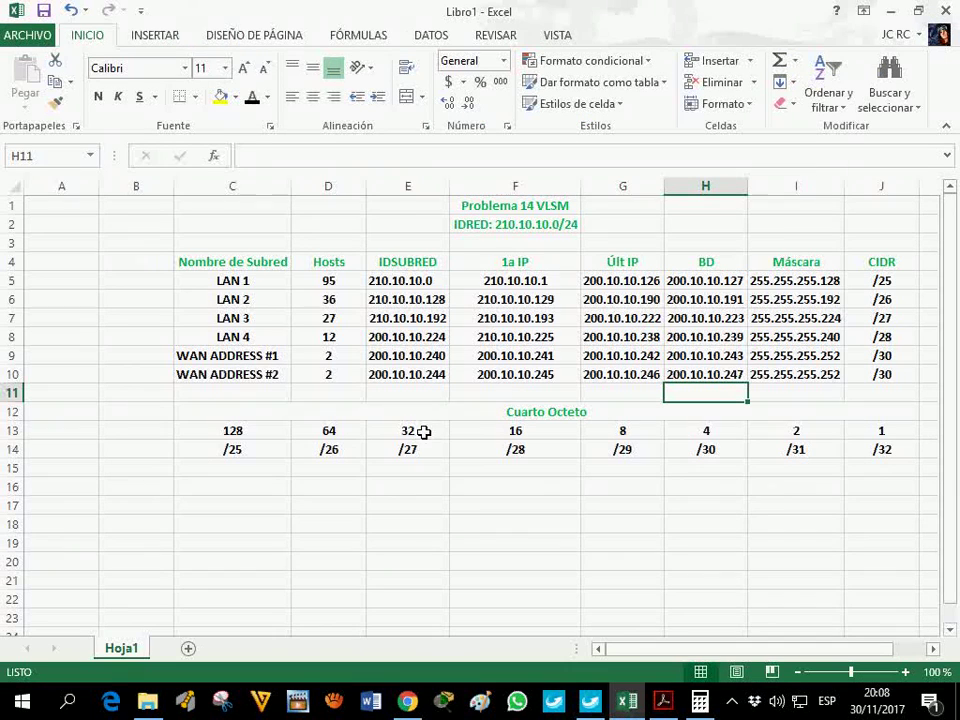